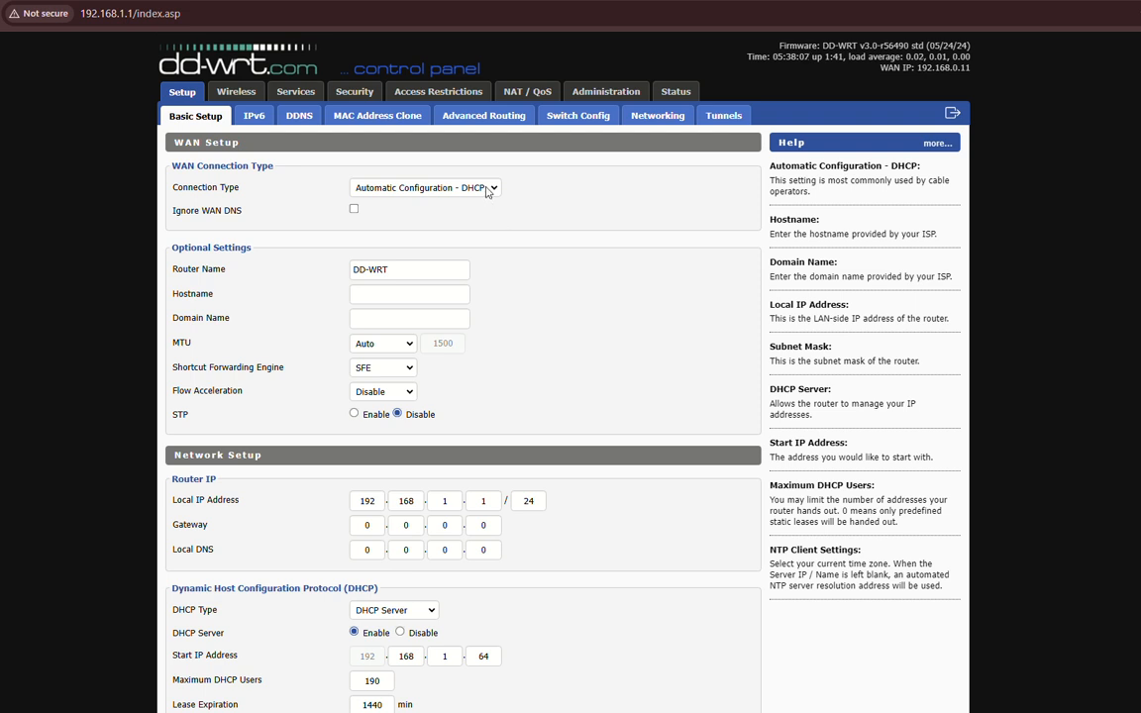
Review the available WAN connection types and keep Automatic Configuration - DHCP selected.
left_click(486, 192)
left_click(486, 192)
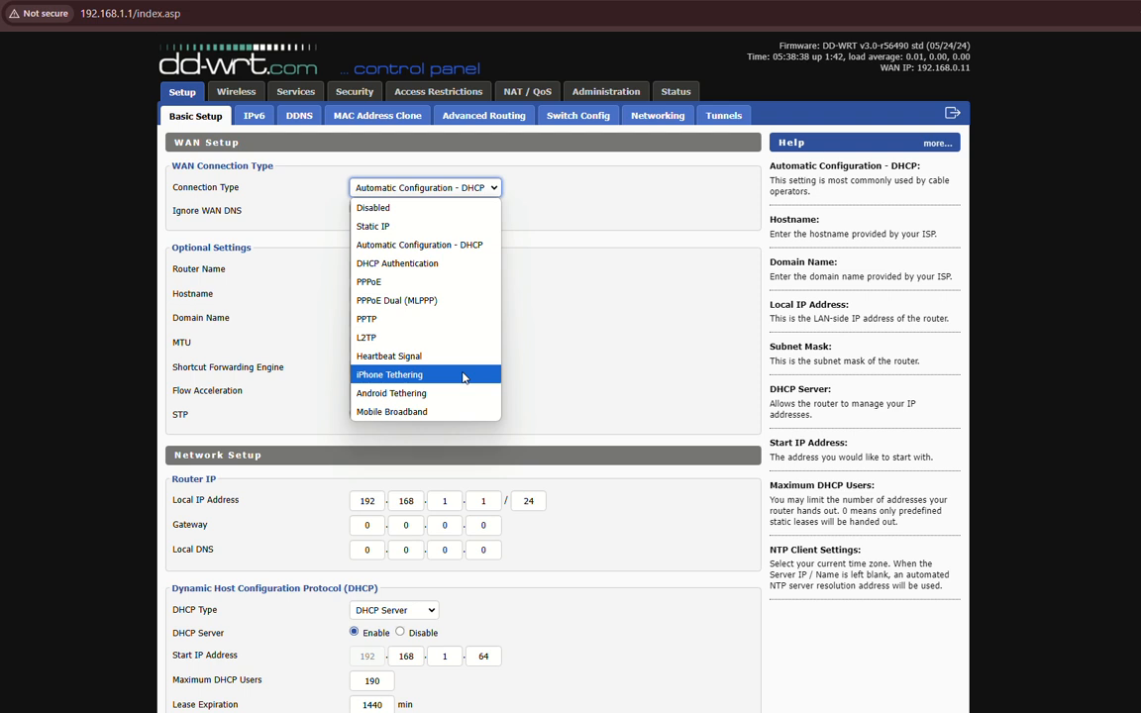
left_click(423, 245)
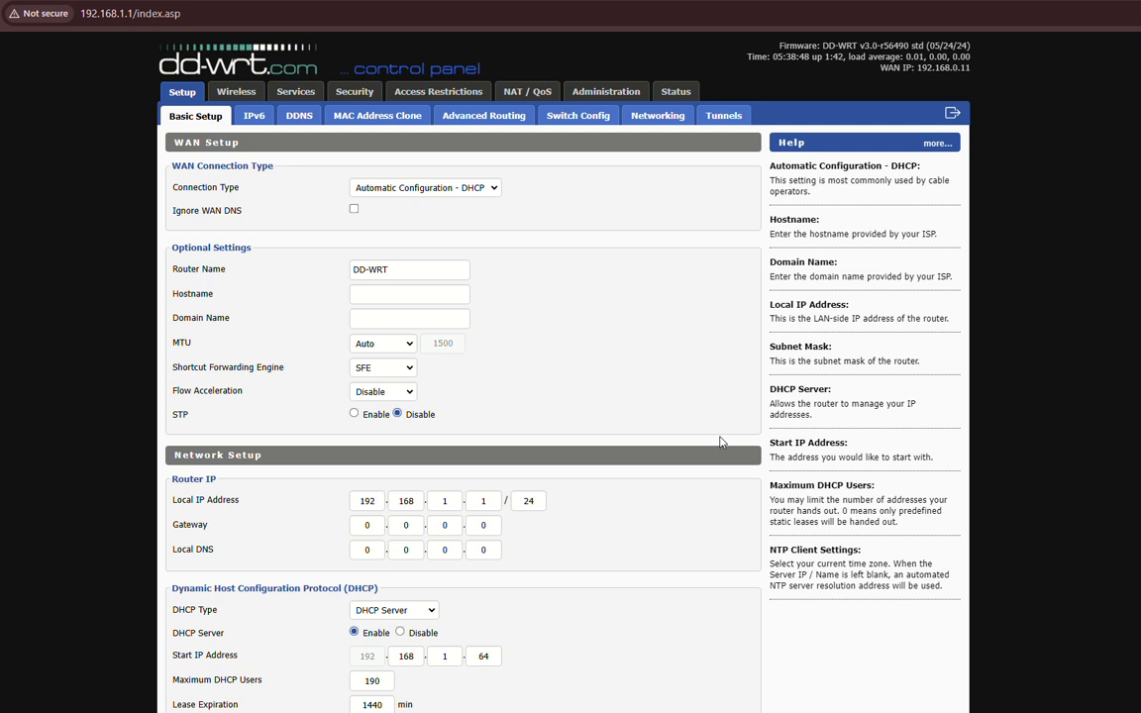
Try naming the router Code Red and clear the router name again.
left_click(401, 262)
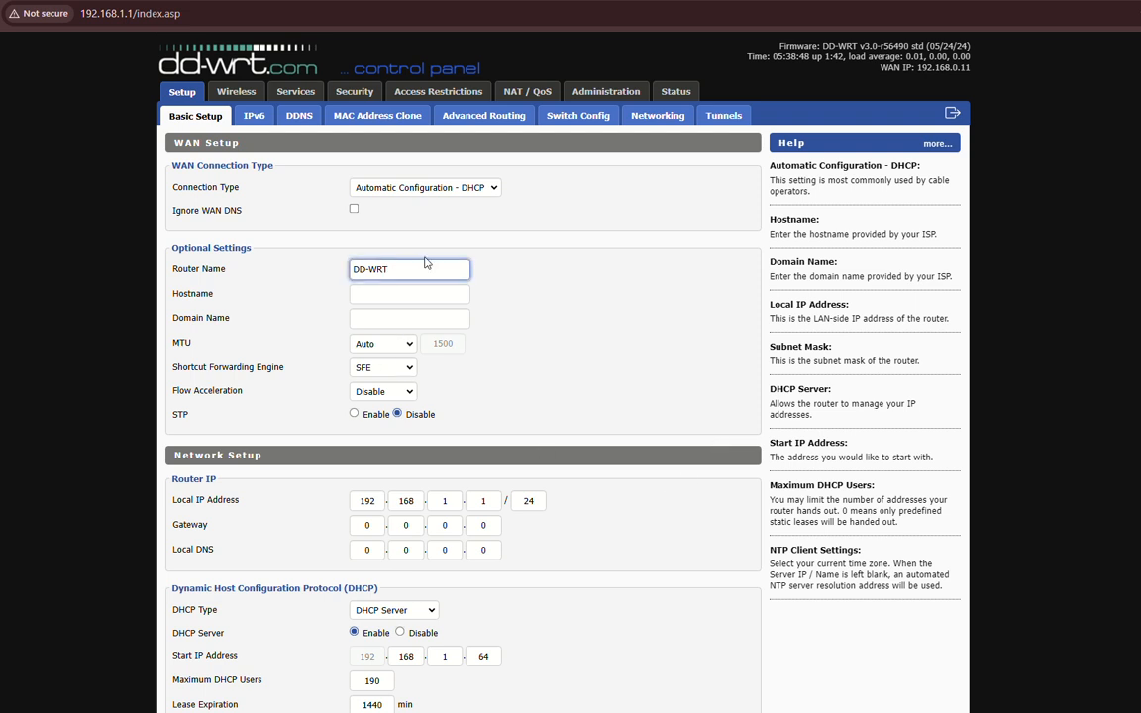
key("BackSpace")
key("BackSpace")
key("BackSpace")
key("BackSpace")
key("BackSpace")
key("BackSpace")
type("Code Red")
key("BackSpace")
key("BackSpace")
key("BackSpace")
key("BackSpace")
key("BackSpace")
key("BackSpace")
key("BackSpace")
key("BackSpace")
left_click(590, 297)
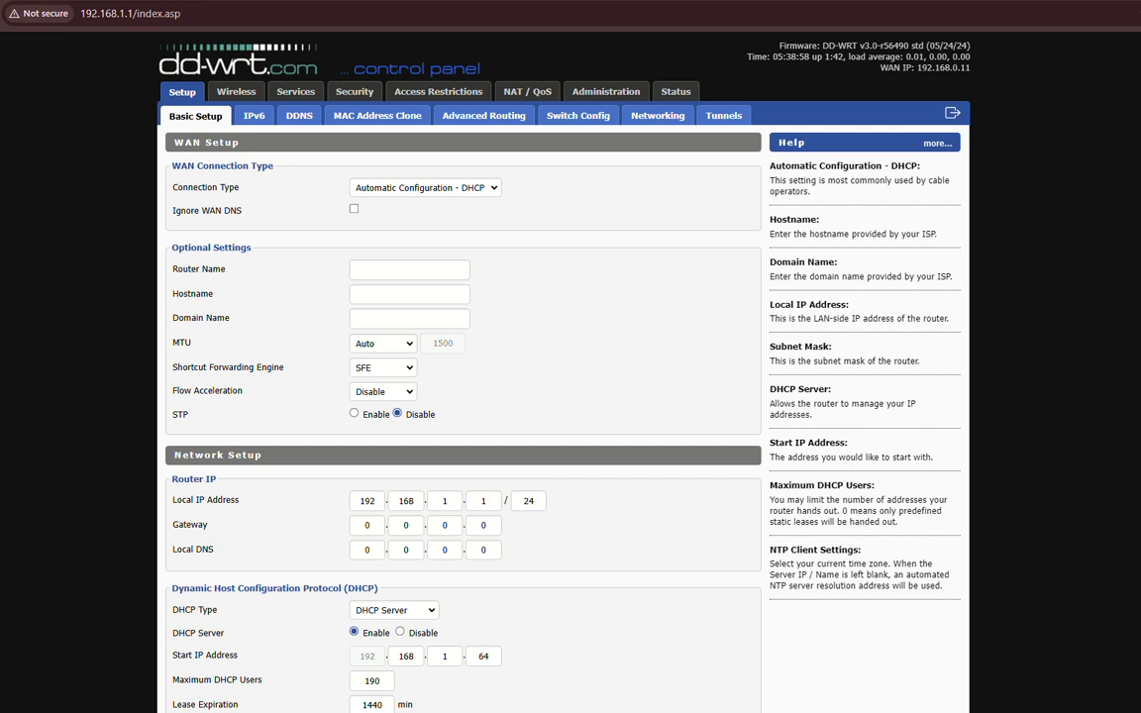
Examine the router IP, DHCP server and NTP client settings in the basic setup.
scroll(717, 466, "down", 5)
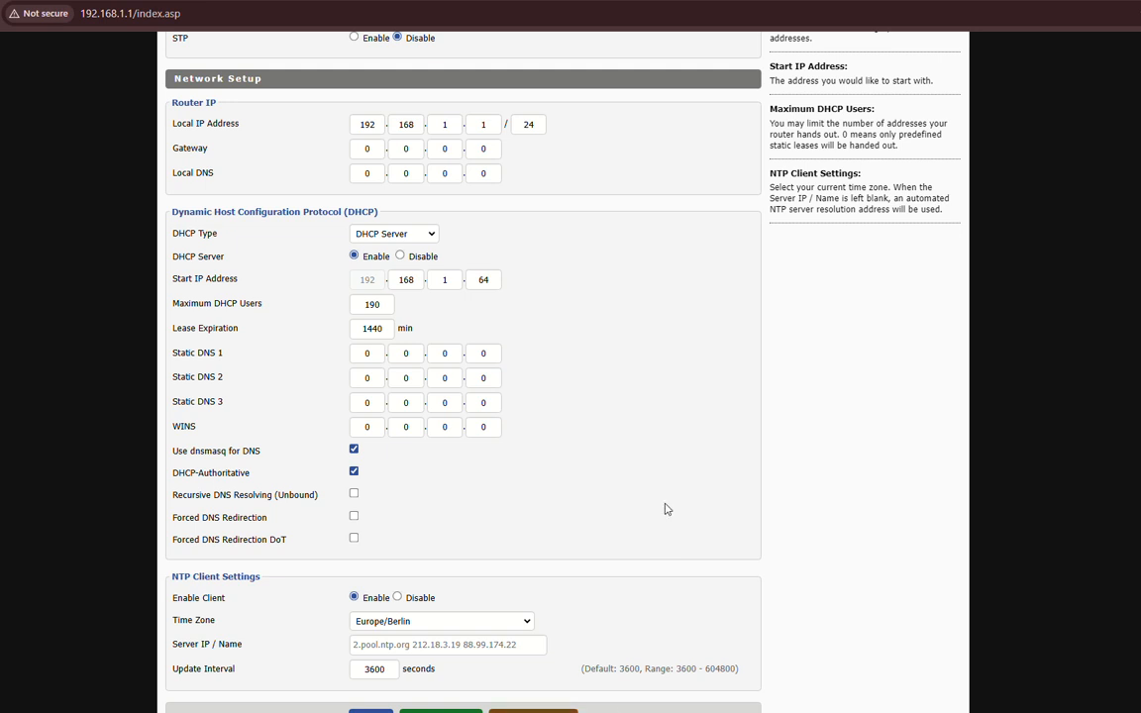
key("ctrl+super+f")
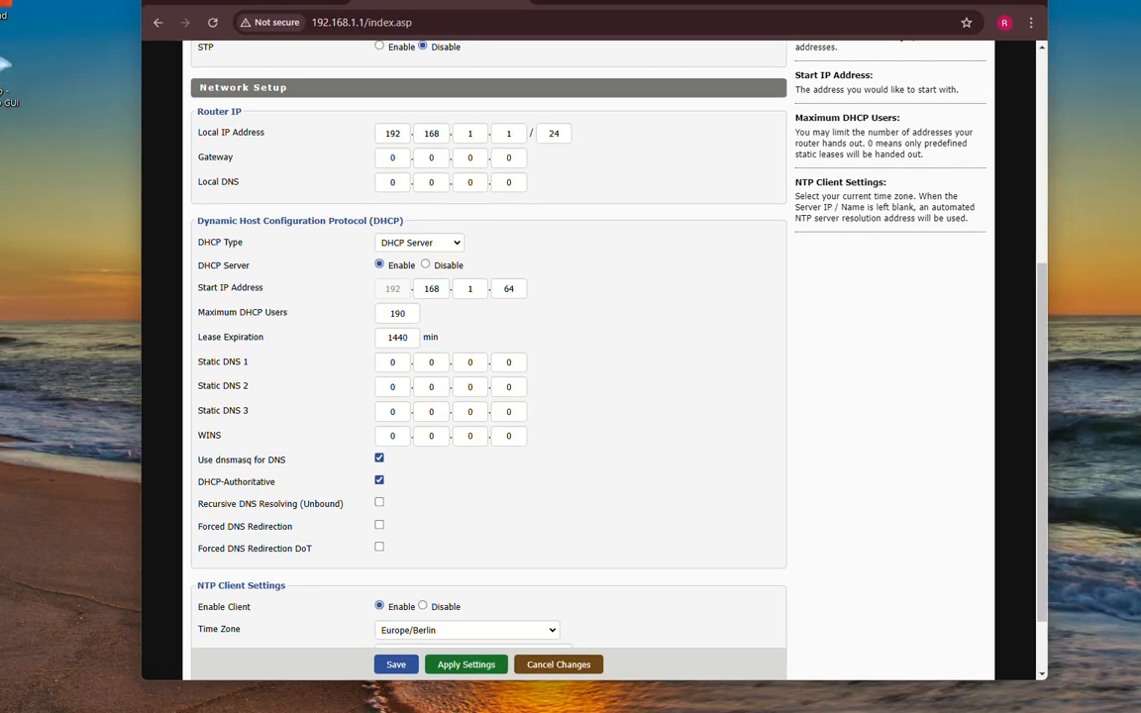
left_click_drag(704, 1, 679, 1)
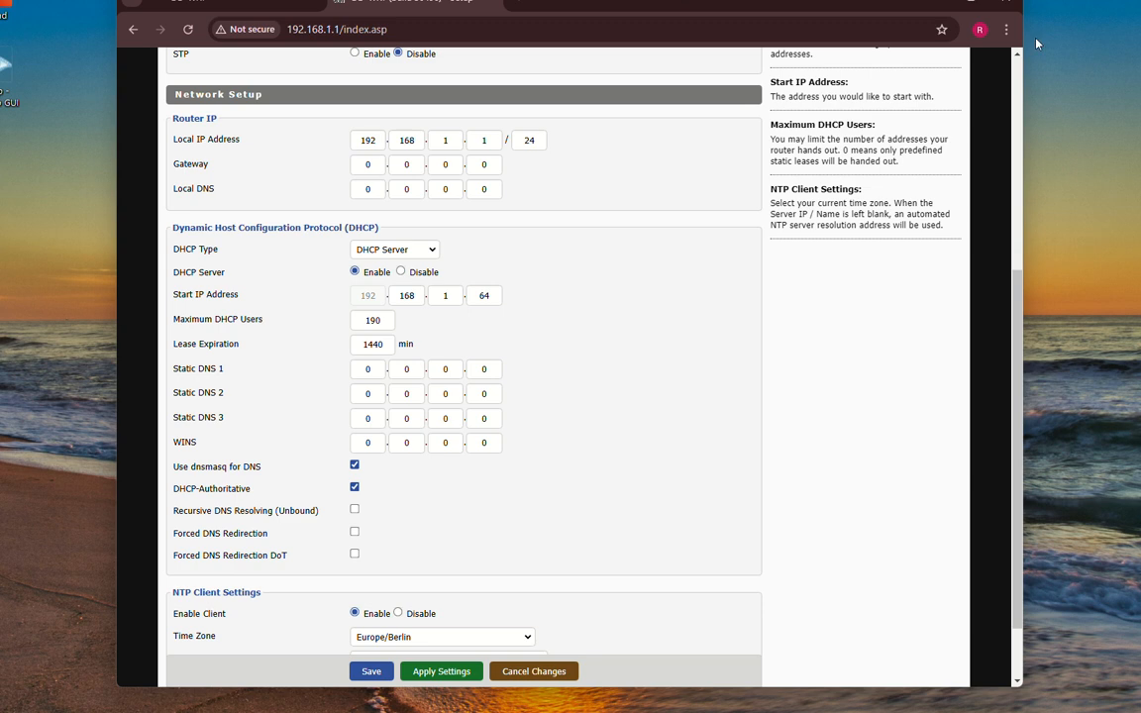
left_click(969, 7)
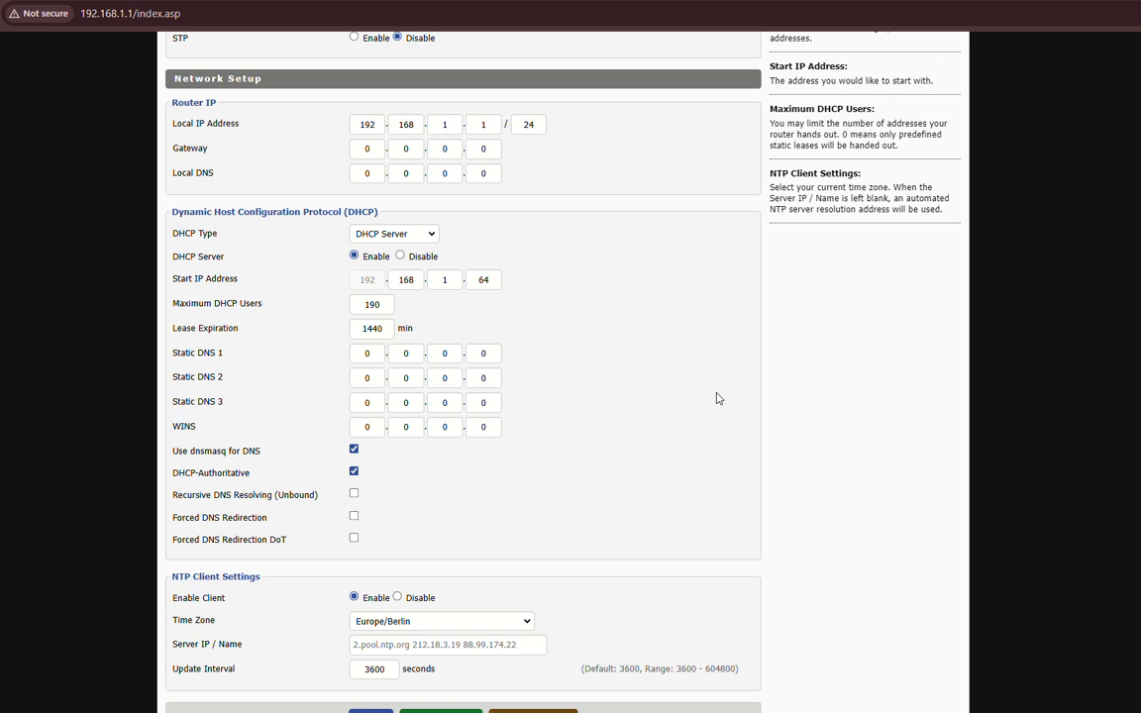
scroll(718, 398, "up", 2)
scroll(718, 398, "up", 3)
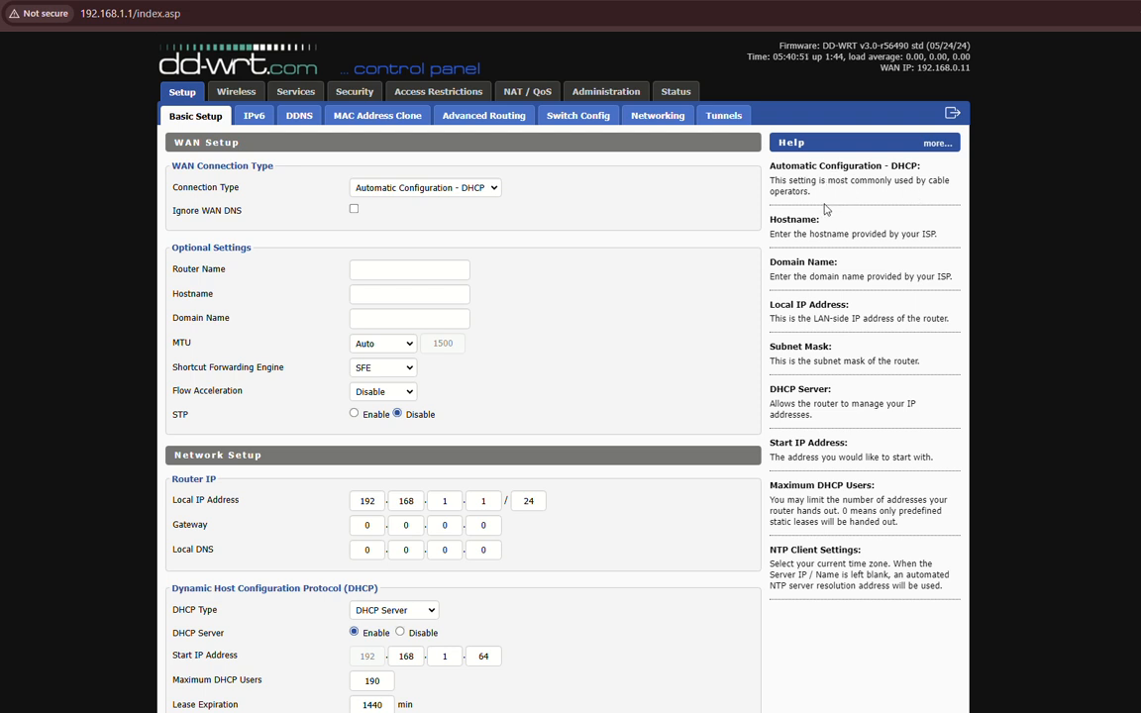
Try the Static IP WAN connection type and return it to Automatic Configuration - DHCP.
left_click(401, 190)
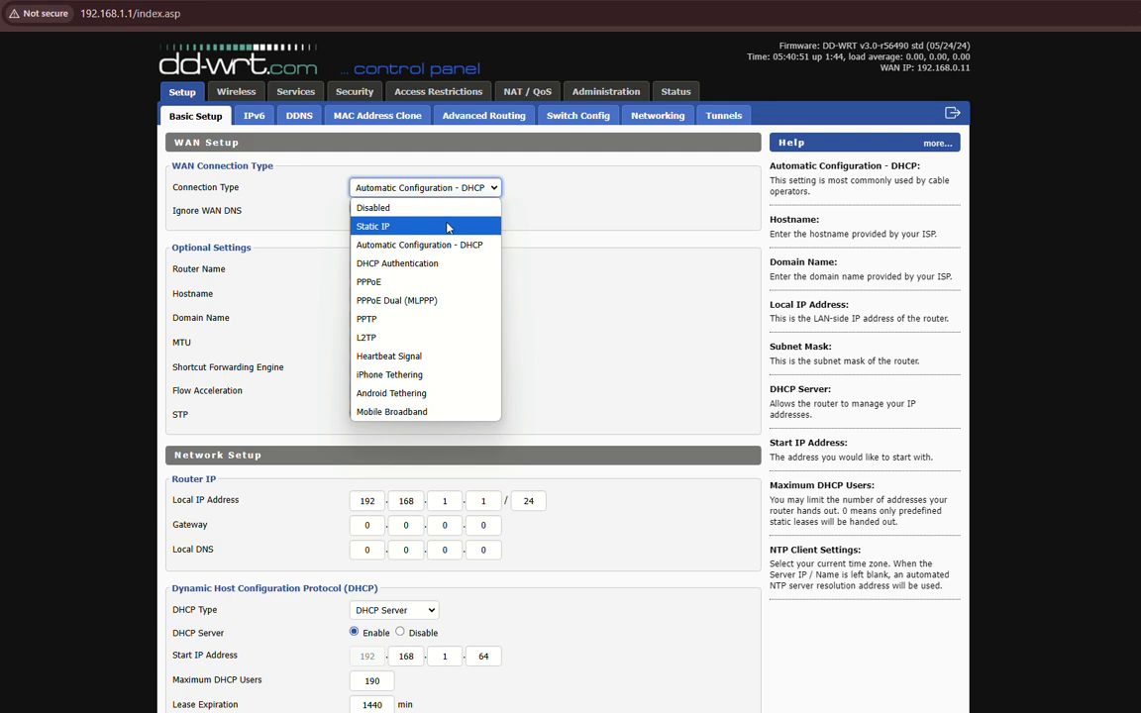
left_click(446, 228)
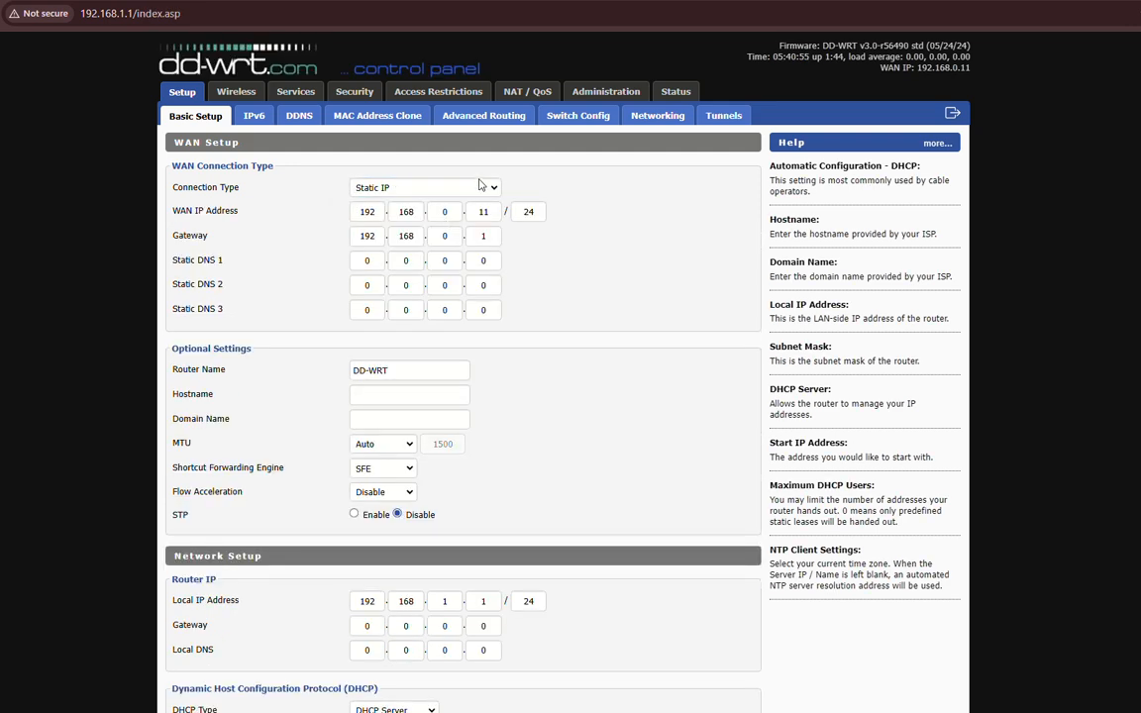
left_click(481, 186)
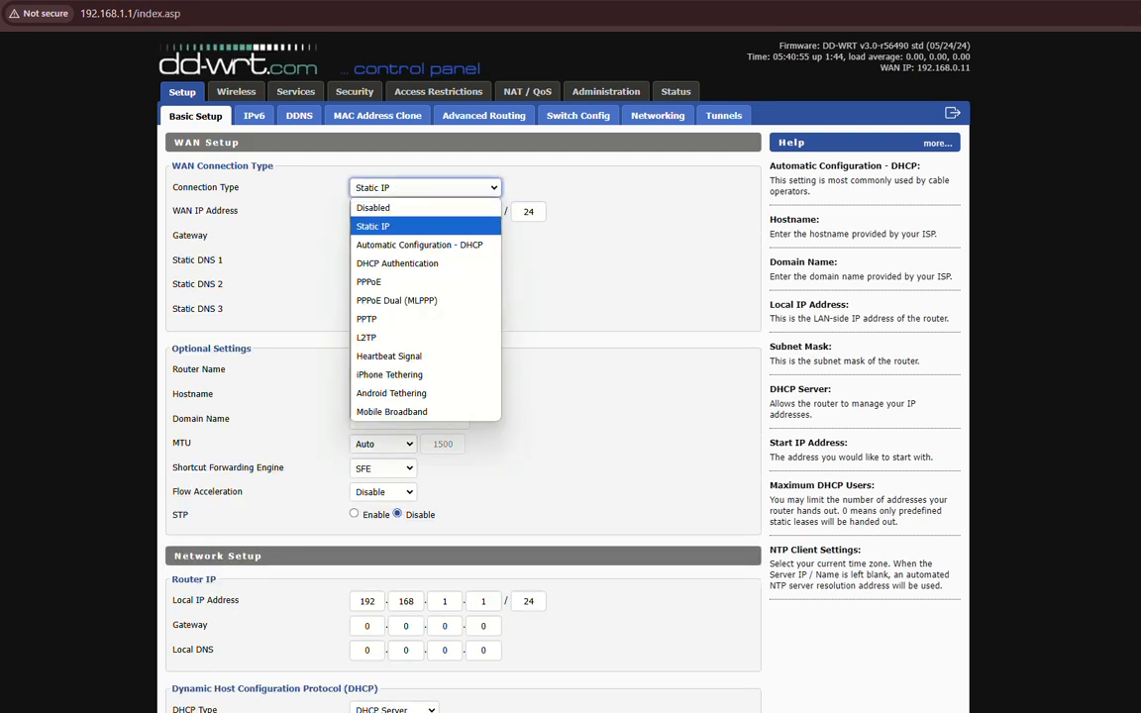
left_click(426, 245)
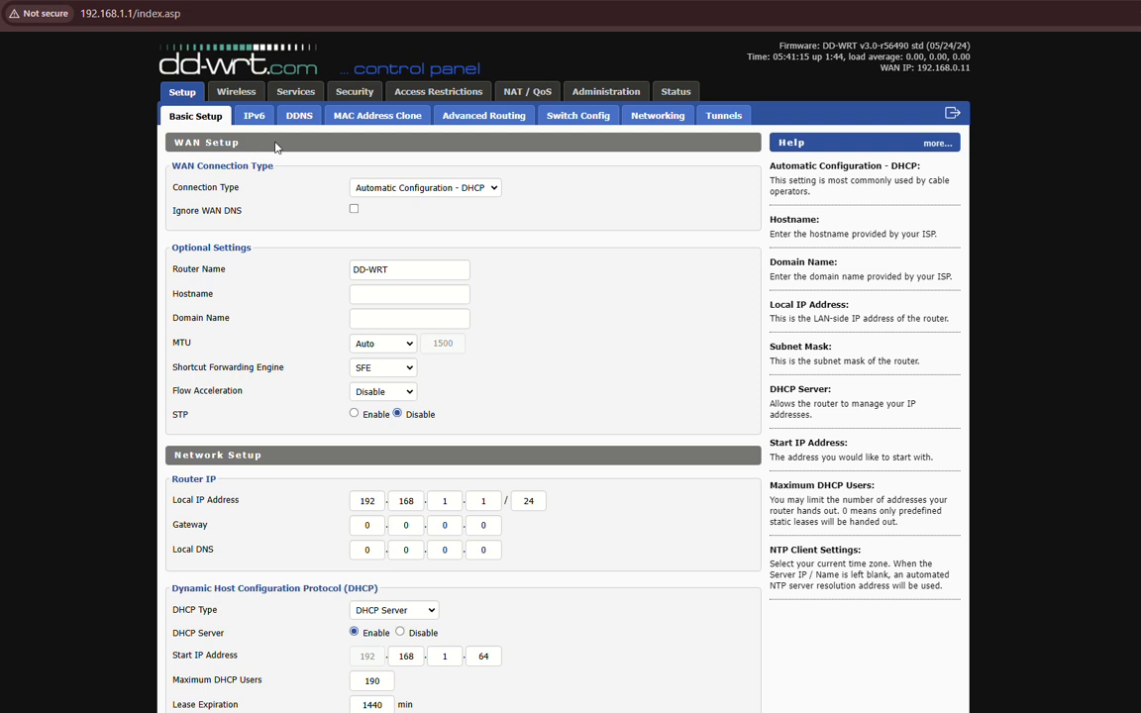
Look through the router's IPv6, DDNS and MAC Address Clone settings.
left_click(249, 113)
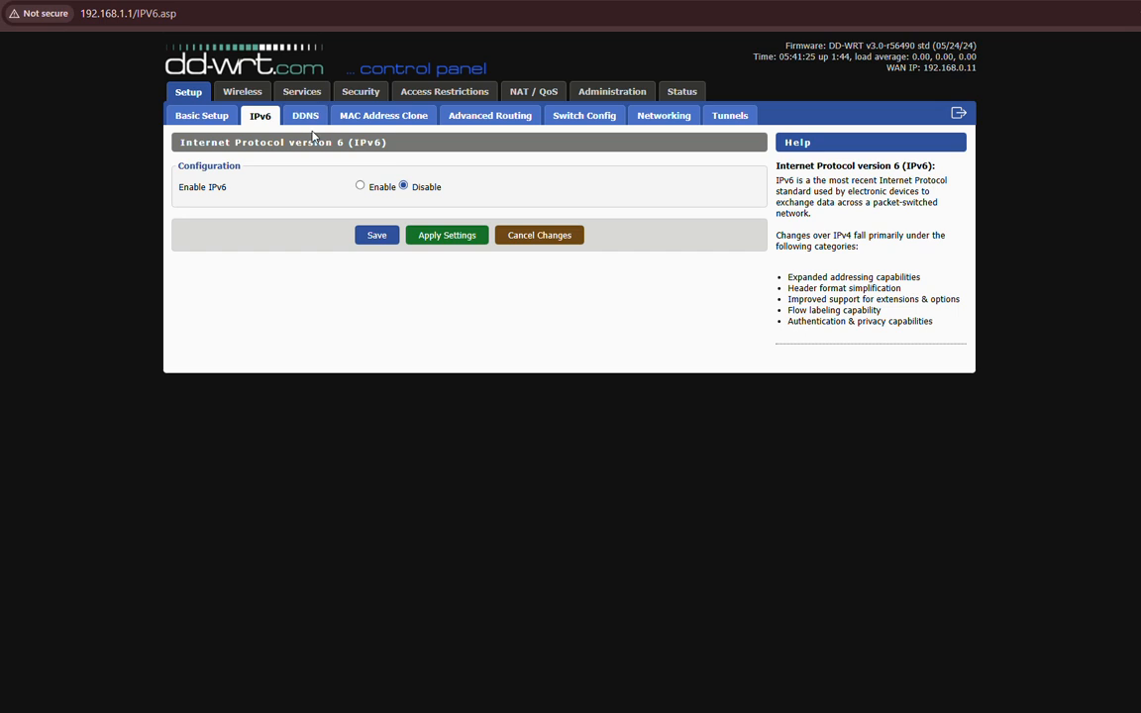
left_click(308, 119)
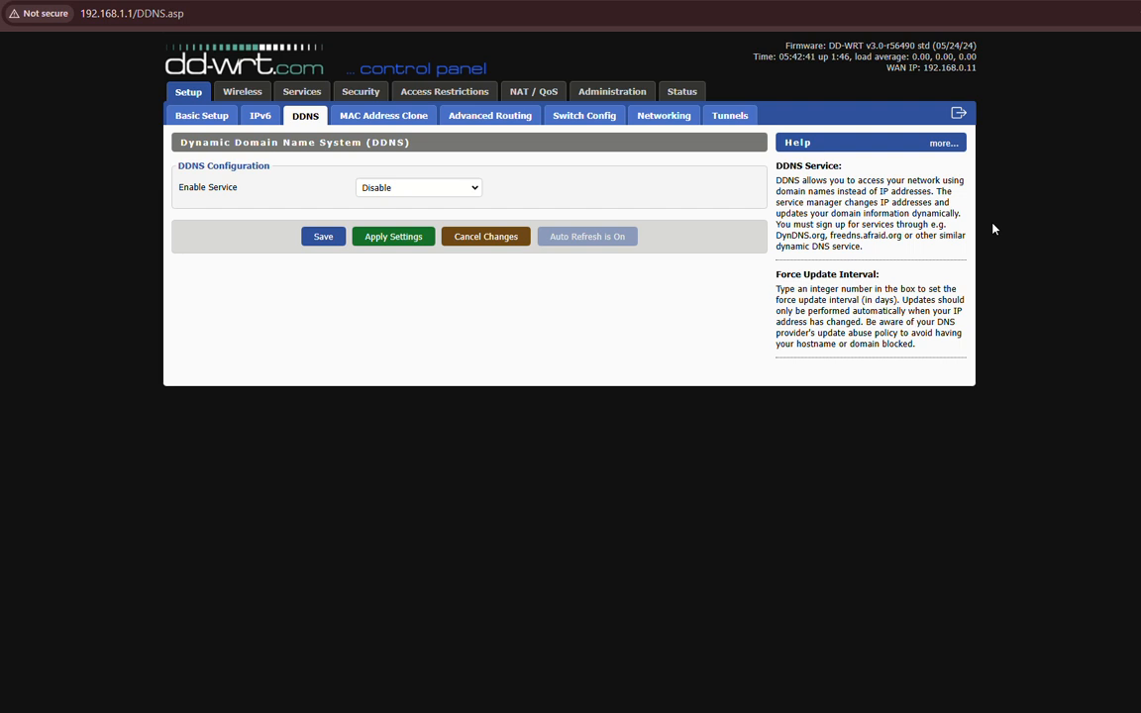
left_click(399, 119)
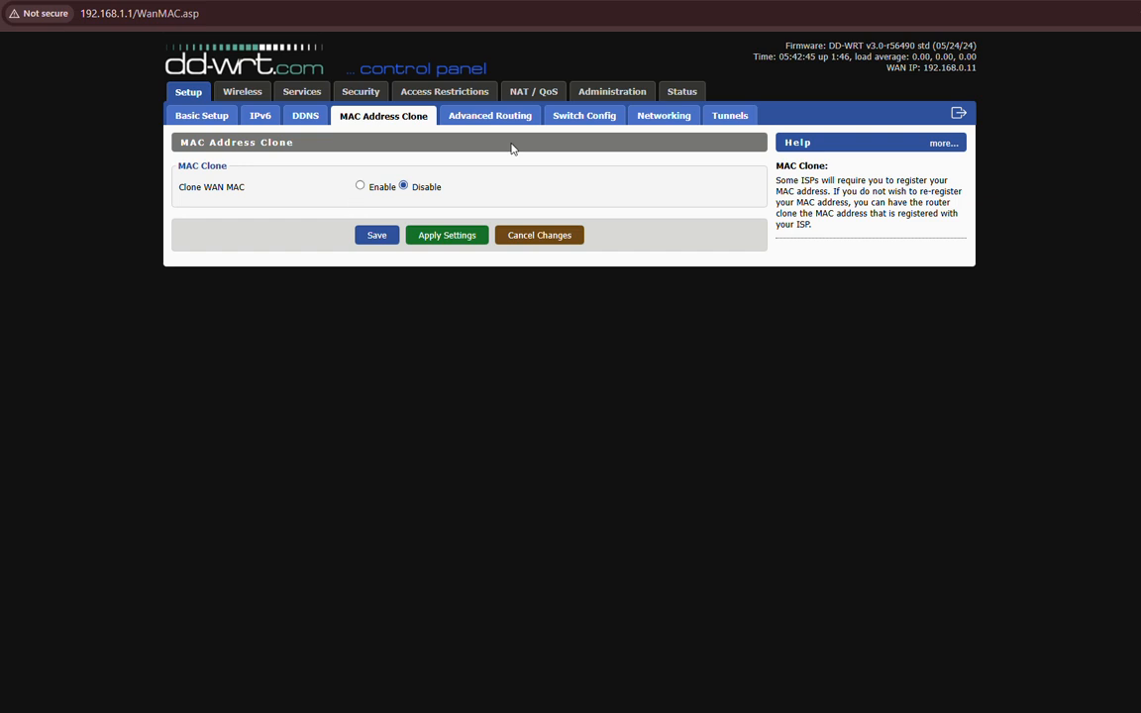
Examine the Advanced Routing operating modes, routing tables and routing policies, keeping Gateway mode.
left_click(489, 116)
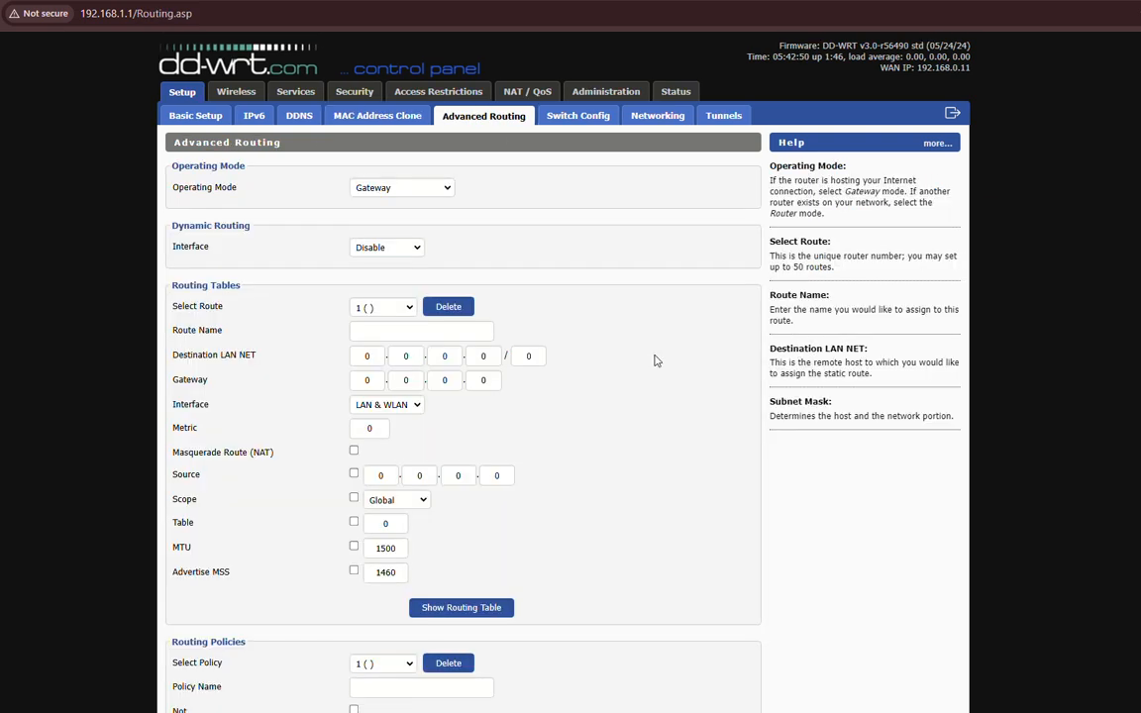
left_click(443, 186)
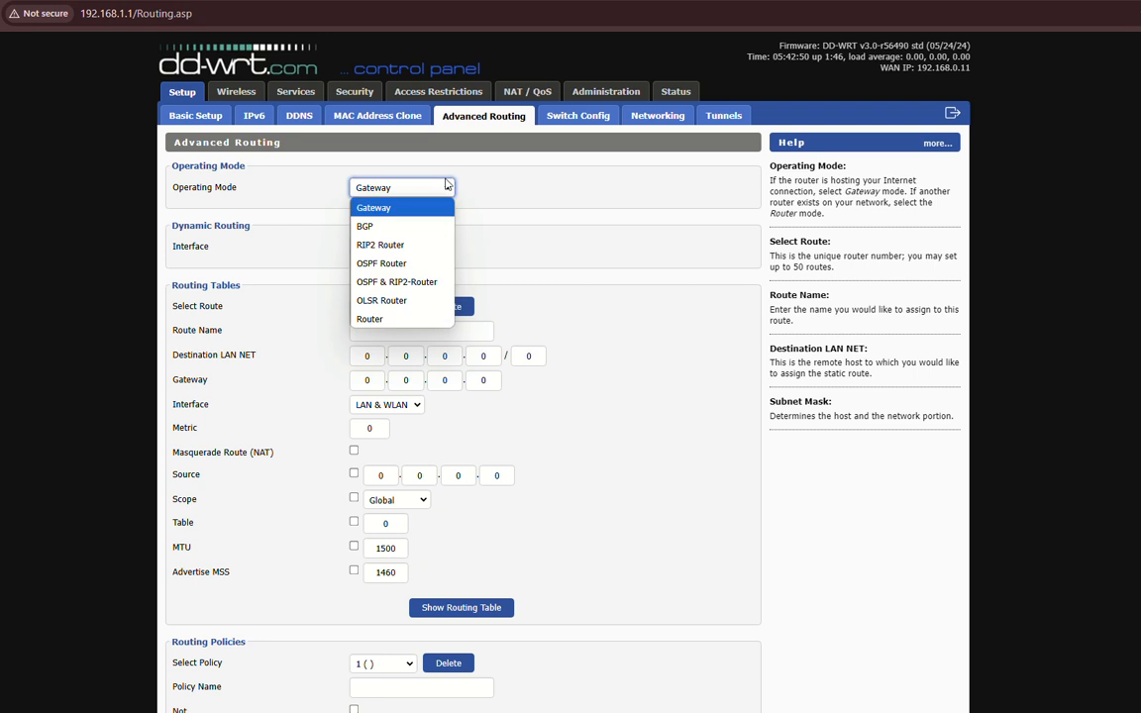
left_click(684, 222)
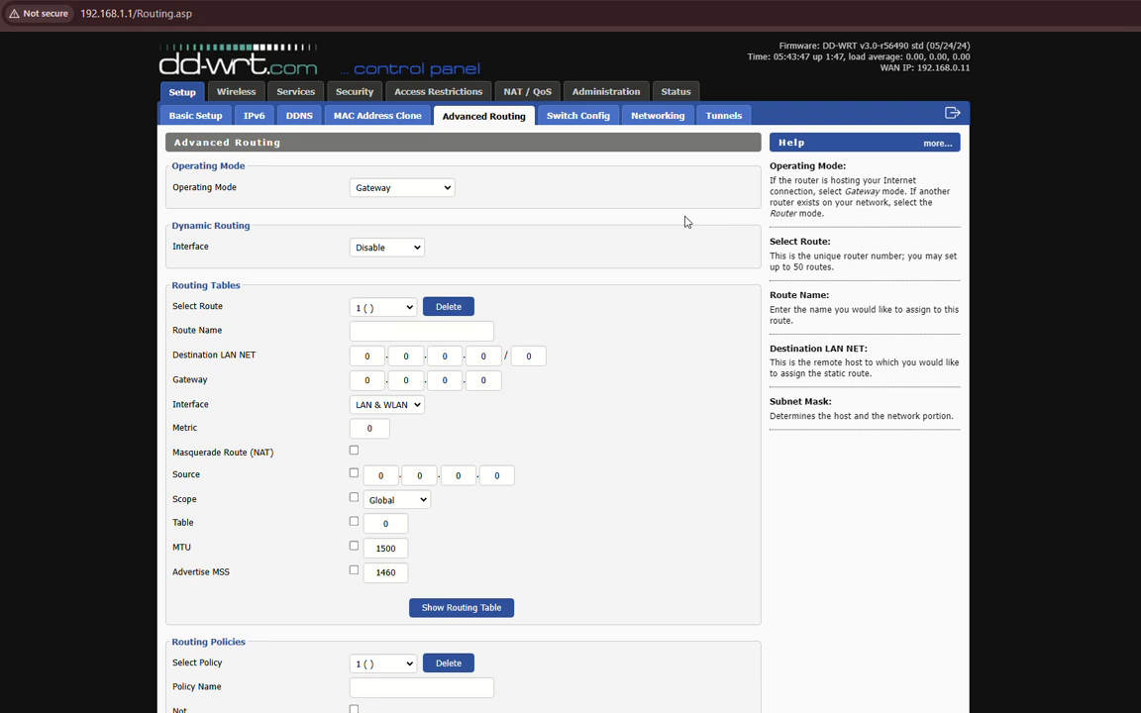
scroll(638, 460, "down", 3)
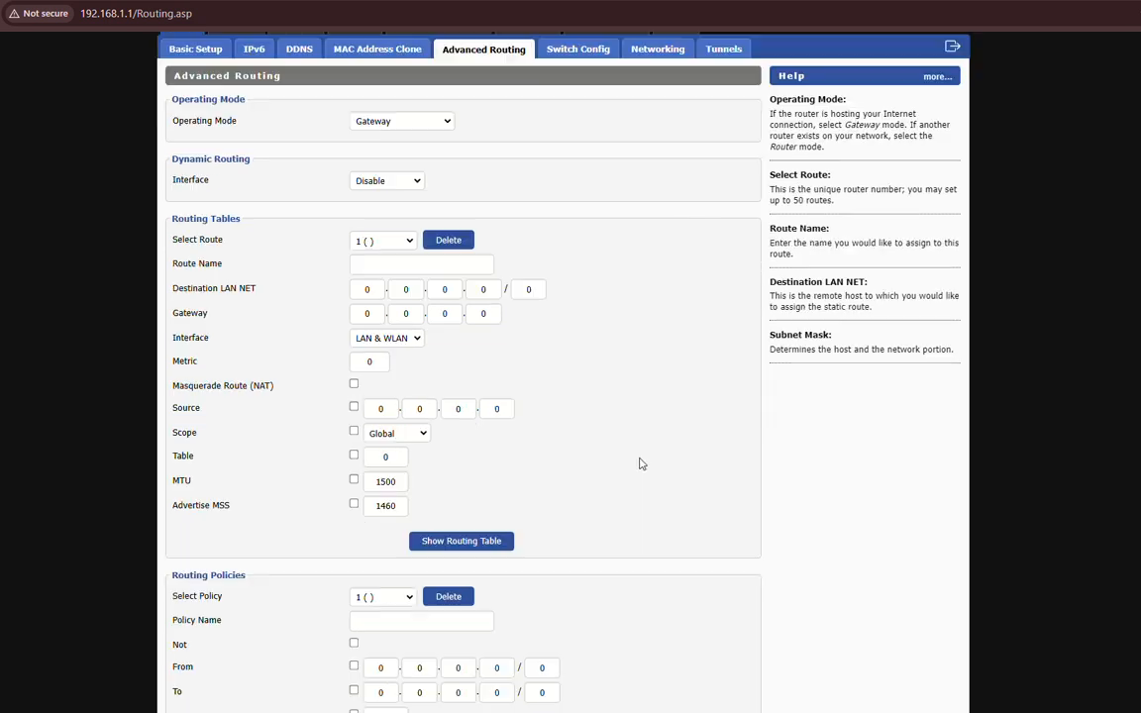
scroll(643, 464, "down", 1)
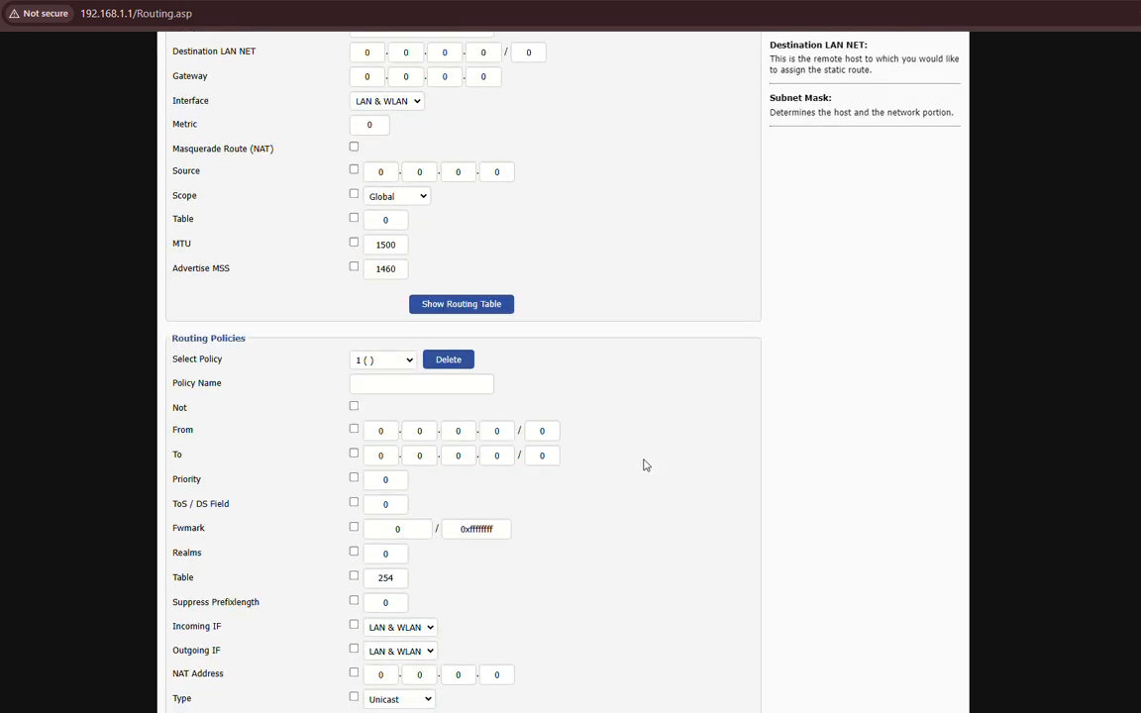
scroll(646, 464, "down", 2)
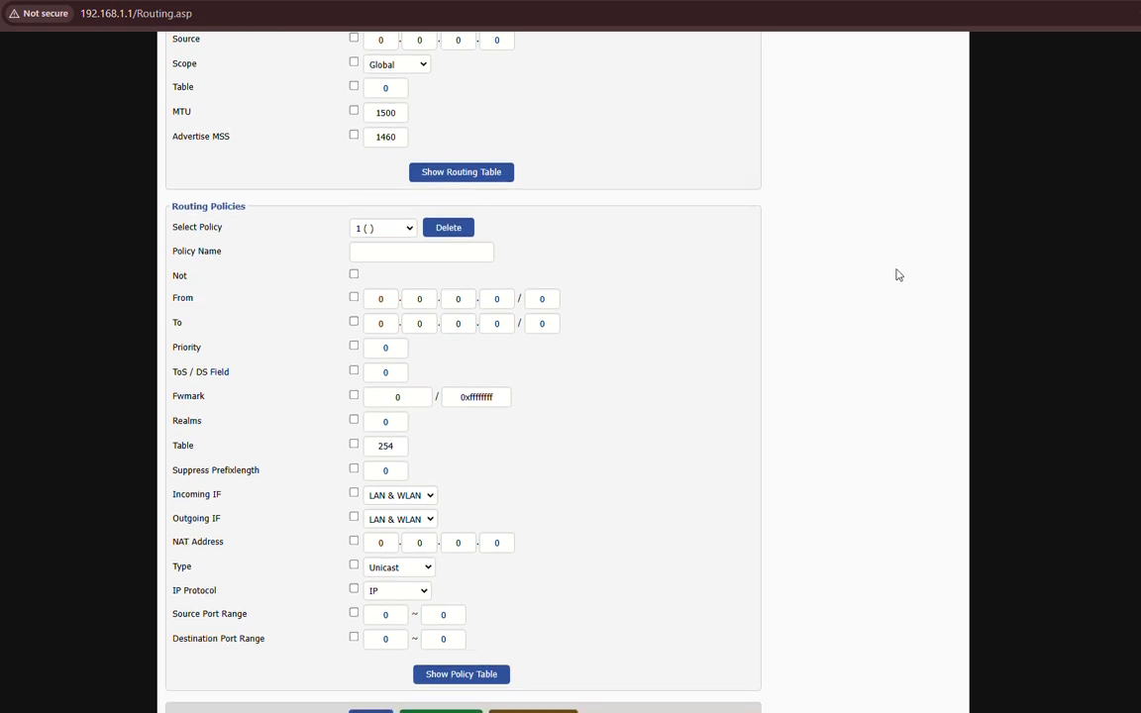
scroll(897, 274, "up", 1)
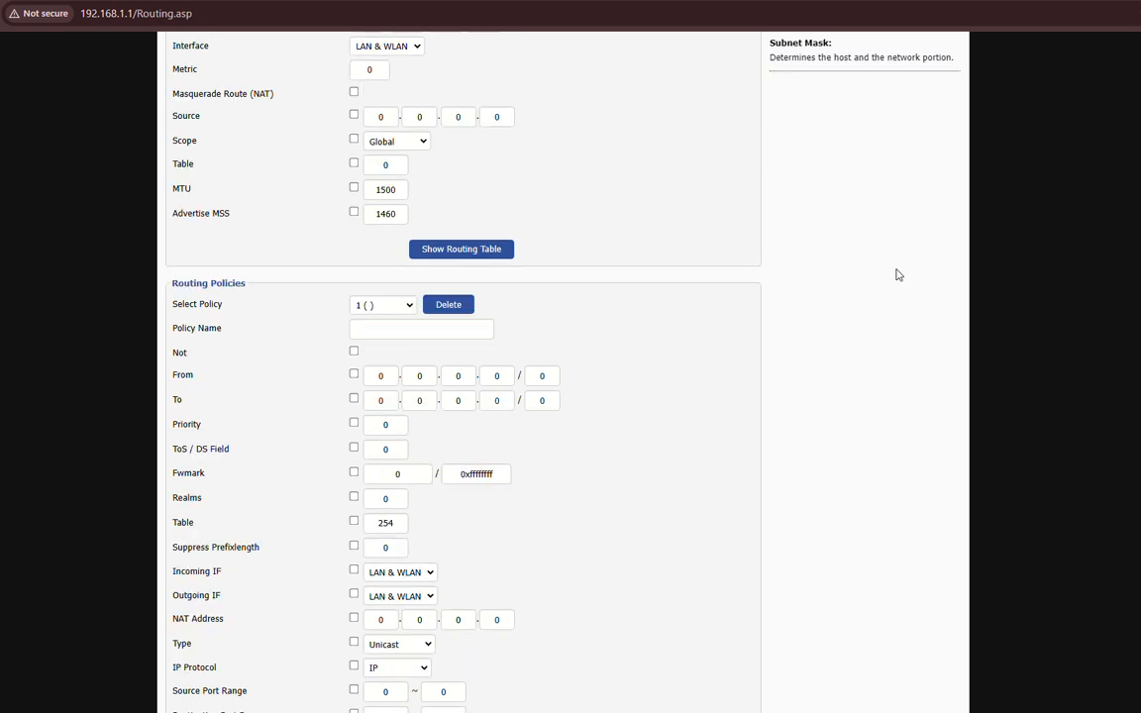
scroll(897, 274, "up", 5)
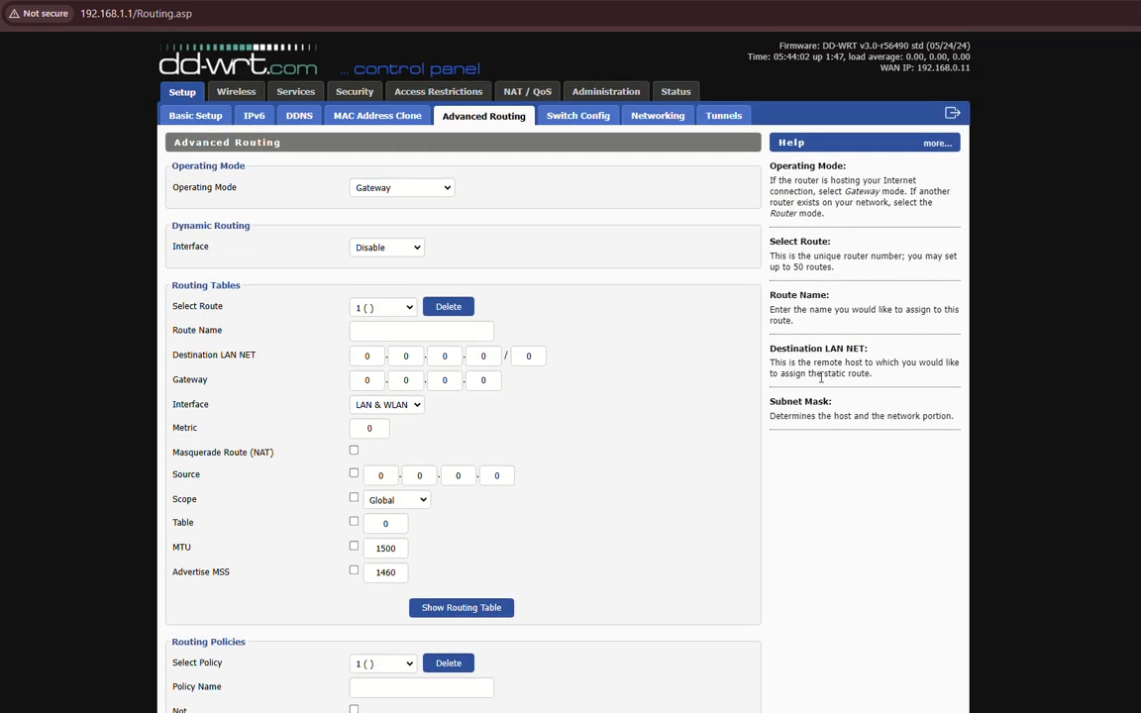
Enable VLANs in the Switch Config to view the port assignment table, without saving.
left_click(591, 120)
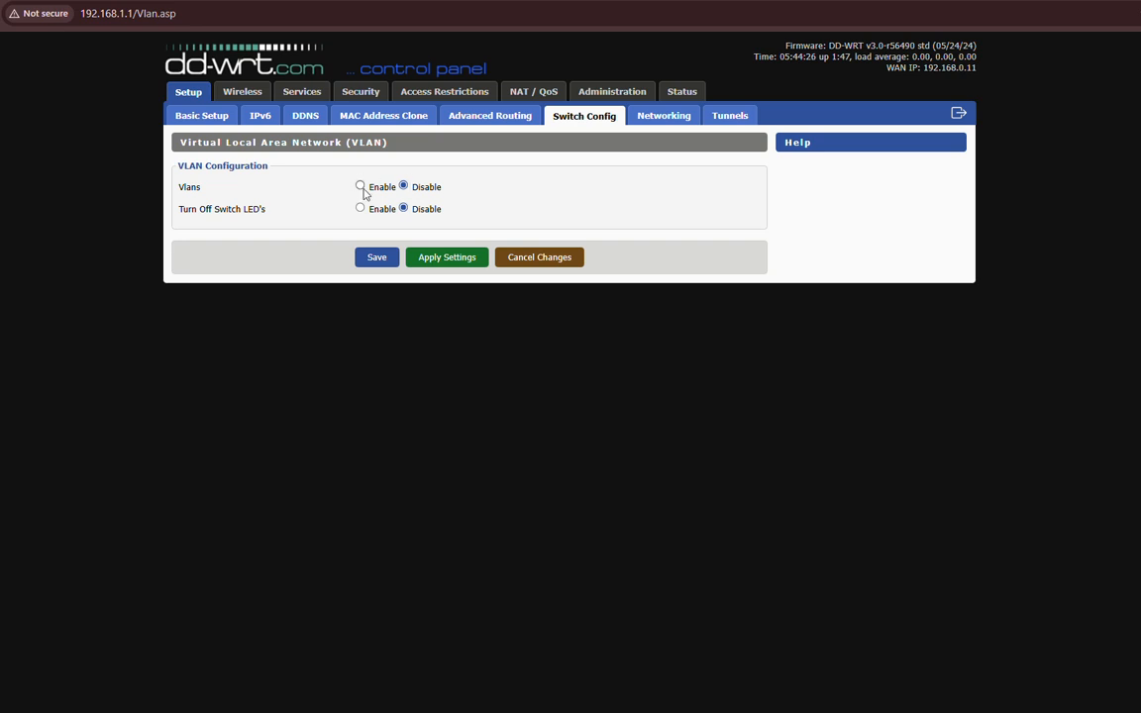
left_click(359, 186)
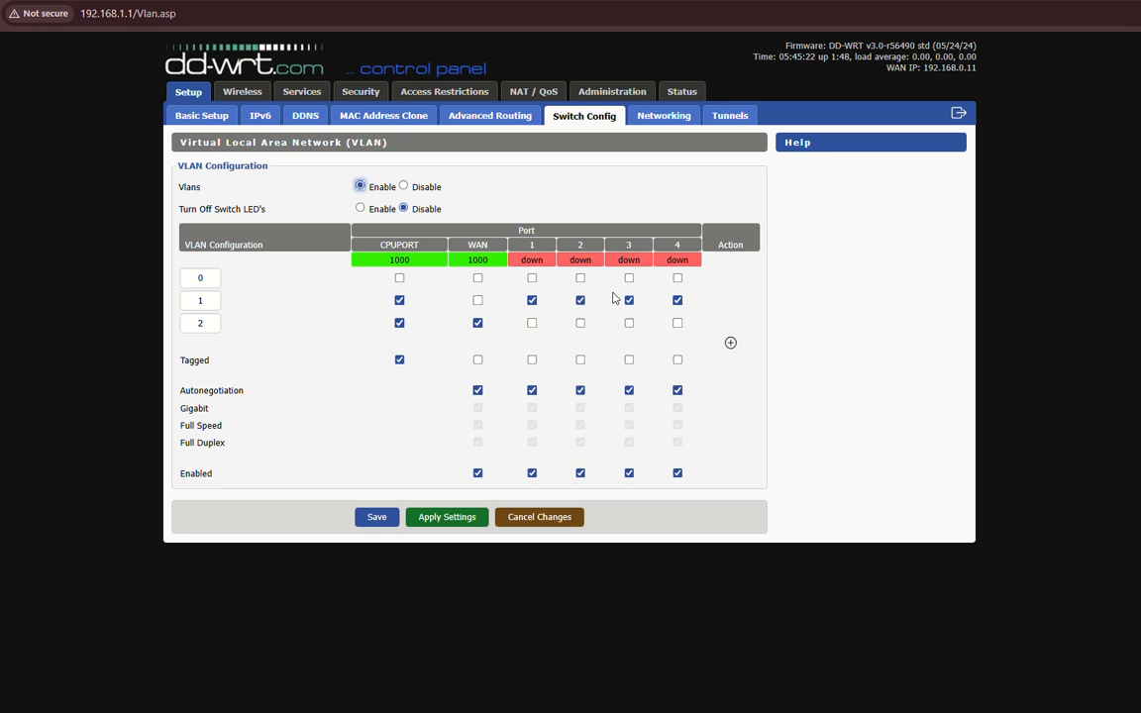
Examine the Networking settings for VLAN tagging, bridging, bonding and interface setup, and view the Tunnels page.
left_click(662, 116)
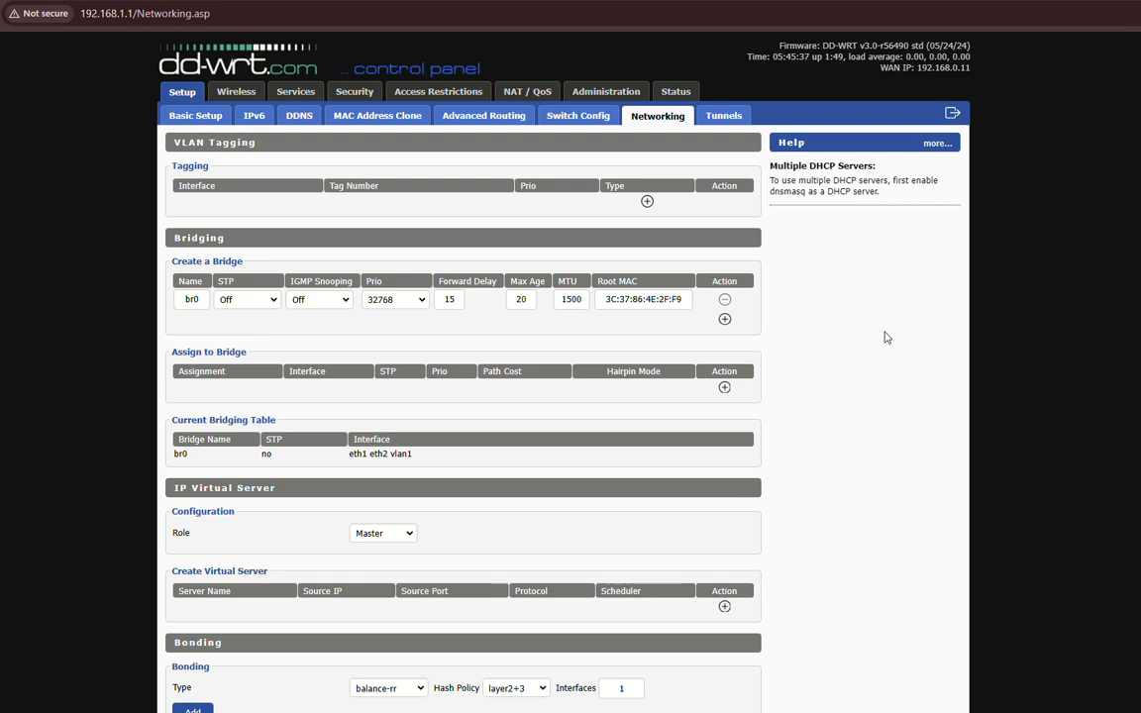
scroll(887, 338, "down", 1)
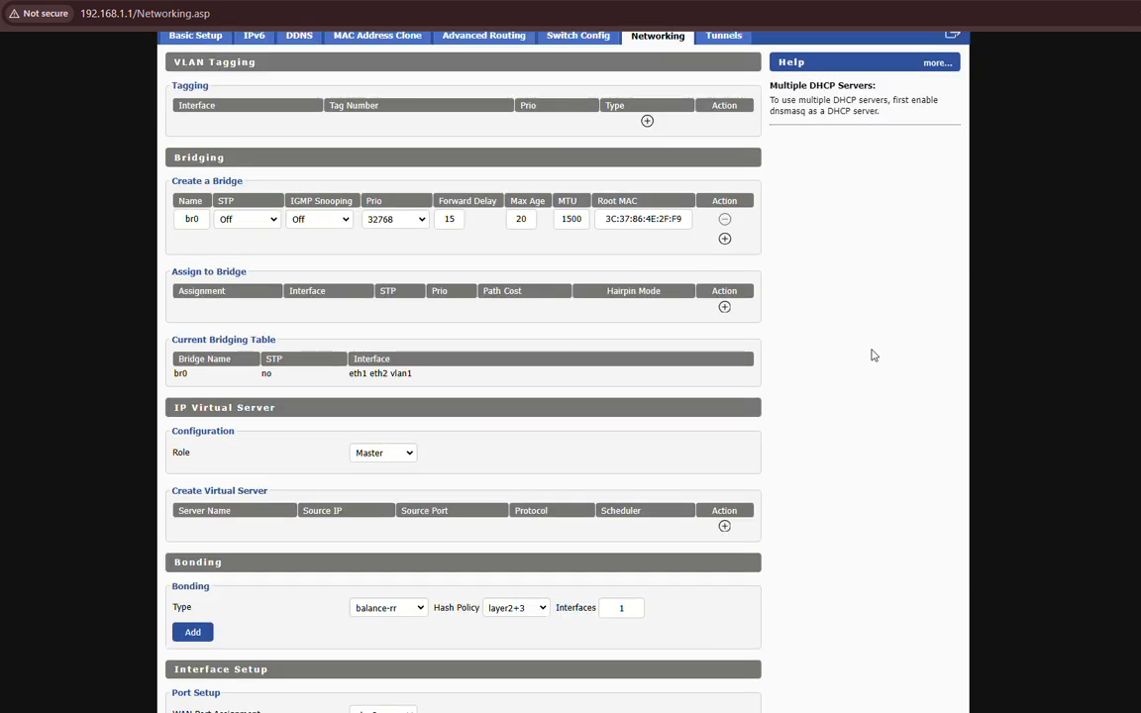
scroll(871, 357, "down", 2)
scroll(863, 362, "down", 3)
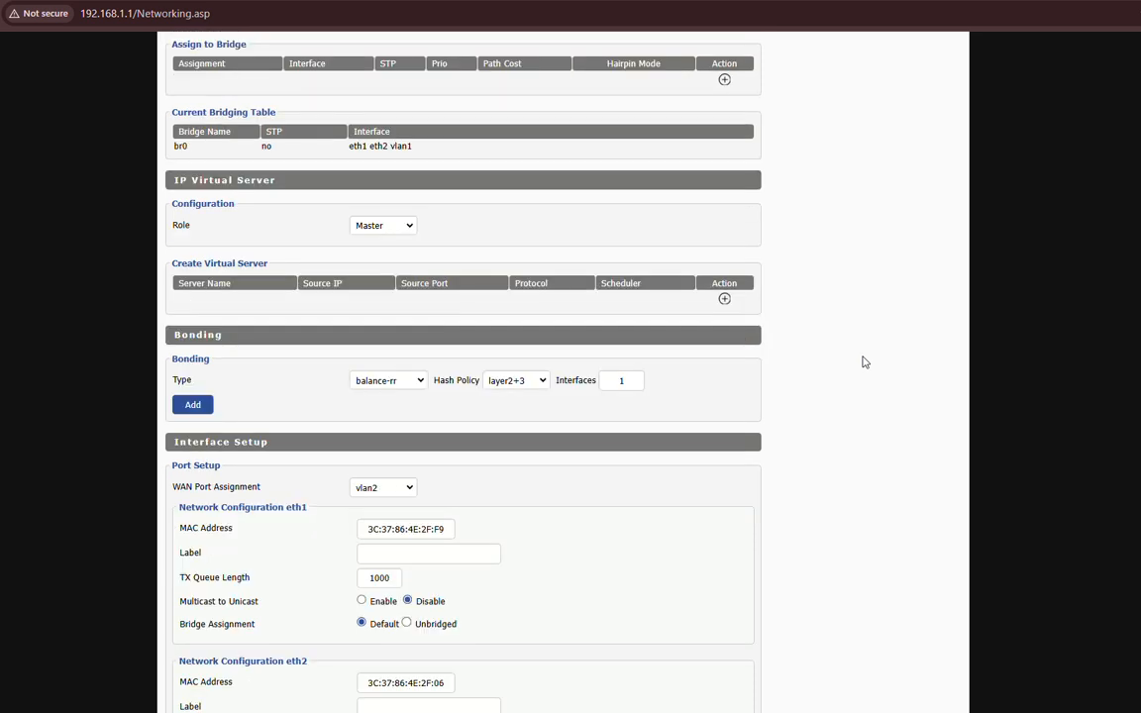
scroll(851, 370, "down", 1)
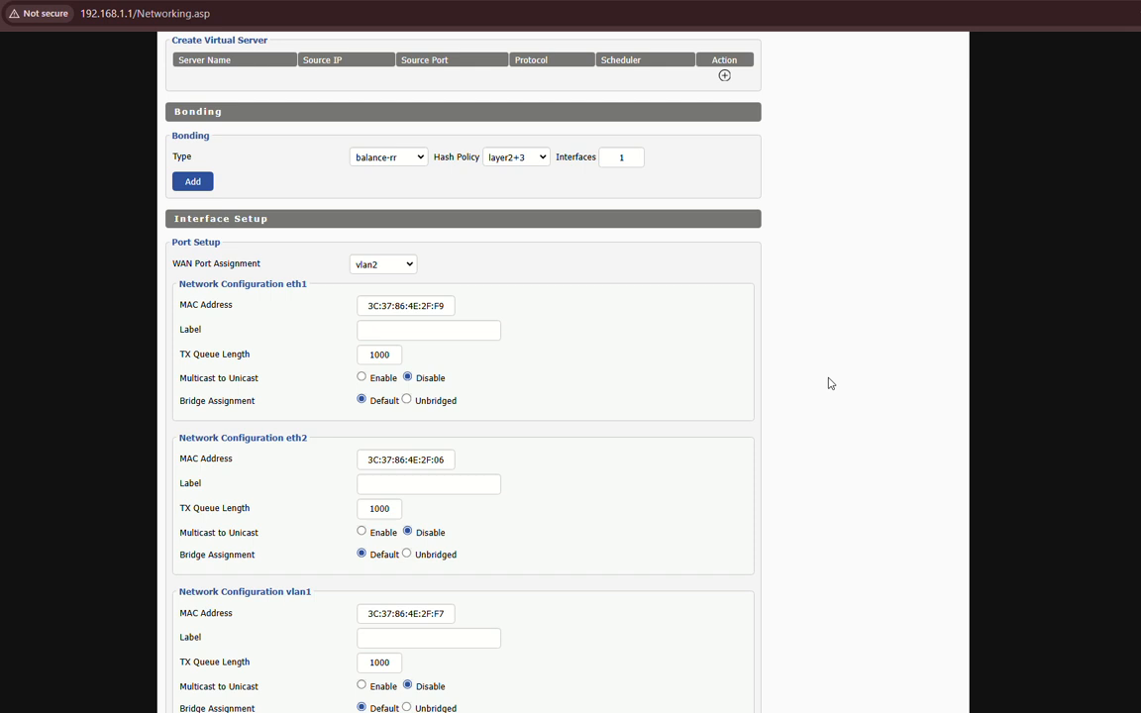
scroll(779, 396, "up", 7)
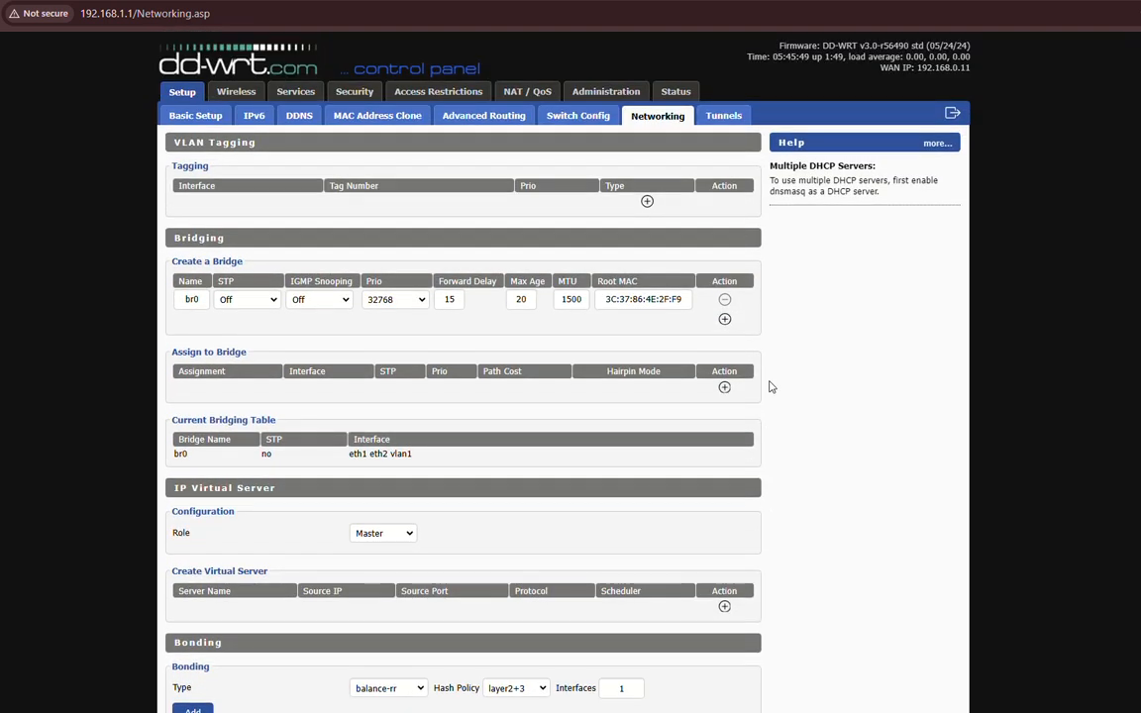
left_click(728, 117)
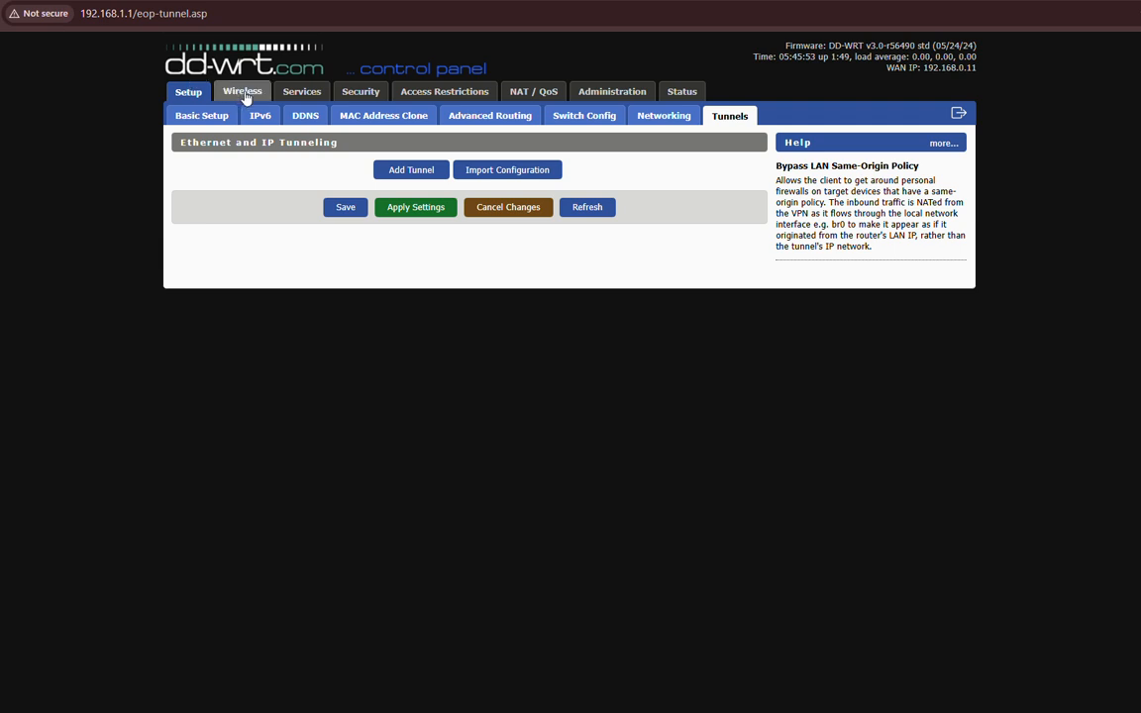
Examine the basic wireless settings for the regulatory domain and the 2.4 GHz wl0 interface.
left_click(243, 92)
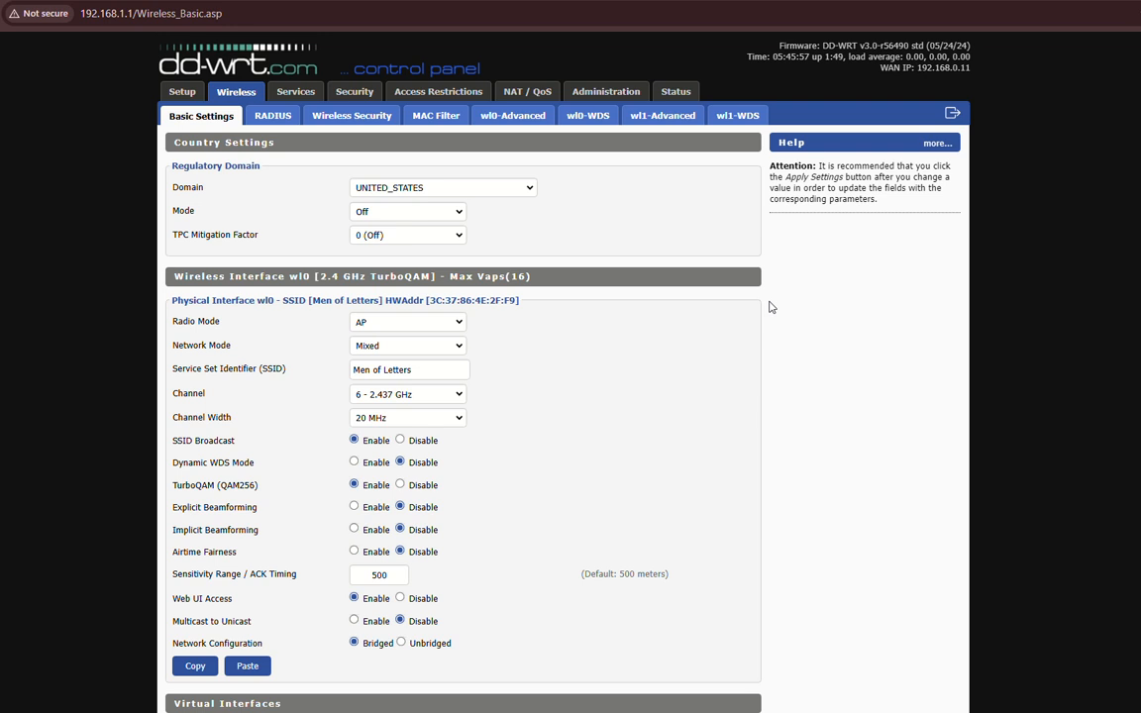
scroll(771, 307, "down", 1)
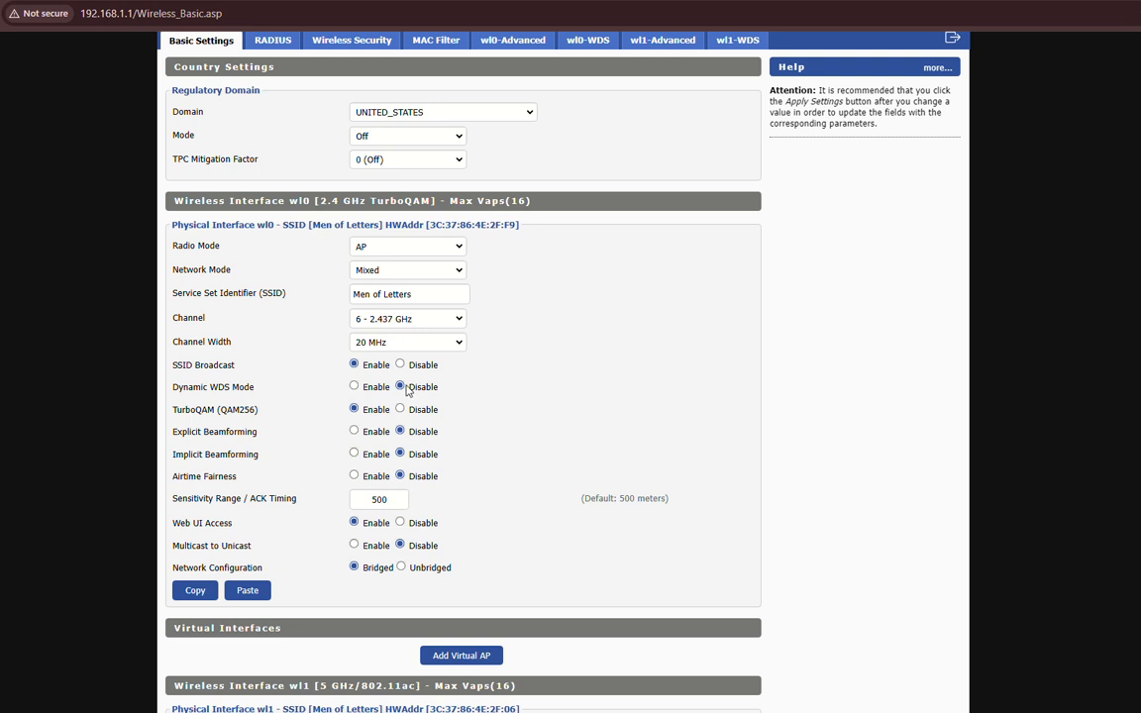
scroll(787, 453, "down", 1)
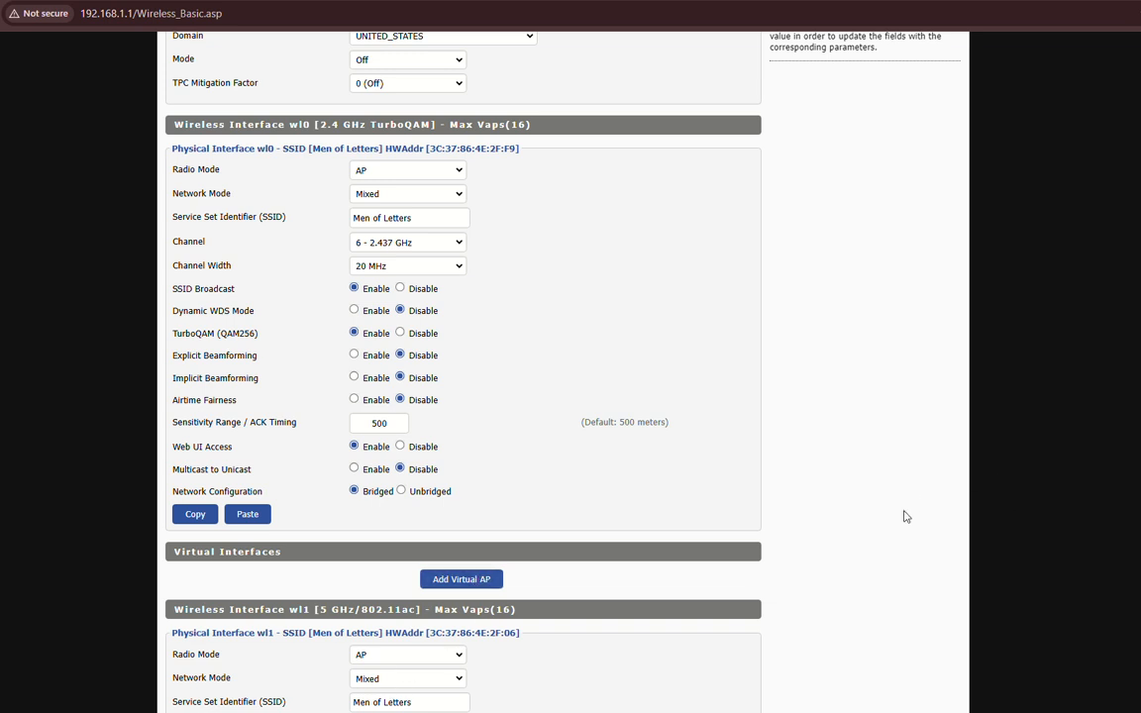
scroll(904, 515, "down", 2)
scroll(903, 519, "down", 1)
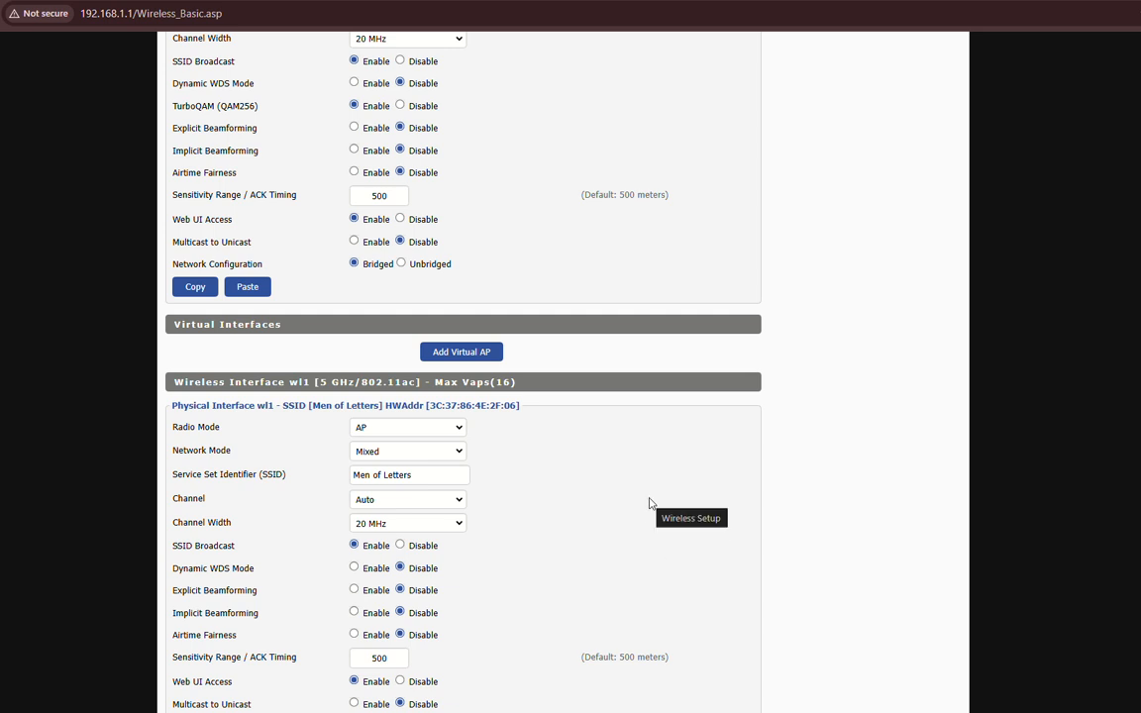
scroll(648, 503, "up", 3)
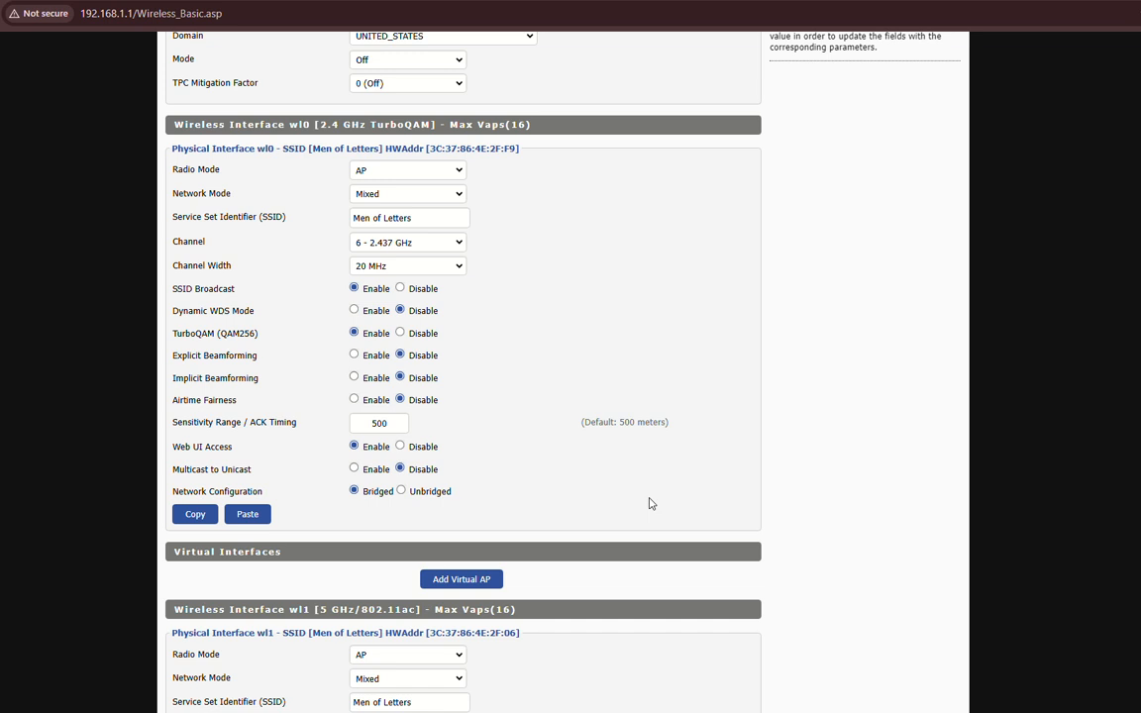
scroll(649, 503, "up", 2)
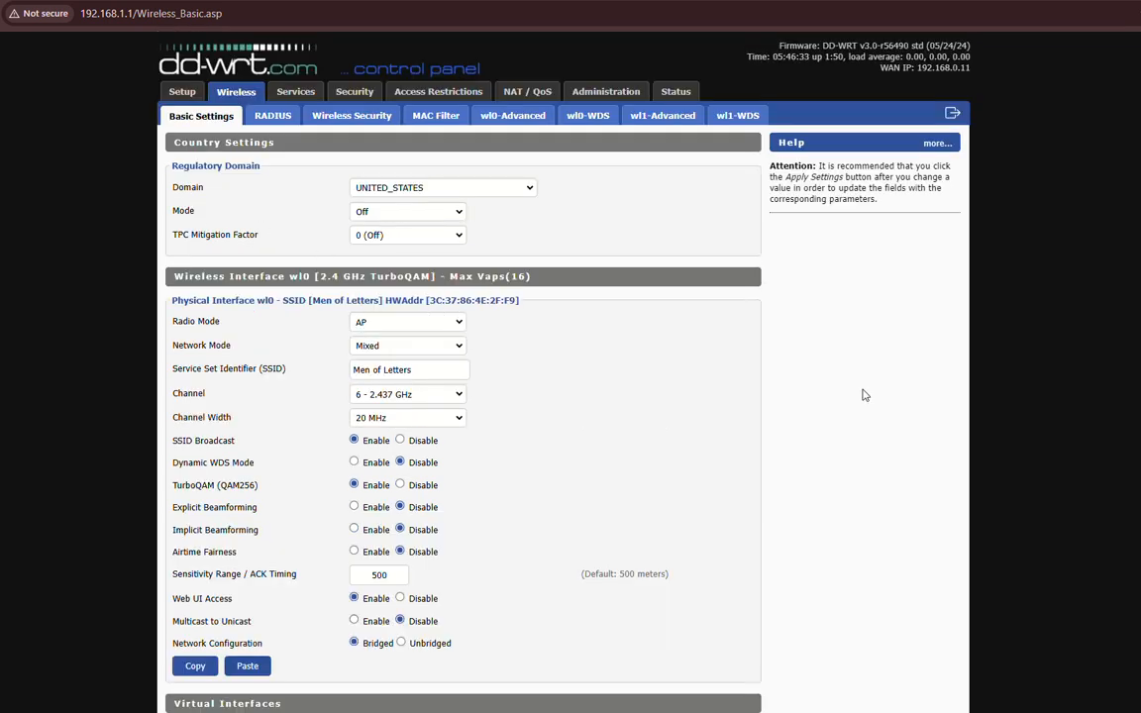
Review the virtual interface sections and the 5 GHz wl1 interface's radio mode, SSID, channel and network configuration.
scroll(862, 395, "down", 3)
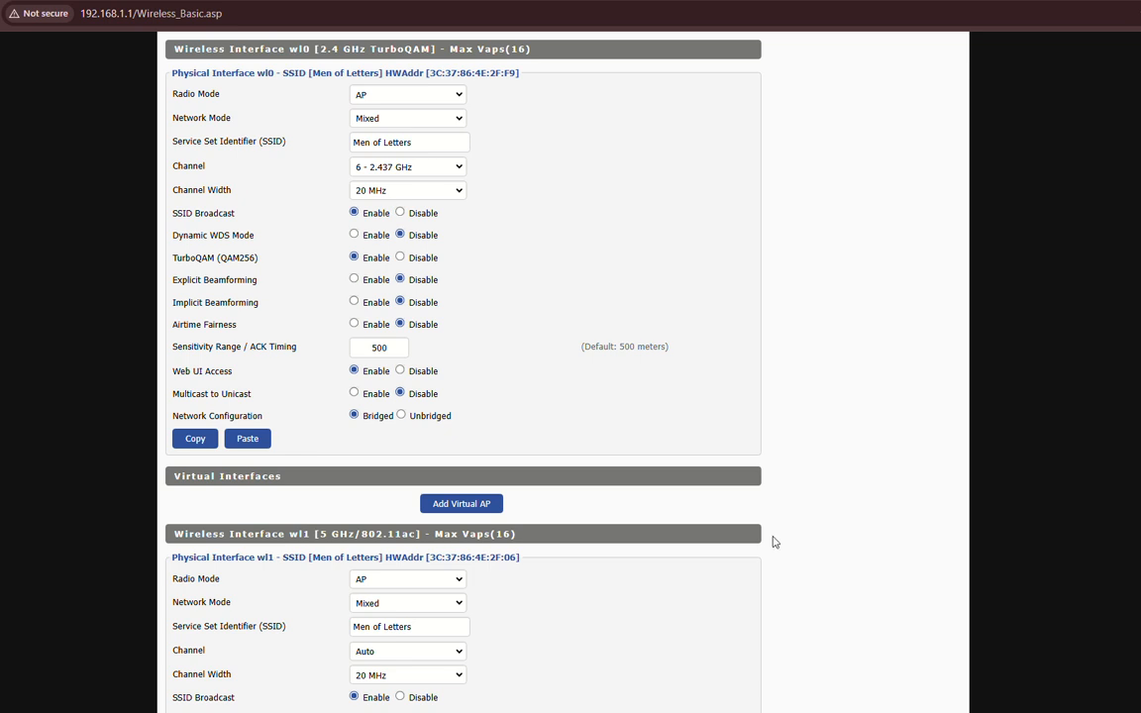
scroll(767, 551, "down", 1)
scroll(765, 559, "down", 2)
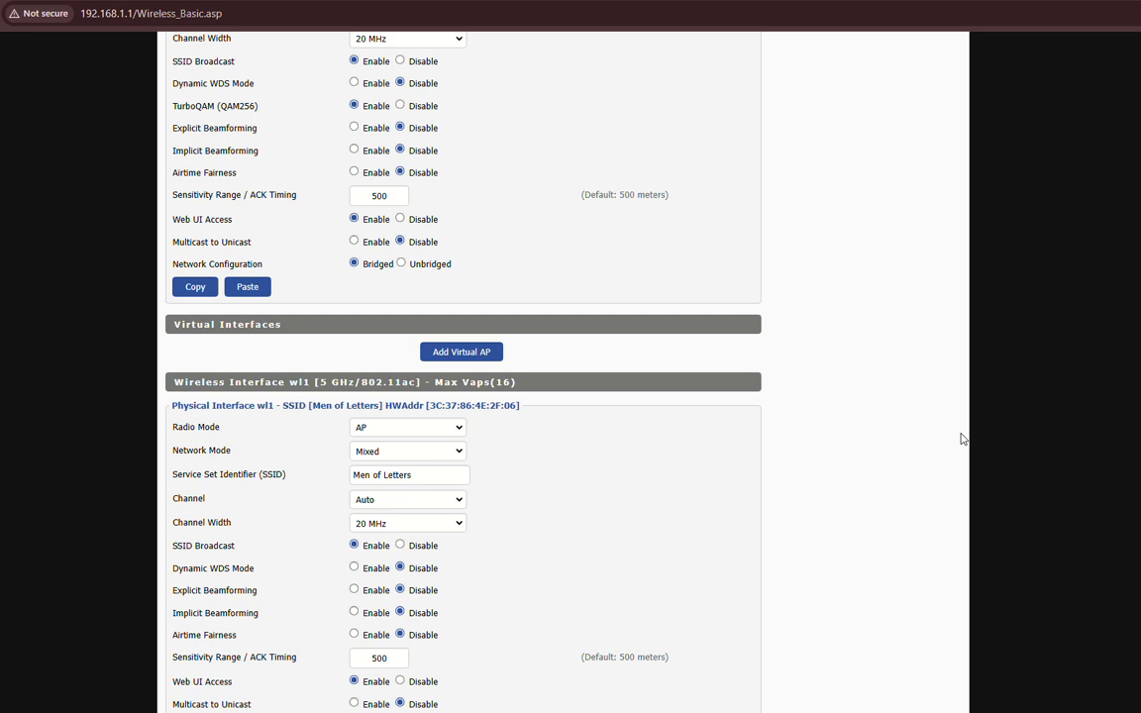
scroll(960, 439, "down", 1)
scroll(960, 439, "down", 1)
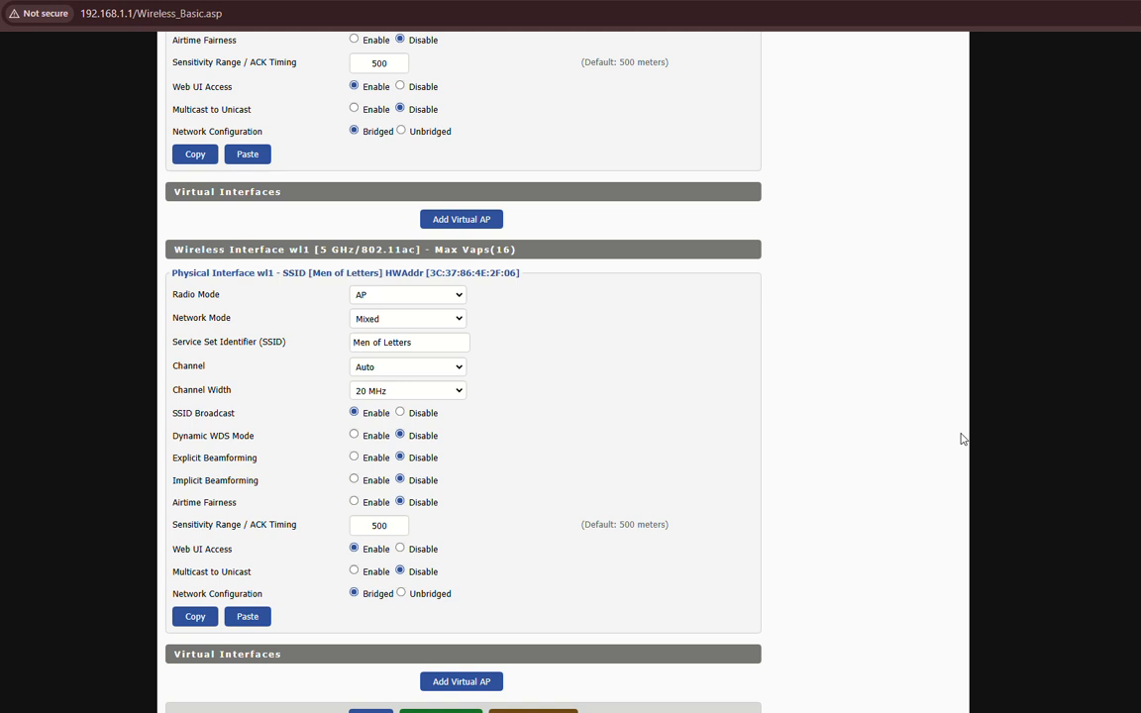
scroll(961, 439, "up", 1)
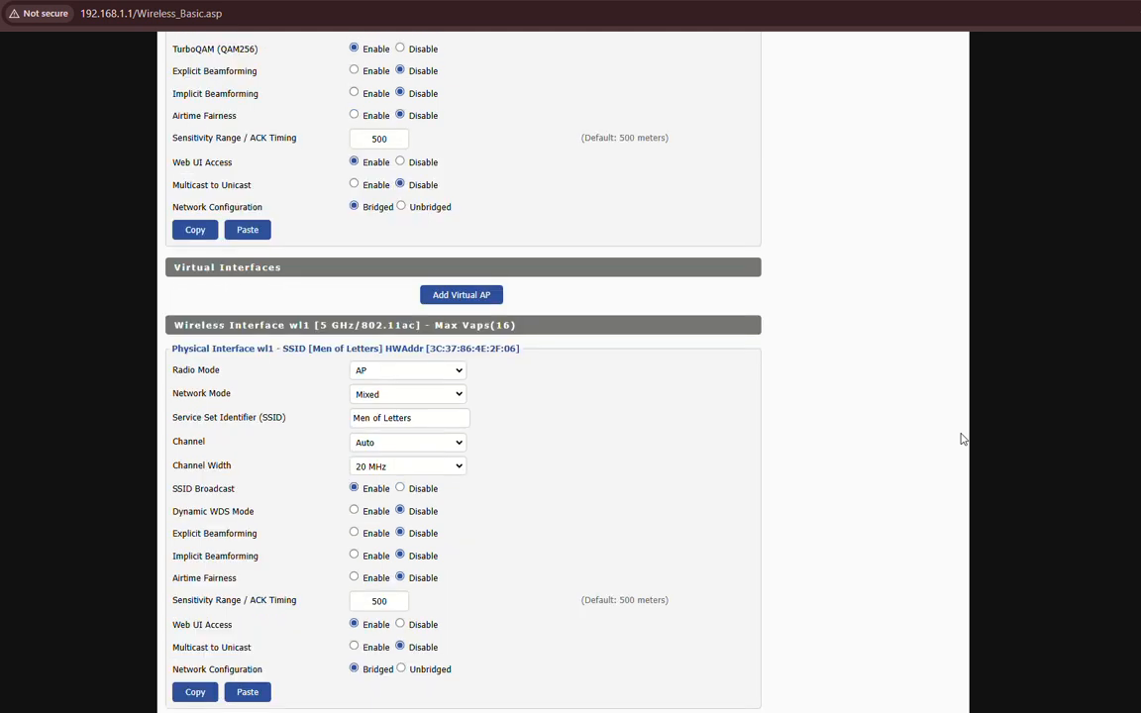
scroll(960, 439, "up", 1)
scroll(960, 439, "up", 5)
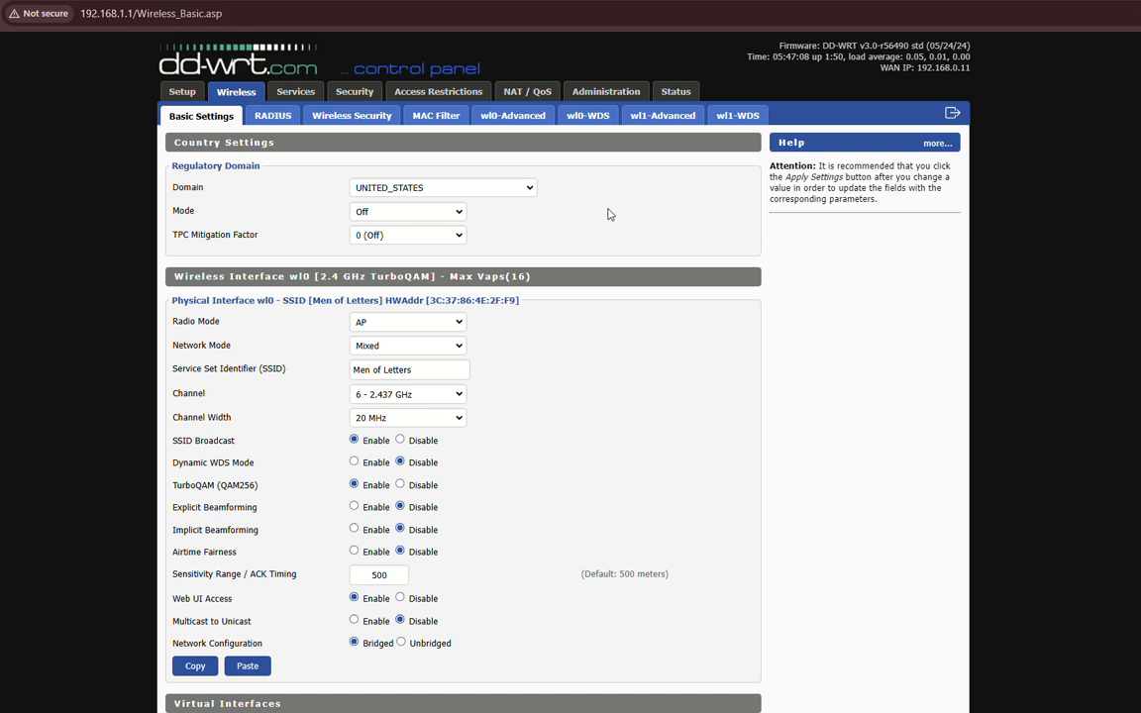
View the security modes available for the wl0 interface in Wireless Security, keeping WPA2-PSK.
left_click(355, 116)
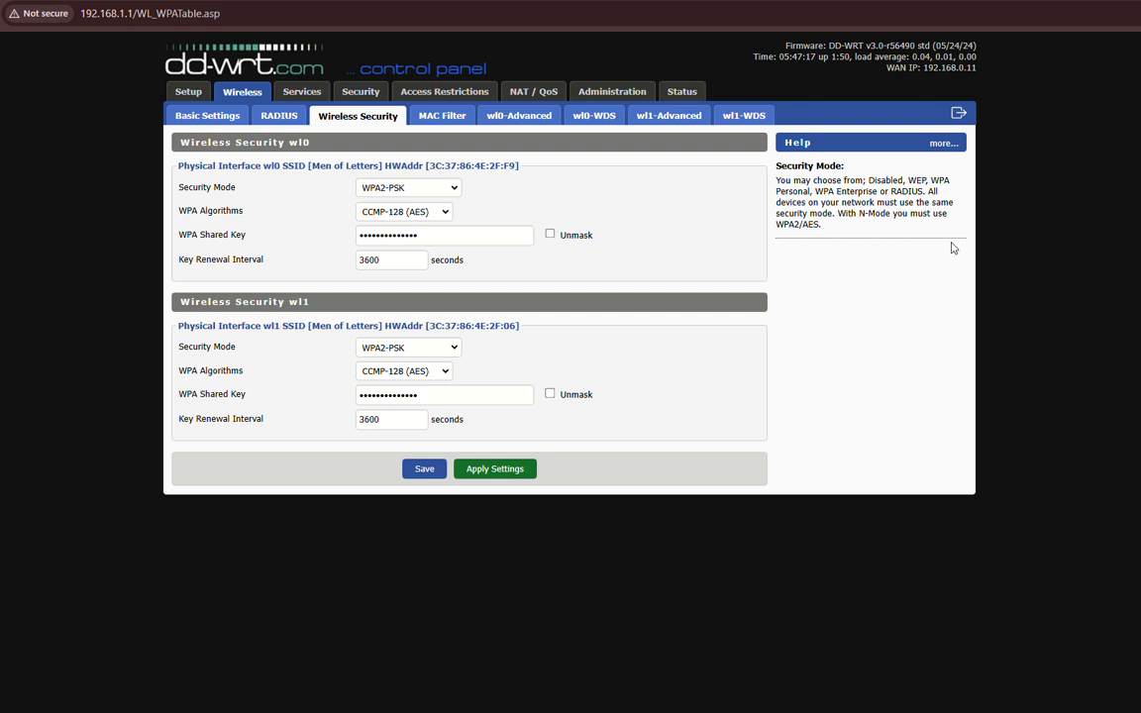
left_click(453, 189)
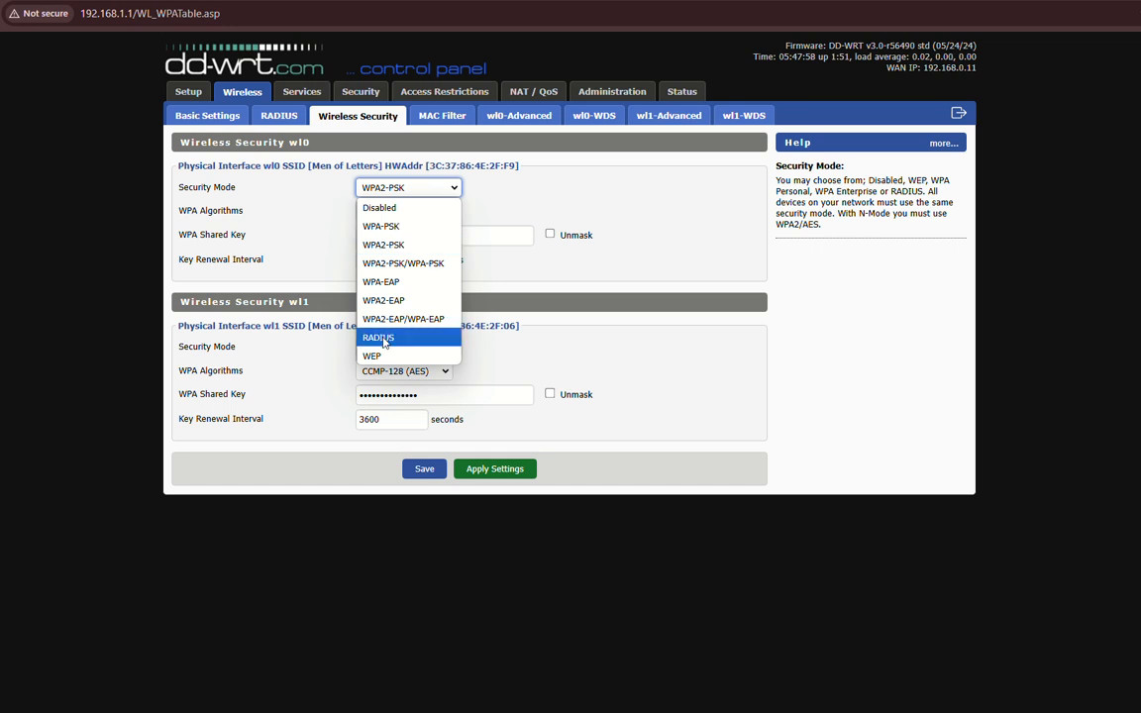
left_click(672, 244)
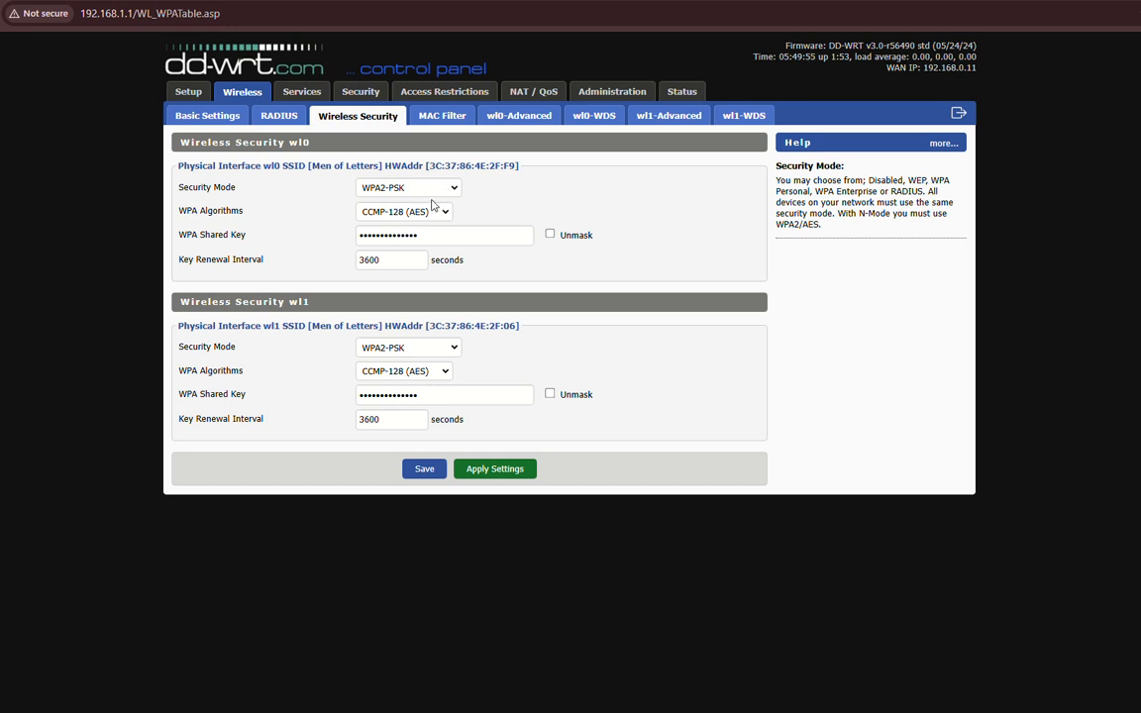
Enable the RADIUS MAC client and the wl0 MAC filter only to view their options, without saving.
left_click(280, 115)
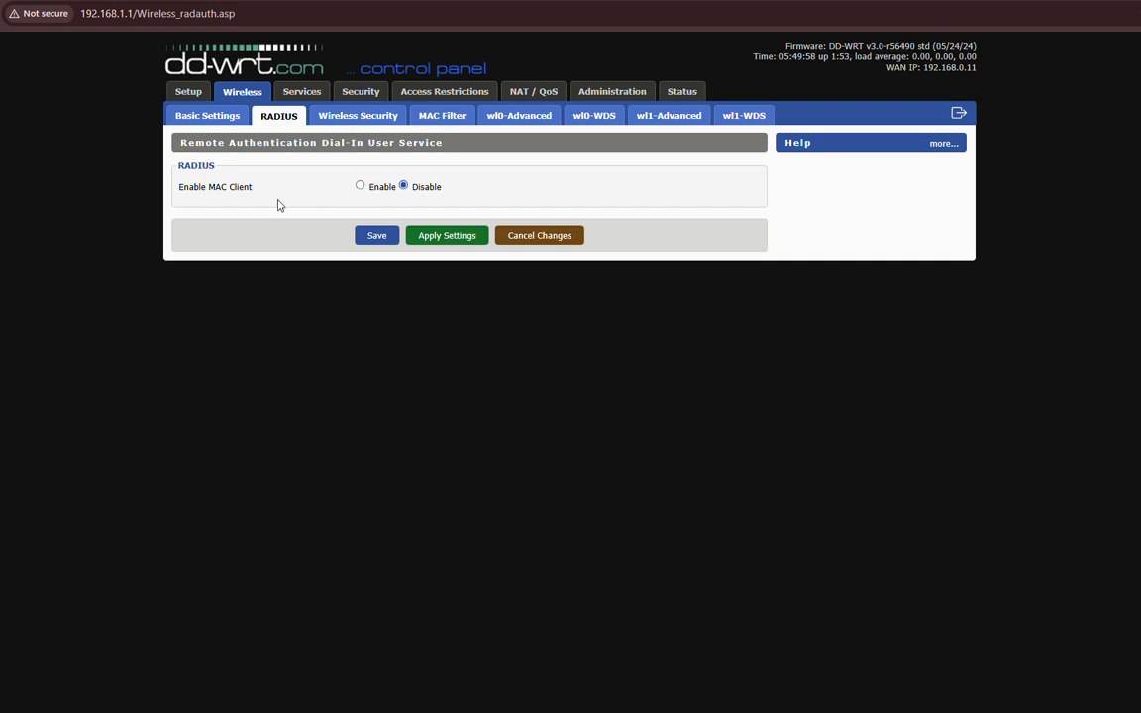
left_click(361, 186)
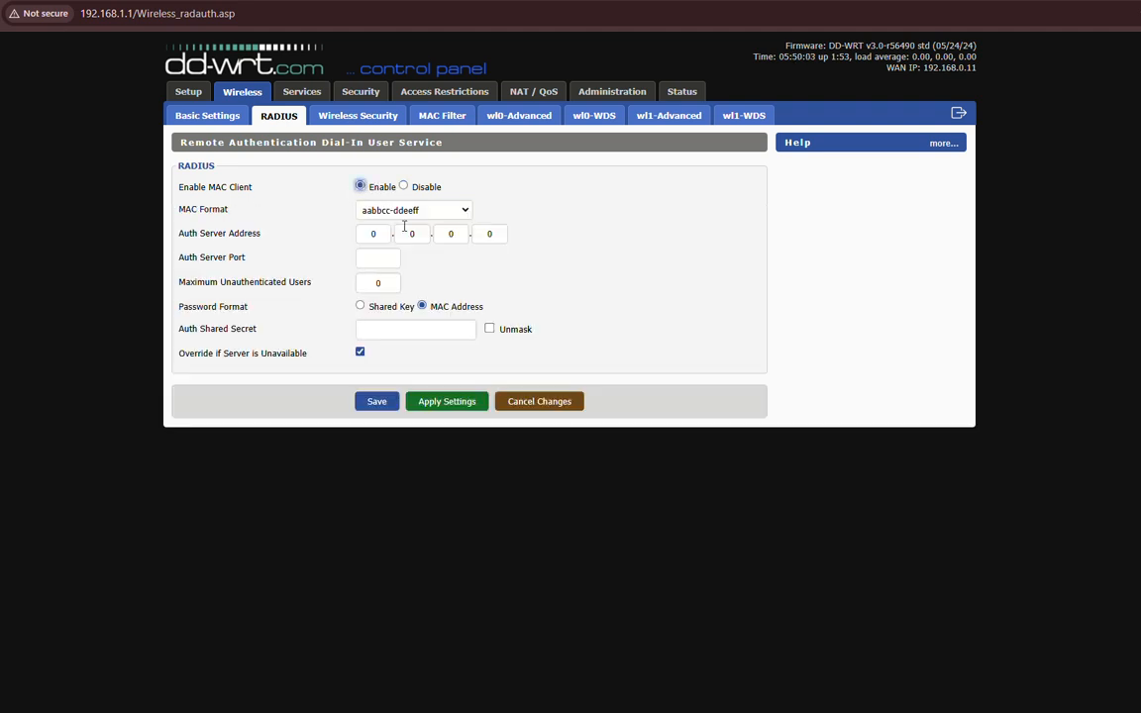
left_click(369, 210)
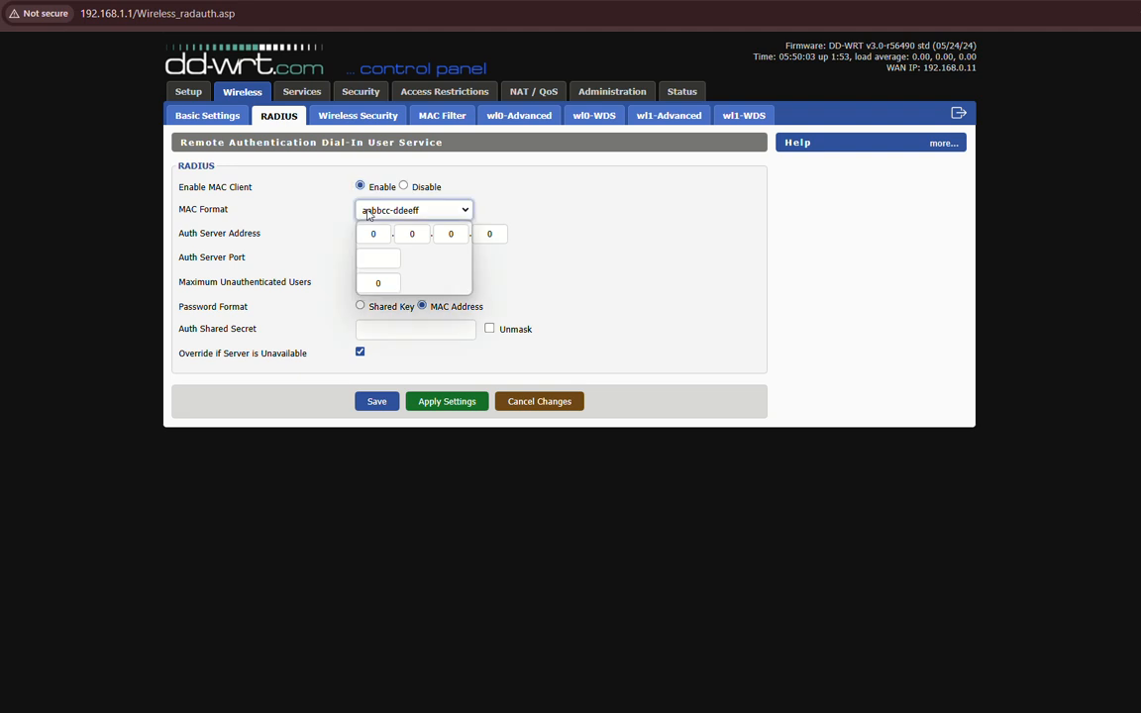
left_click(369, 211)
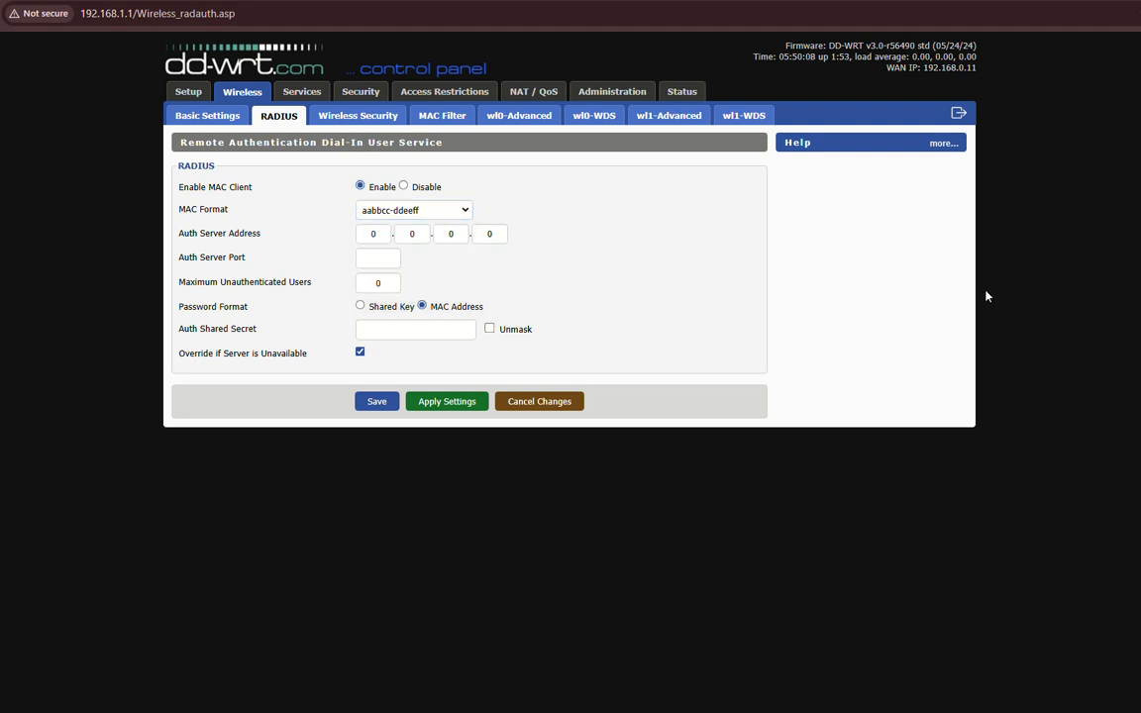
left_click(466, 118)
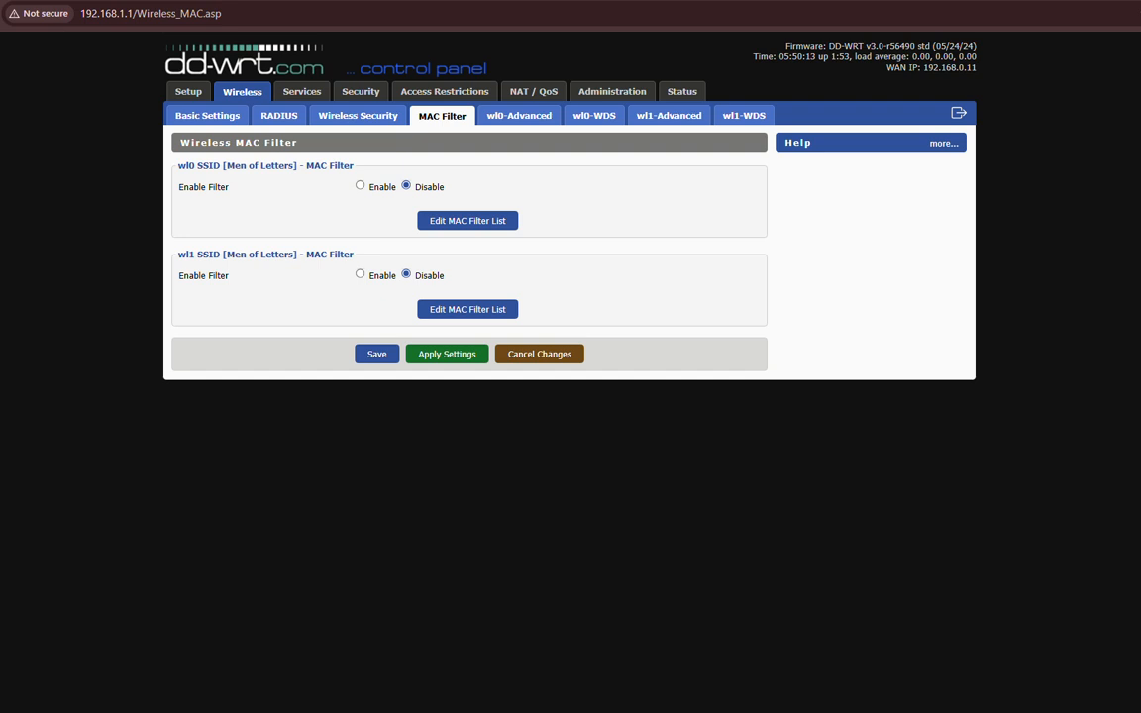
left_click(371, 192)
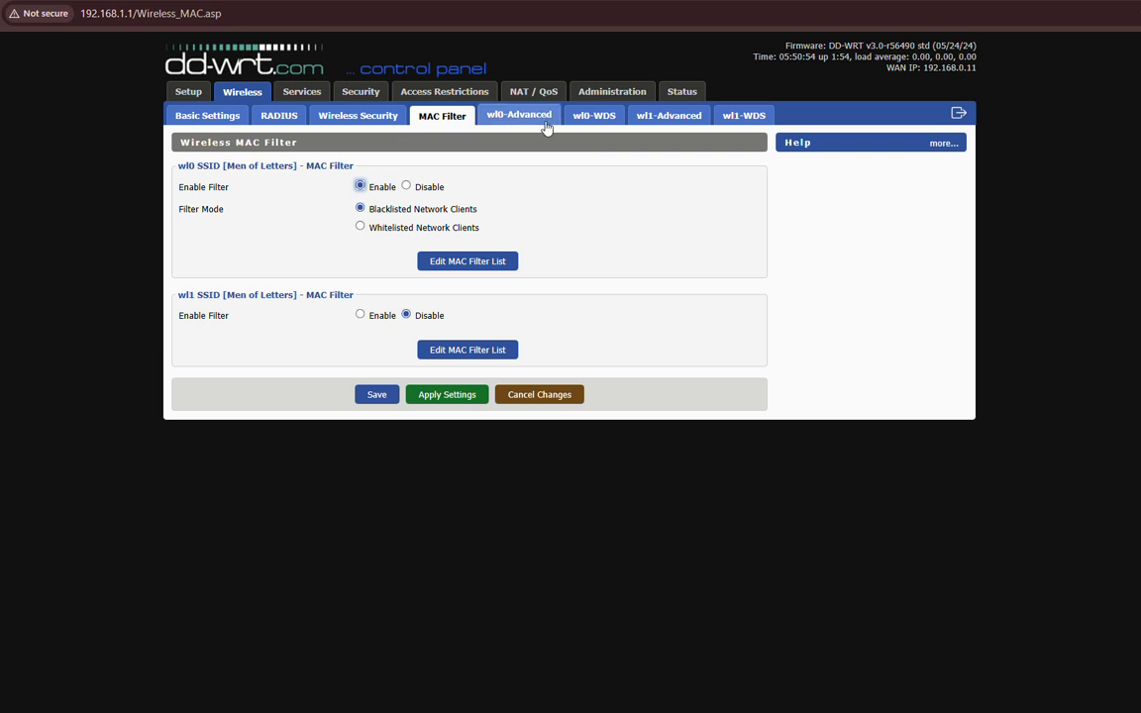
Examine the wl0 advanced wireless and multimedia support settings, and view the wl0 WDS page.
left_click(495, 116)
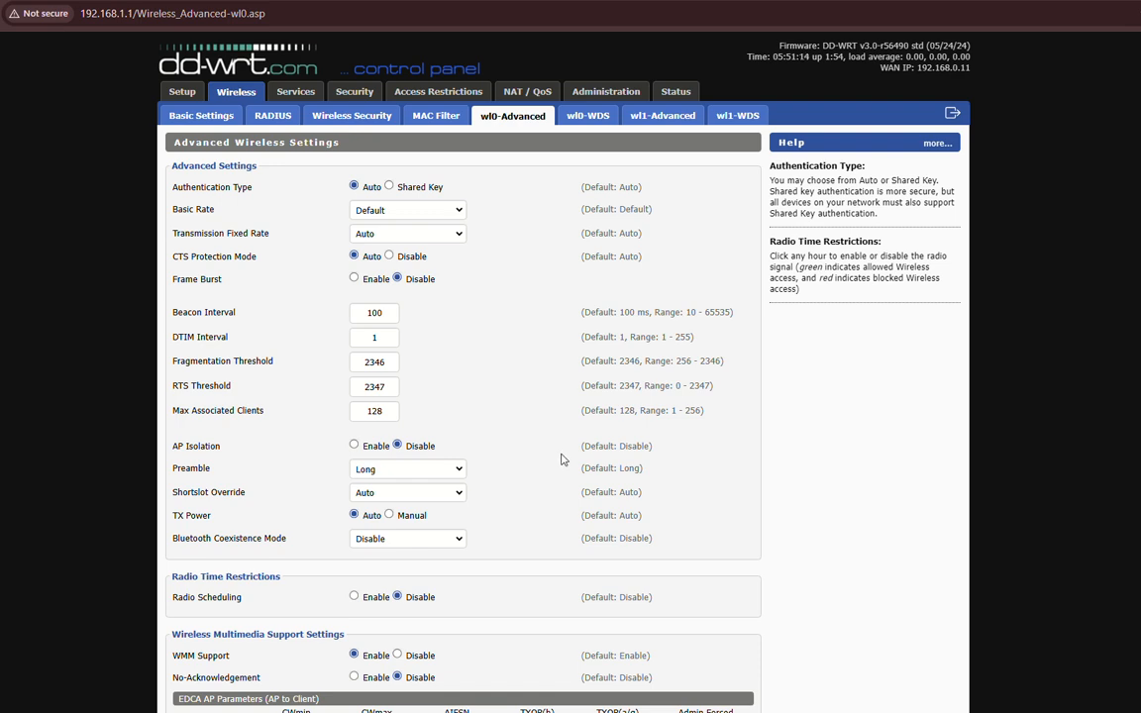
scroll(592, 374, "down", 2)
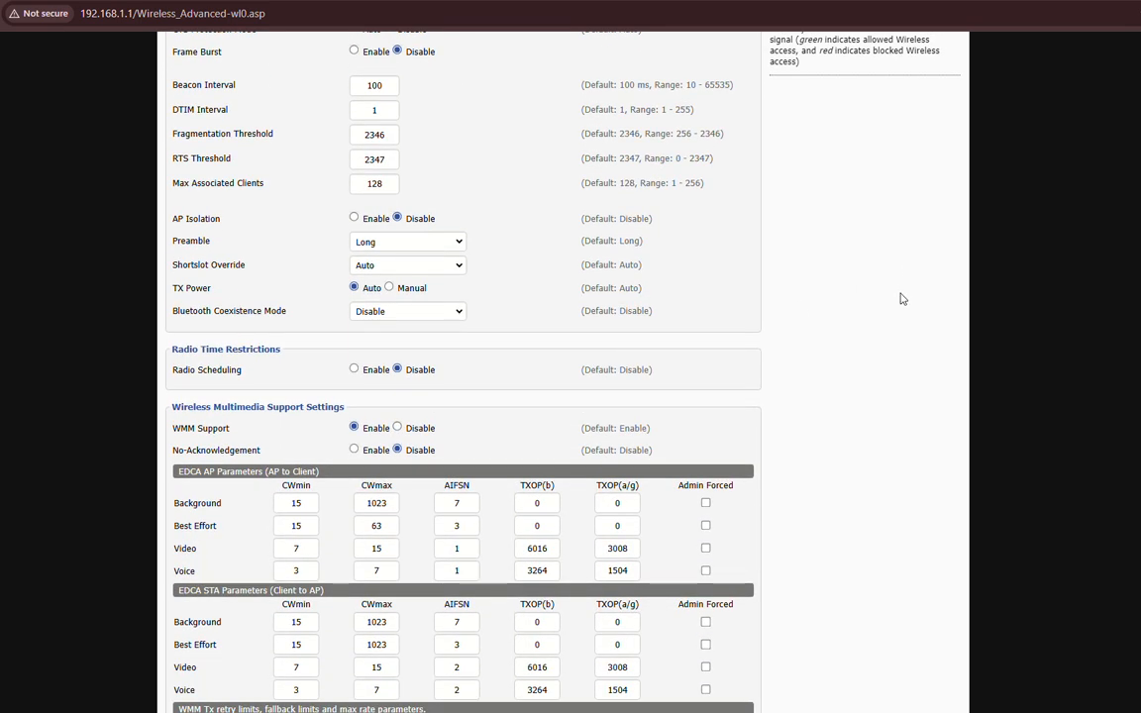
scroll(894, 420, "down", 1)
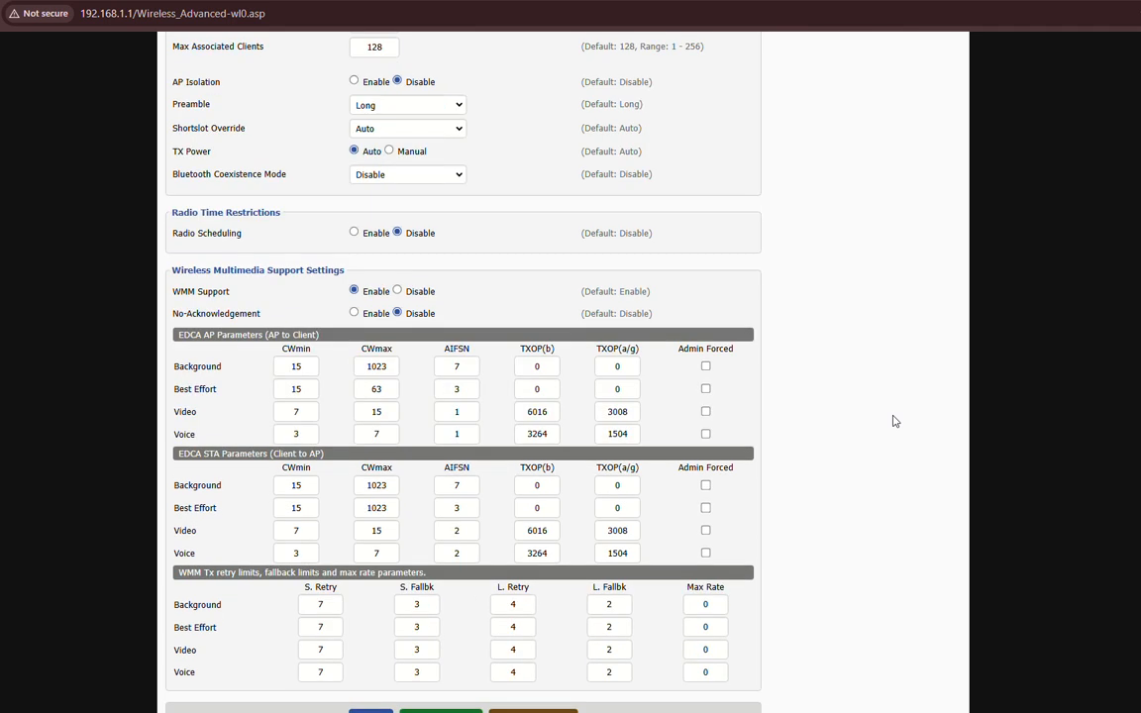
scroll(891, 420, "up", 4)
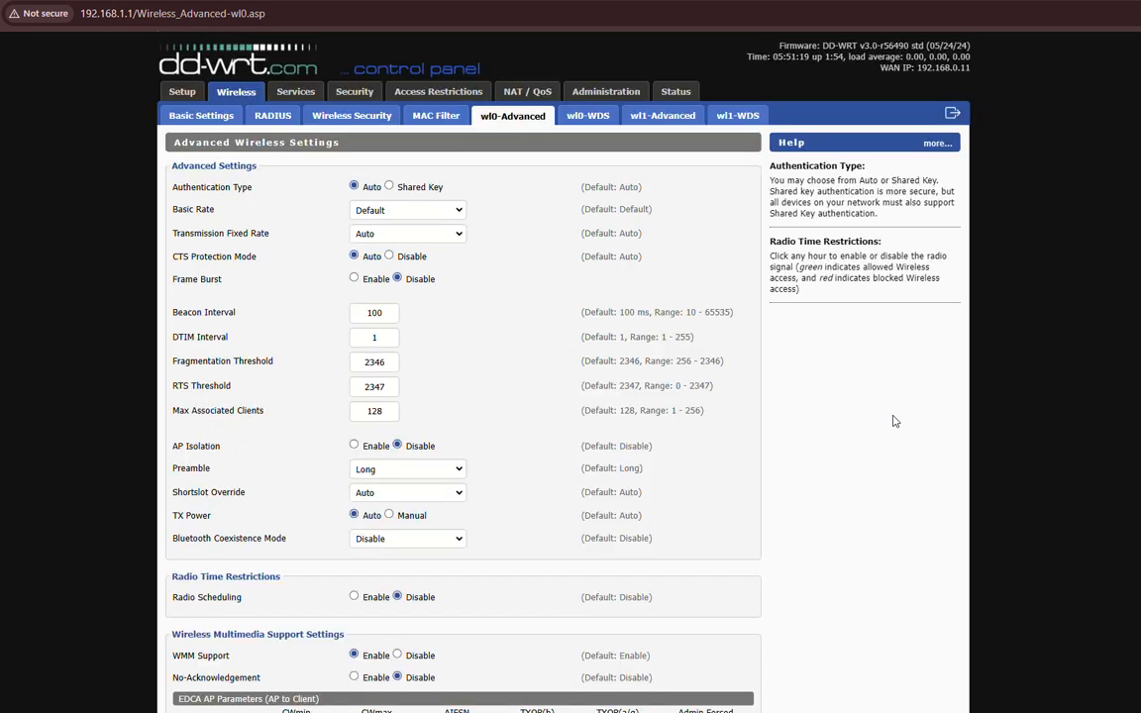
left_click(590, 116)
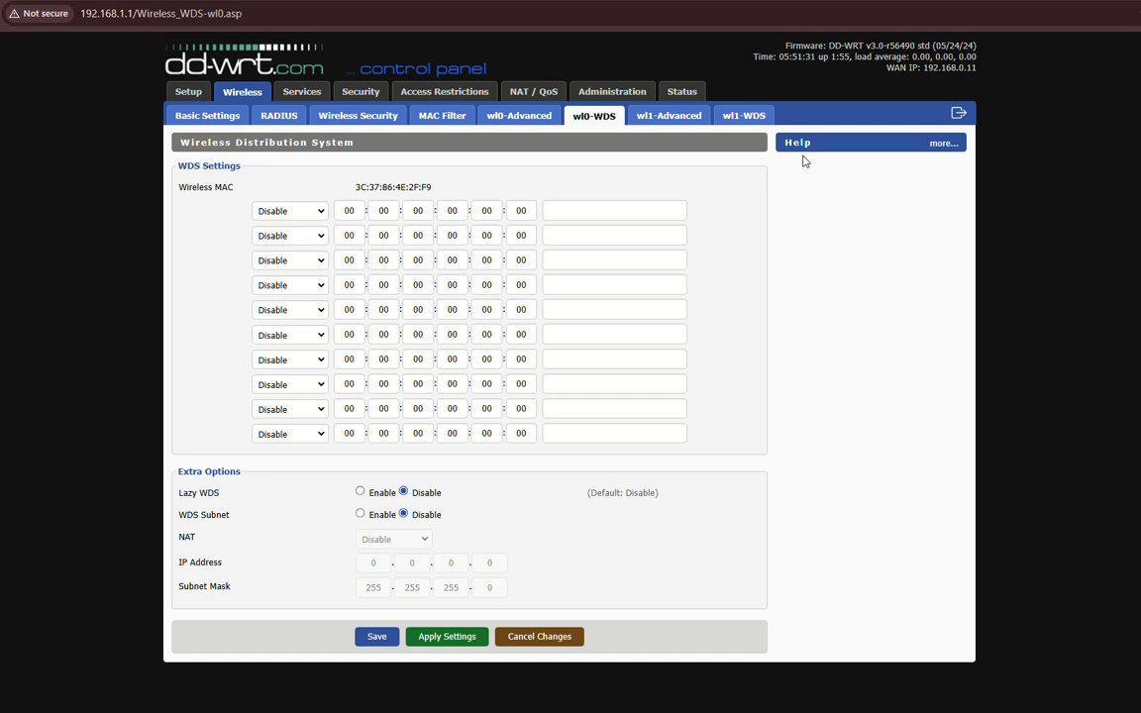
Review the wl1 advanced wireless settings, enabling Radio Scheduling briefly to view its hourly grid and setting it back to Disable.
left_click(683, 118)
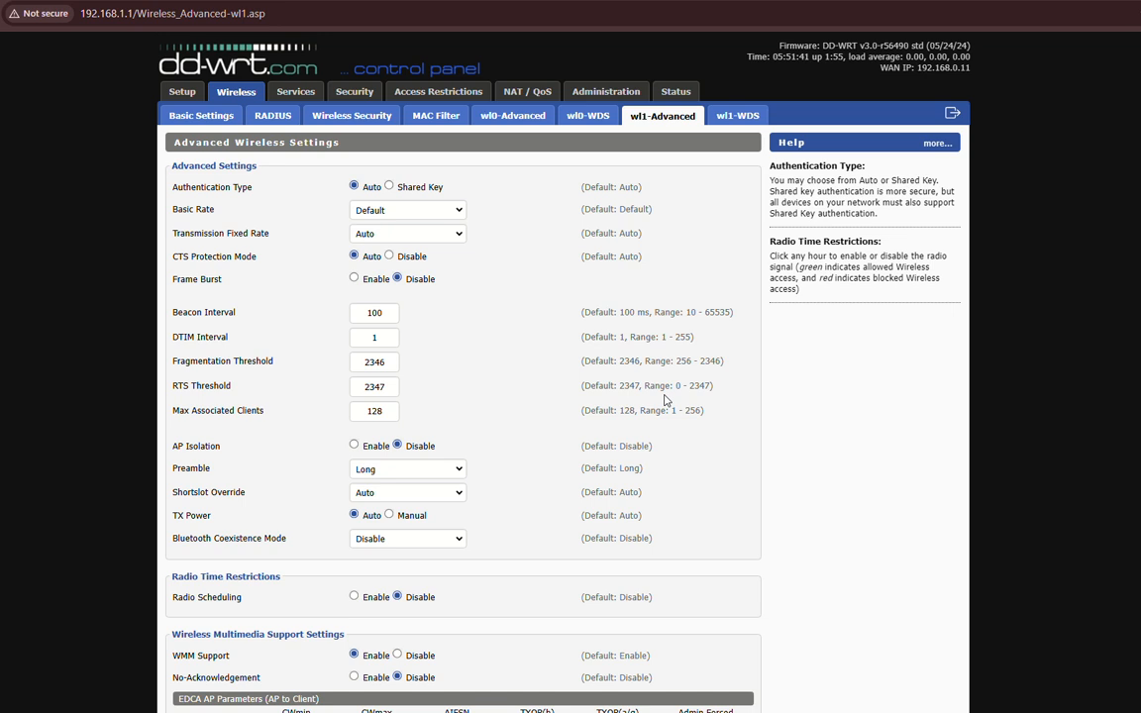
scroll(888, 501, "down", 1)
scroll(888, 501, "down", 1)
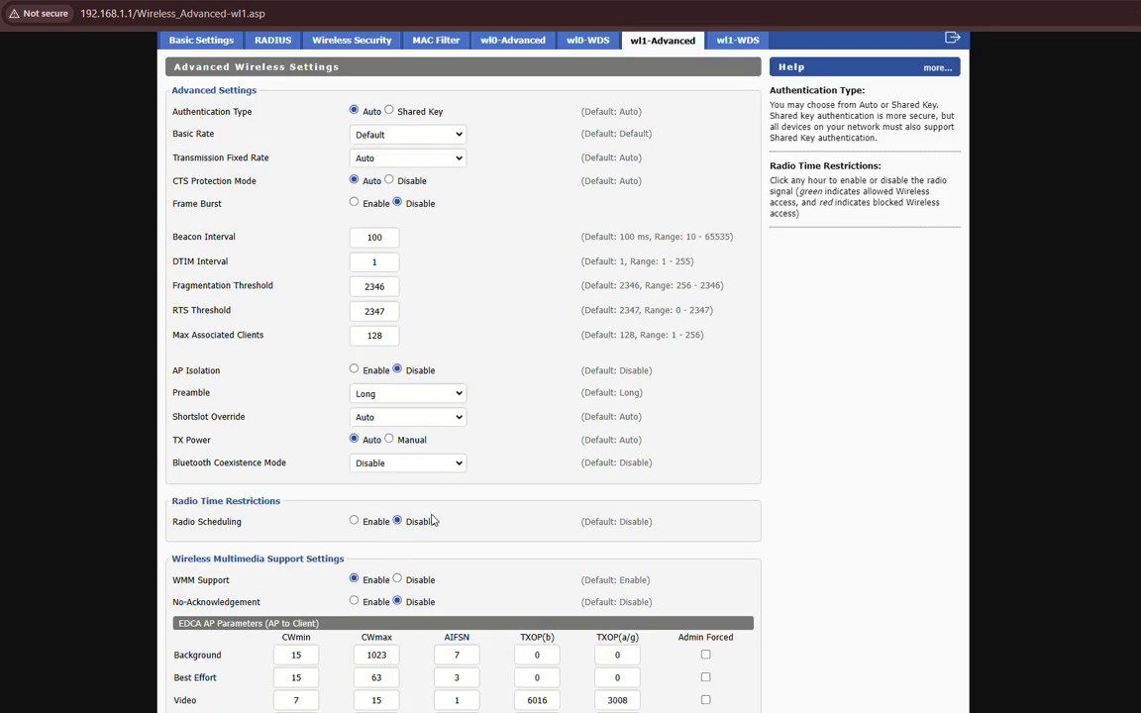
left_click(353, 521)
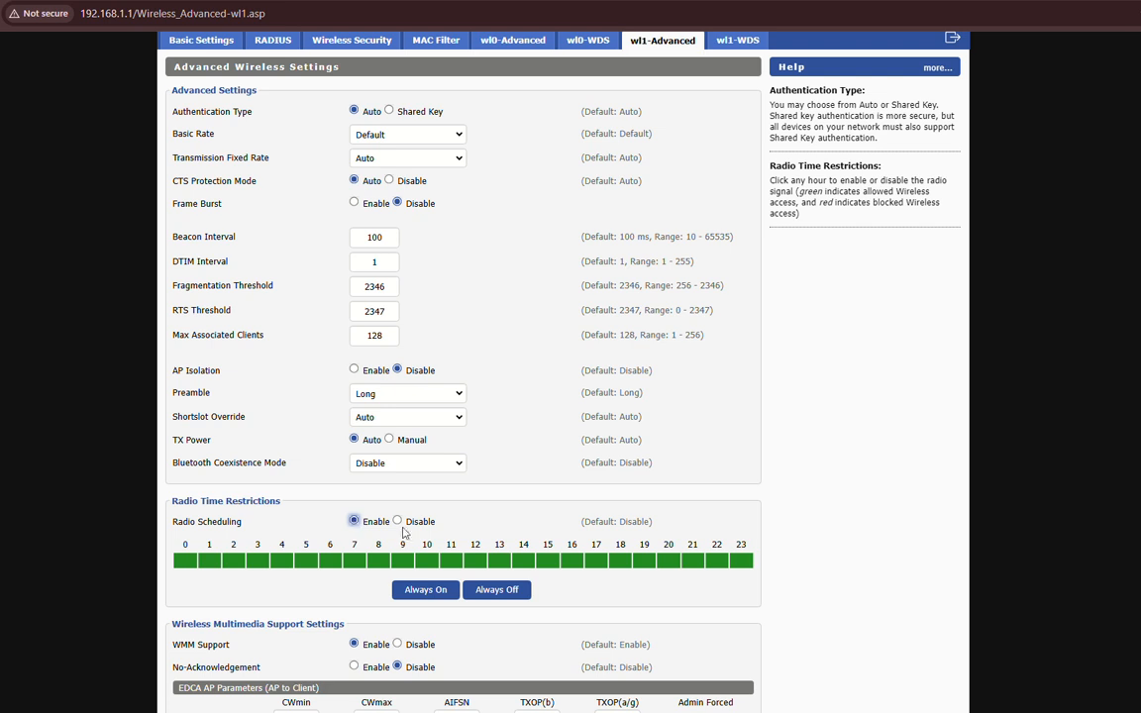
left_click(399, 521)
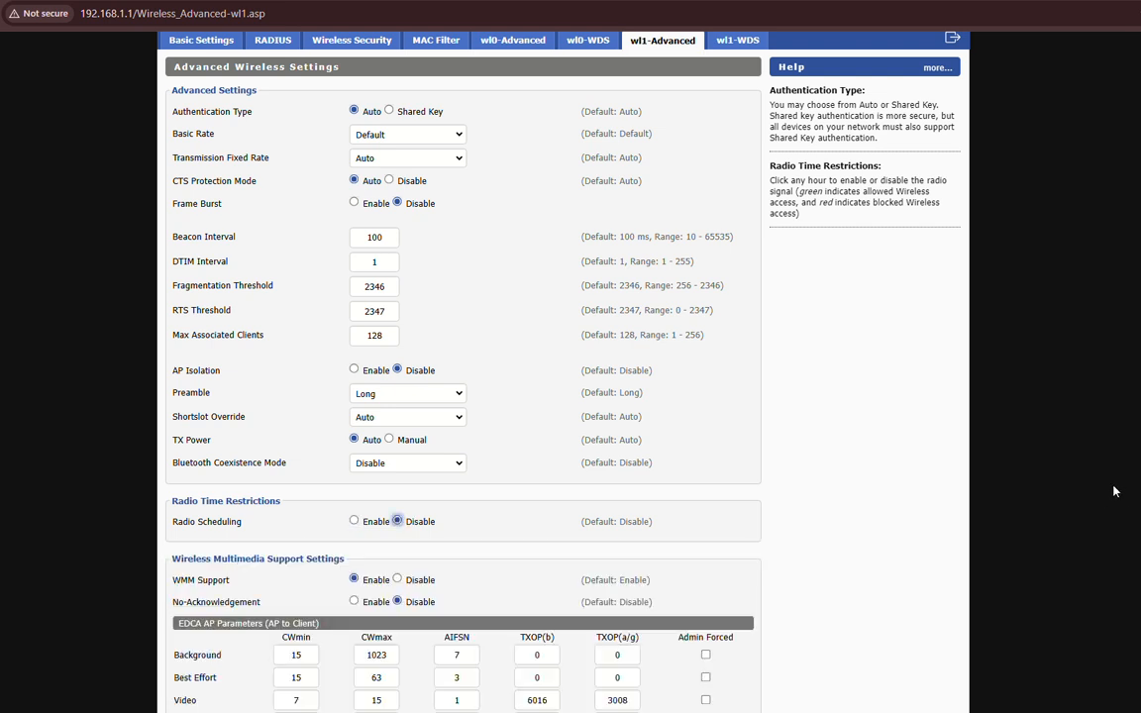
scroll(1060, 492, "up", 1)
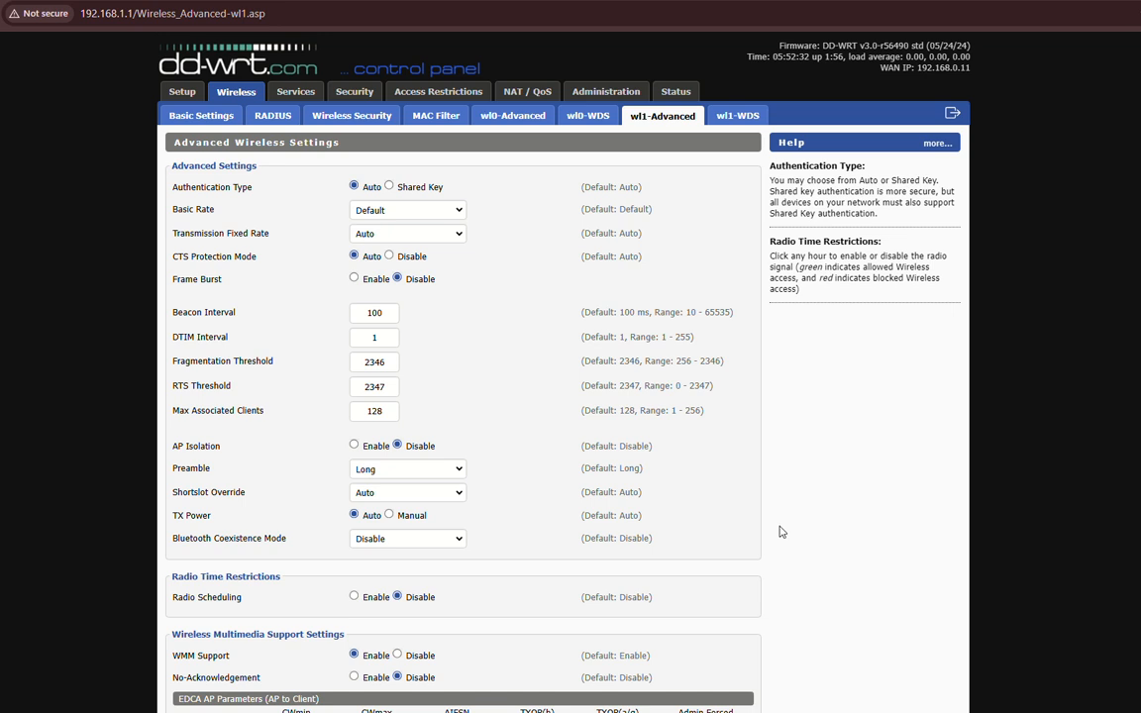
Enable the FreeRADIUS server under Services to view its settings, disable it again, and view the VPN page.
left_click(316, 97)
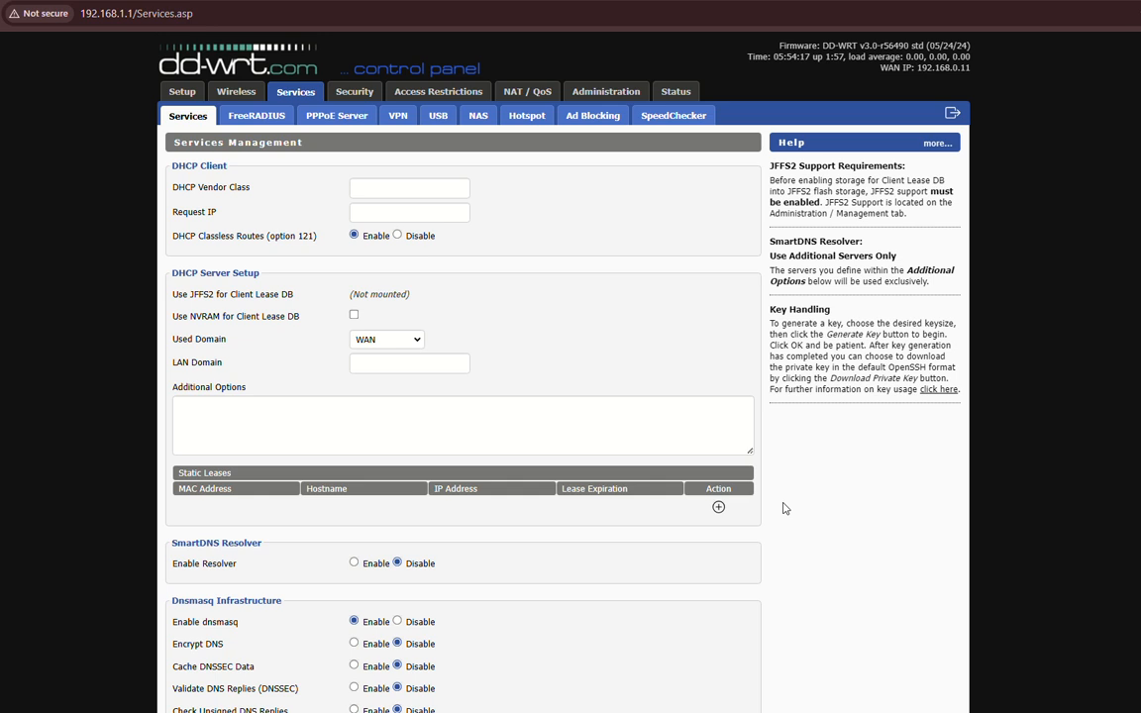
left_click(266, 118)
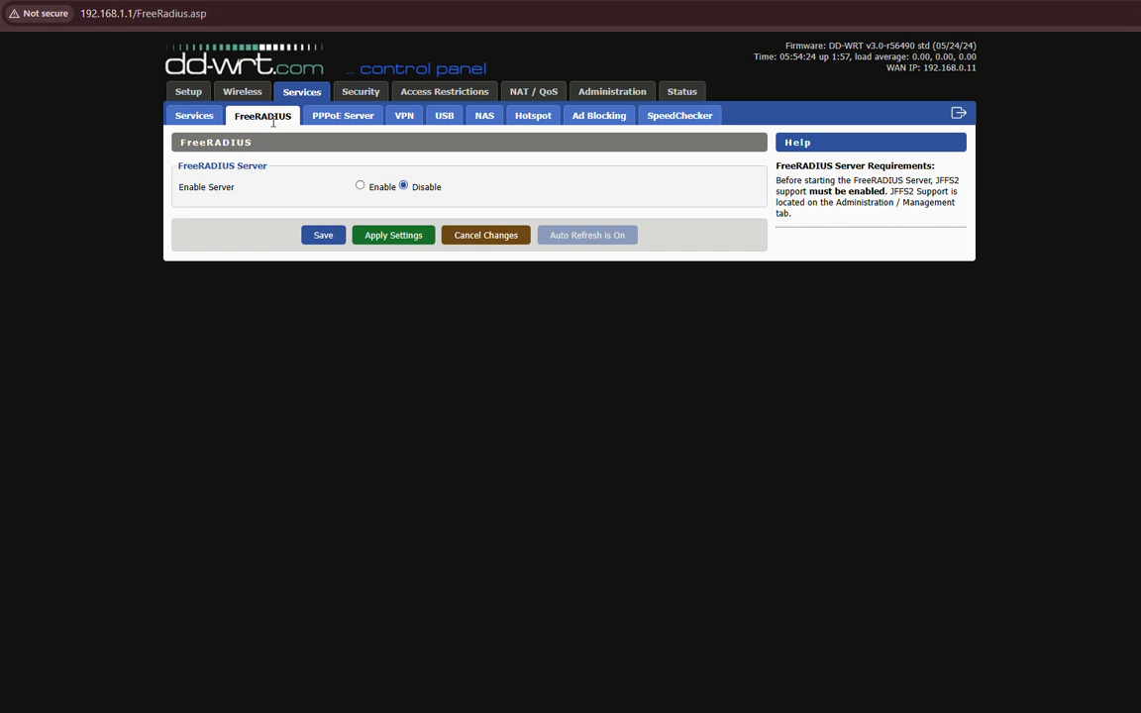
left_click(360, 186)
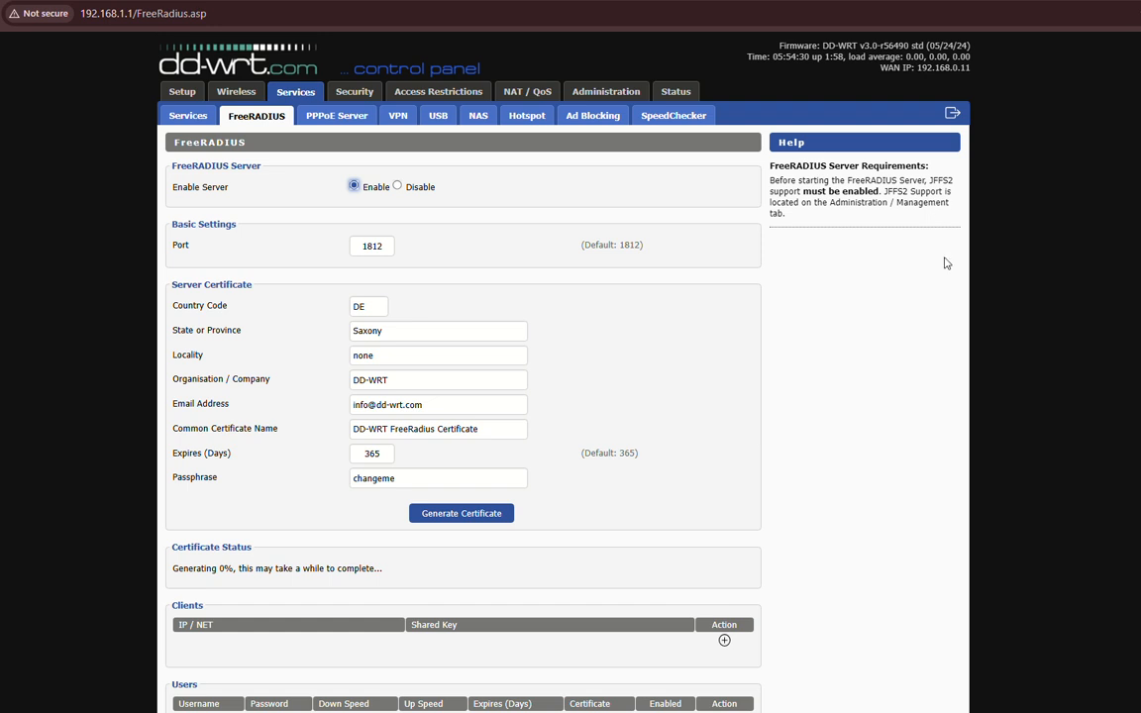
left_click(398, 186)
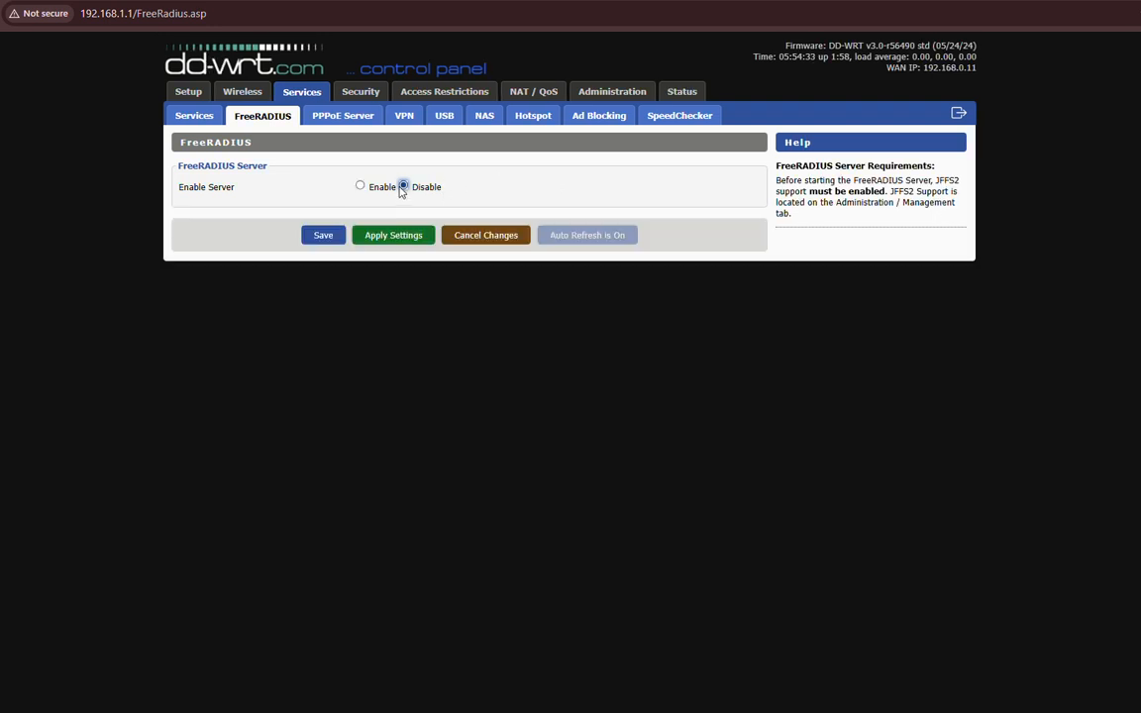
left_click(406, 116)
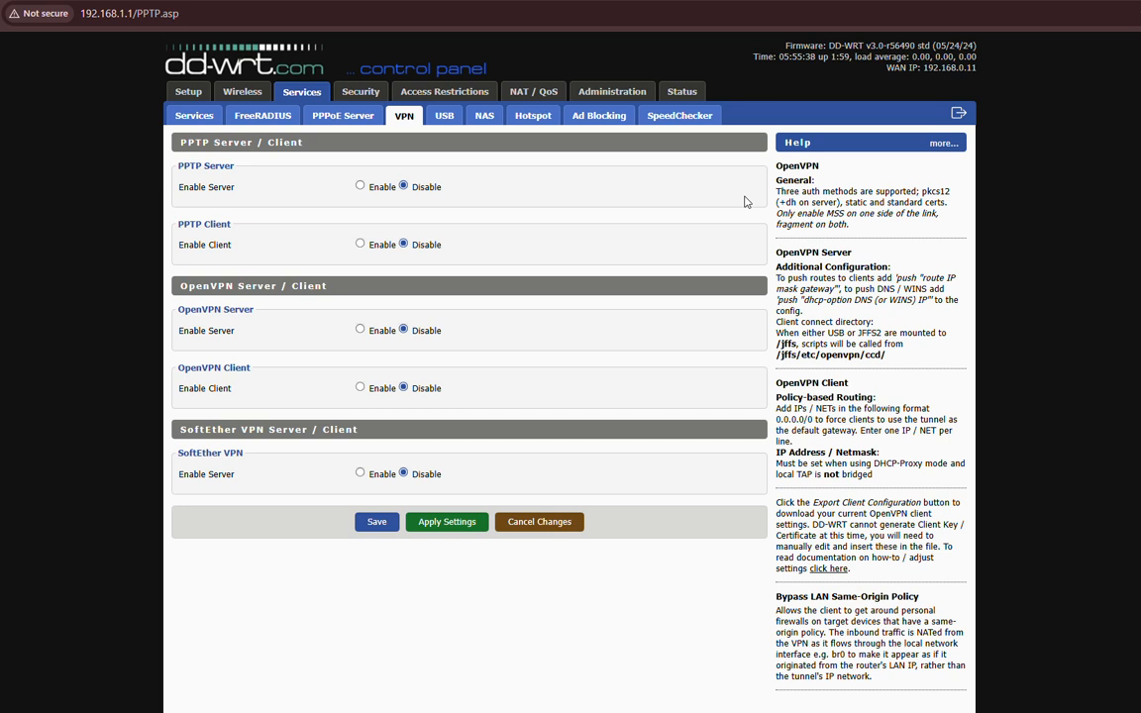
Enable the OpenVPN server to view its settings, and inspect the available Hash Algorithm and Third Data Cipher options without changing them.
left_click(360, 331)
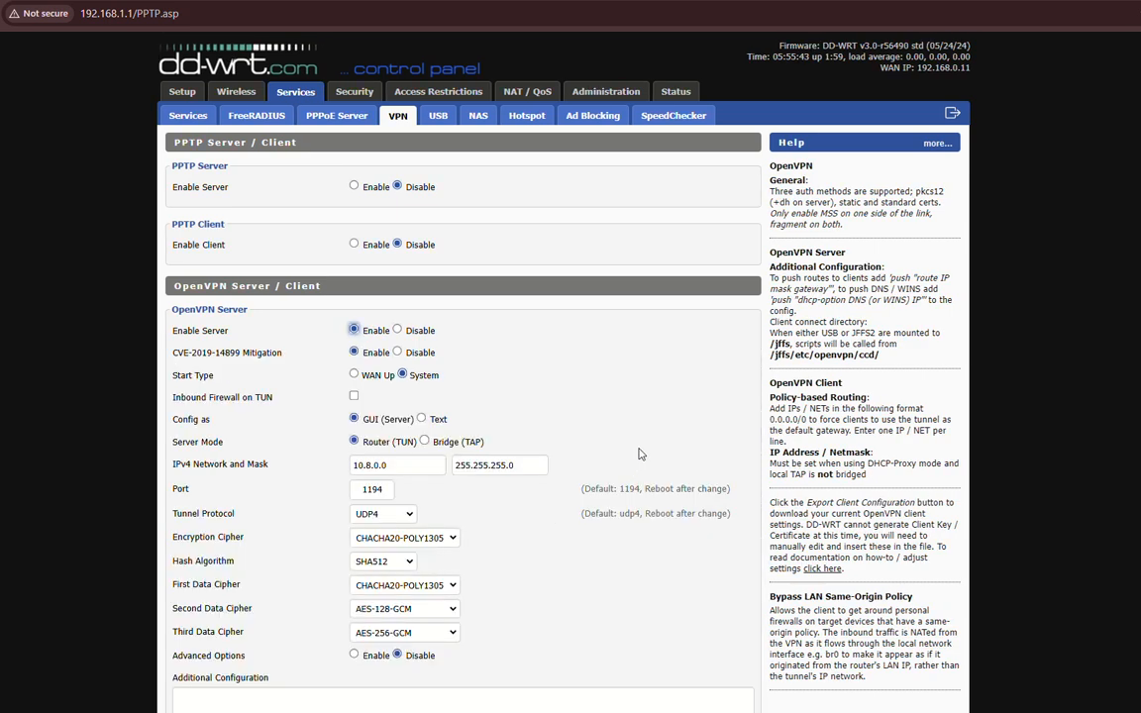
scroll(639, 453, "down", 3)
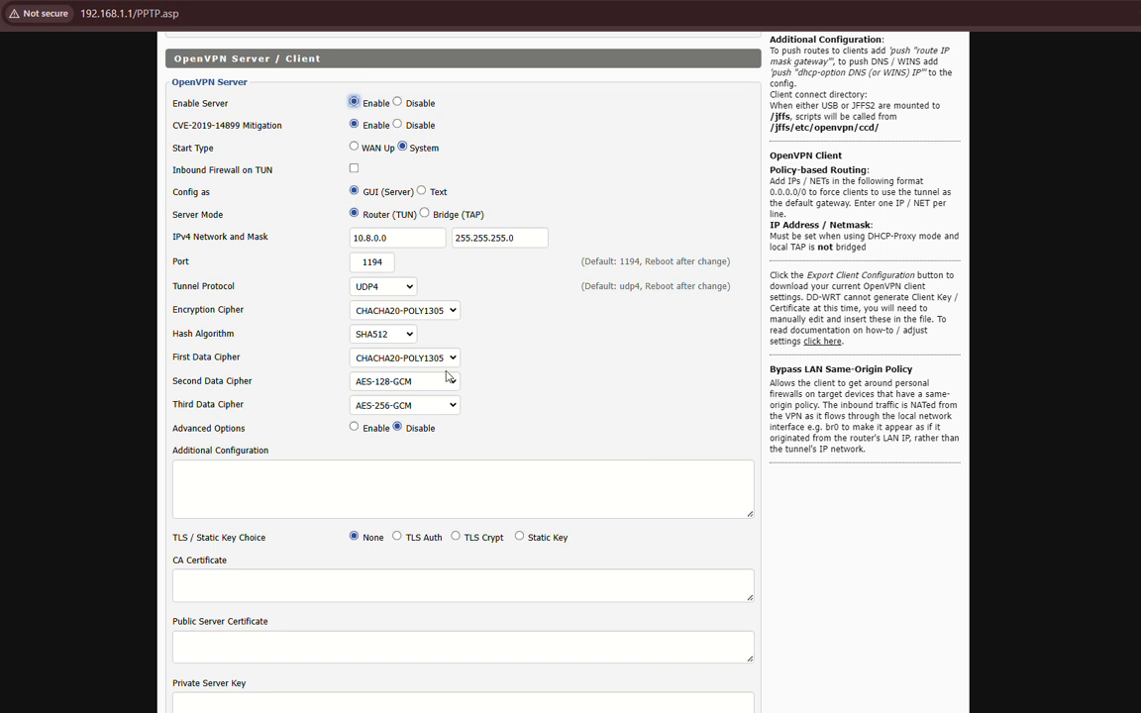
left_click(396, 337)
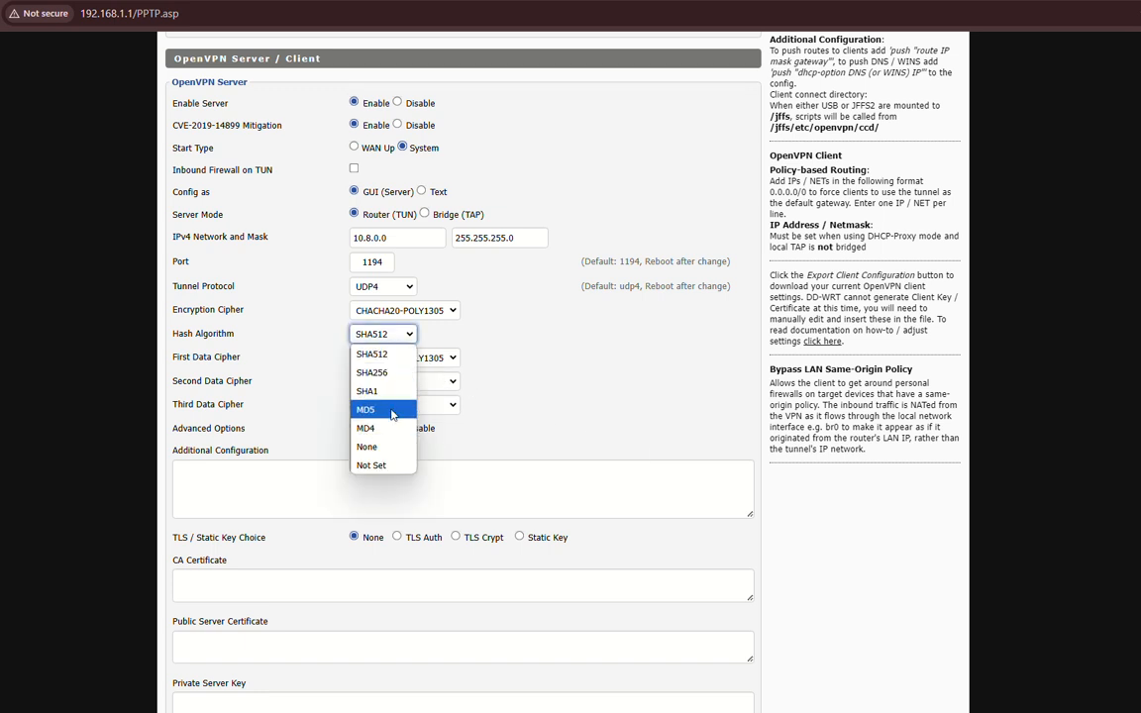
left_click(682, 163)
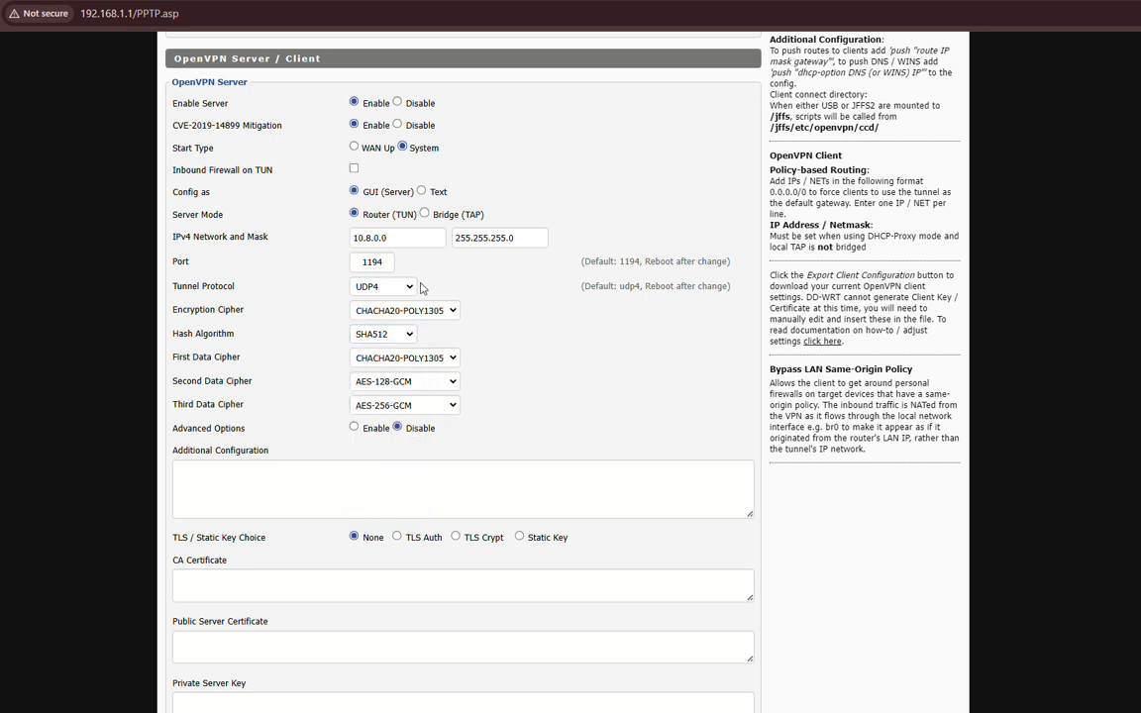
left_click(507, 447)
left_click(406, 405)
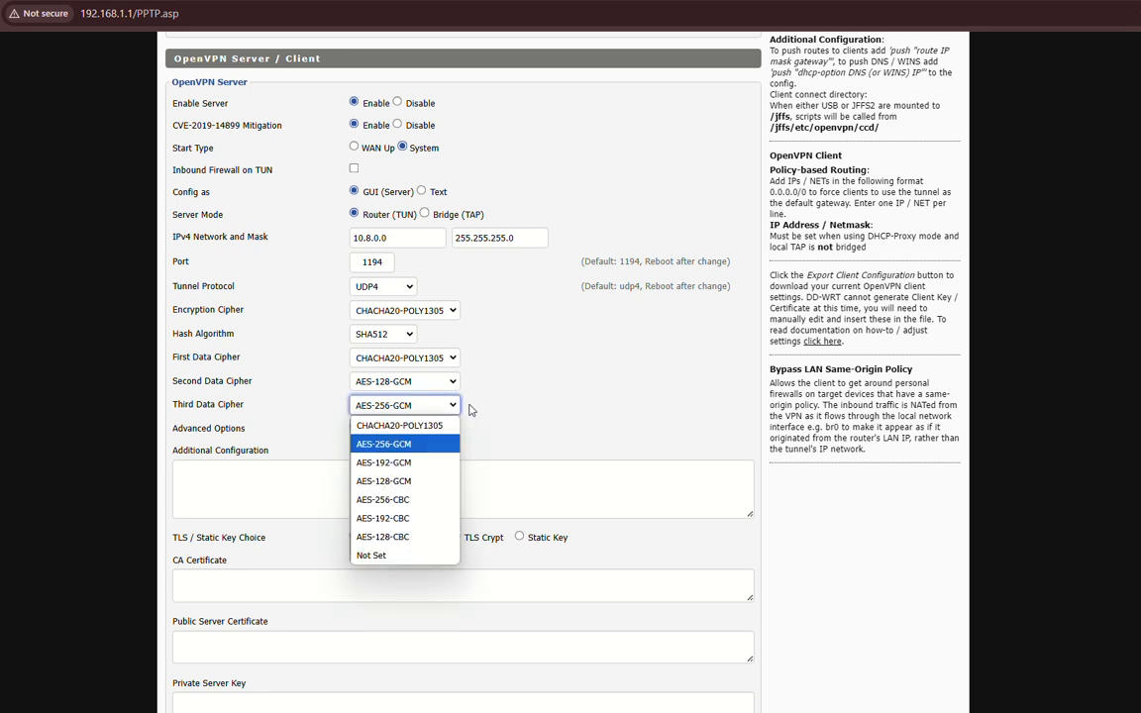
left_click(674, 375)
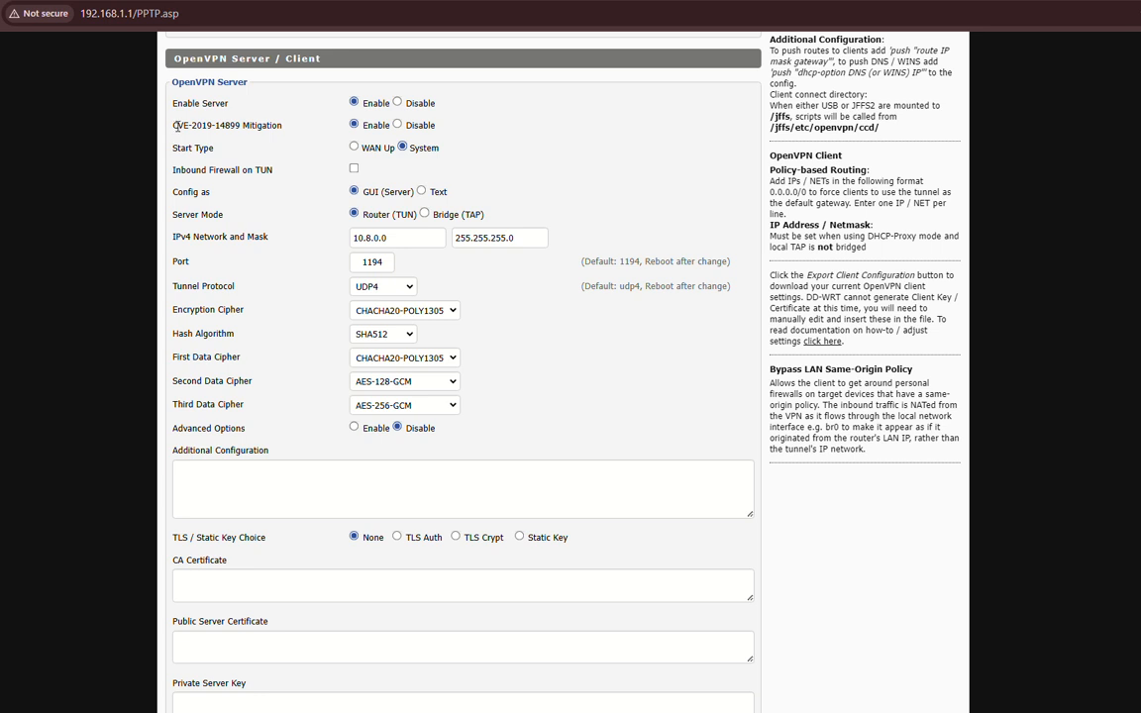
Review the OpenVPN server's CVE-2019-14899 Mitigation and certificate settings, and enable the OpenVPN client to view its options without saving.
left_click_drag(159, 115, 282, 139)
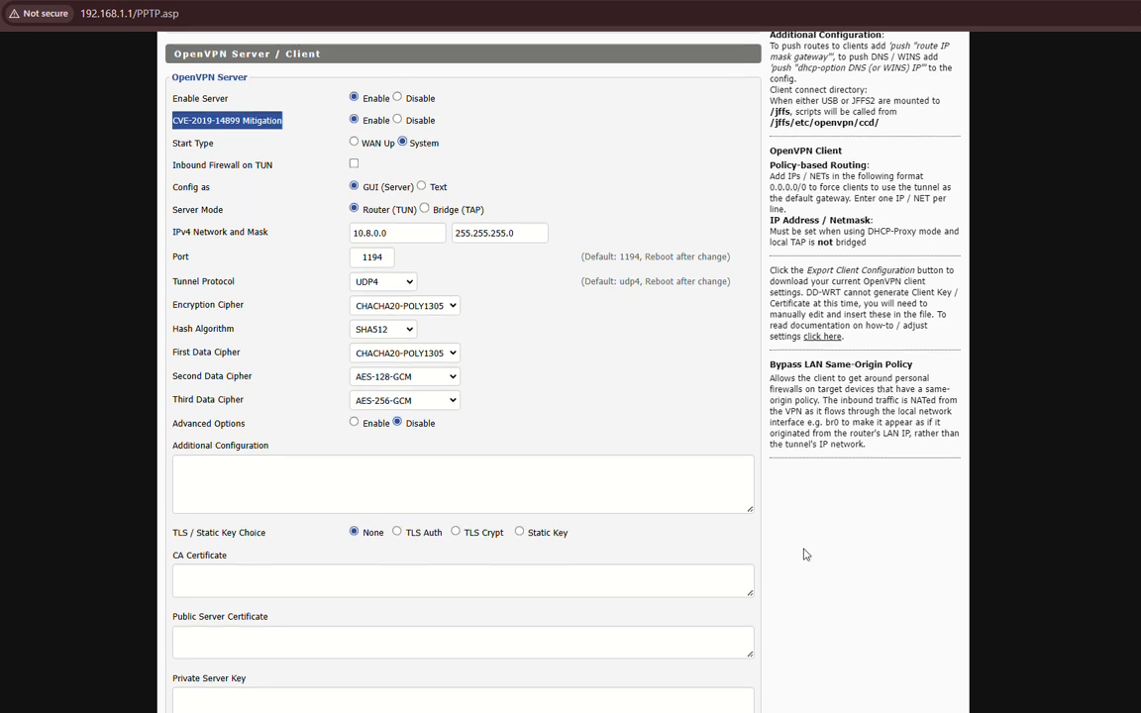
scroll(738, 569, "down", 1)
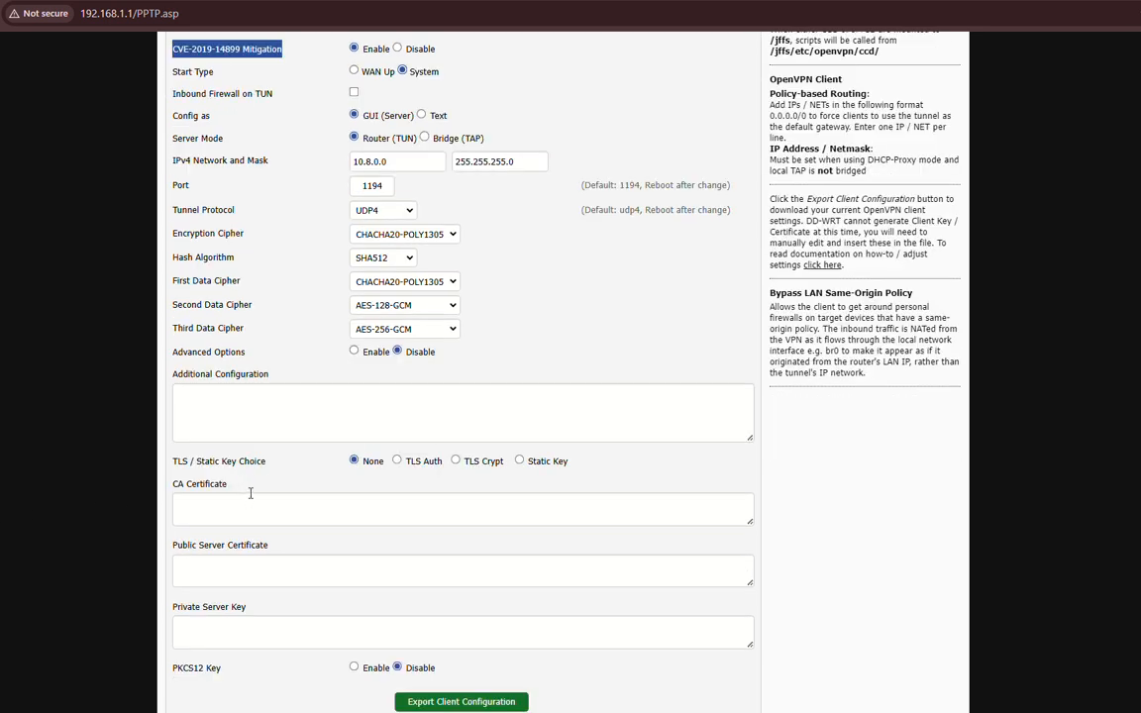
scroll(902, 536, "down", 1)
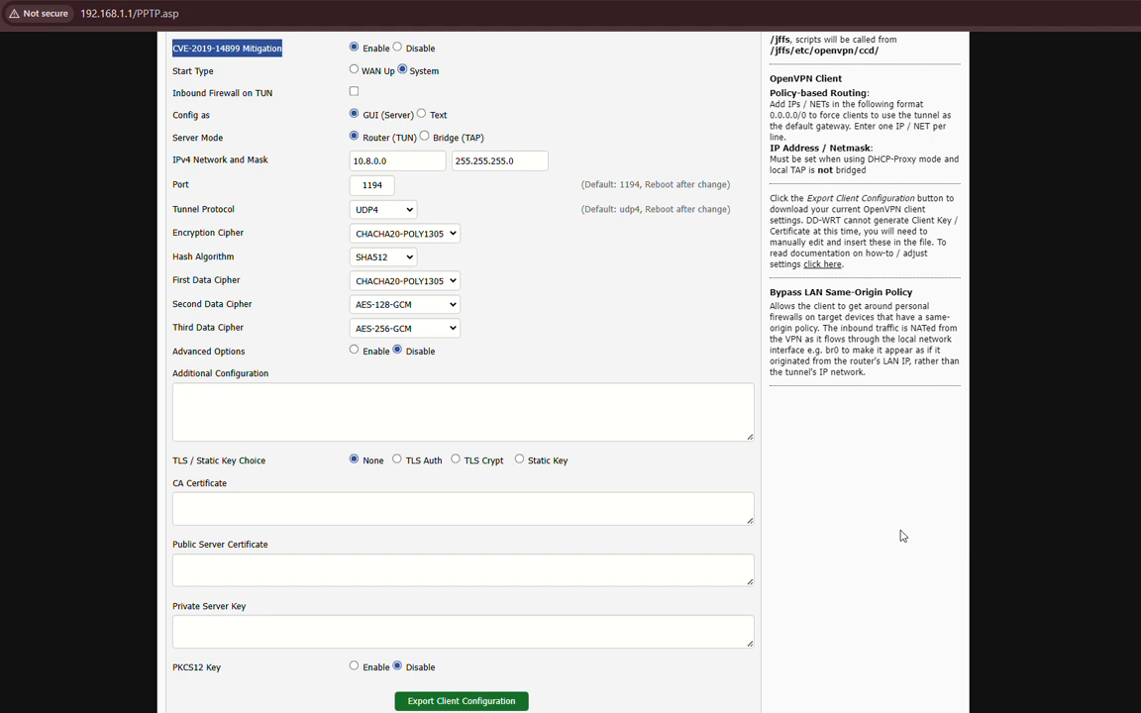
scroll(902, 536, "down", 2)
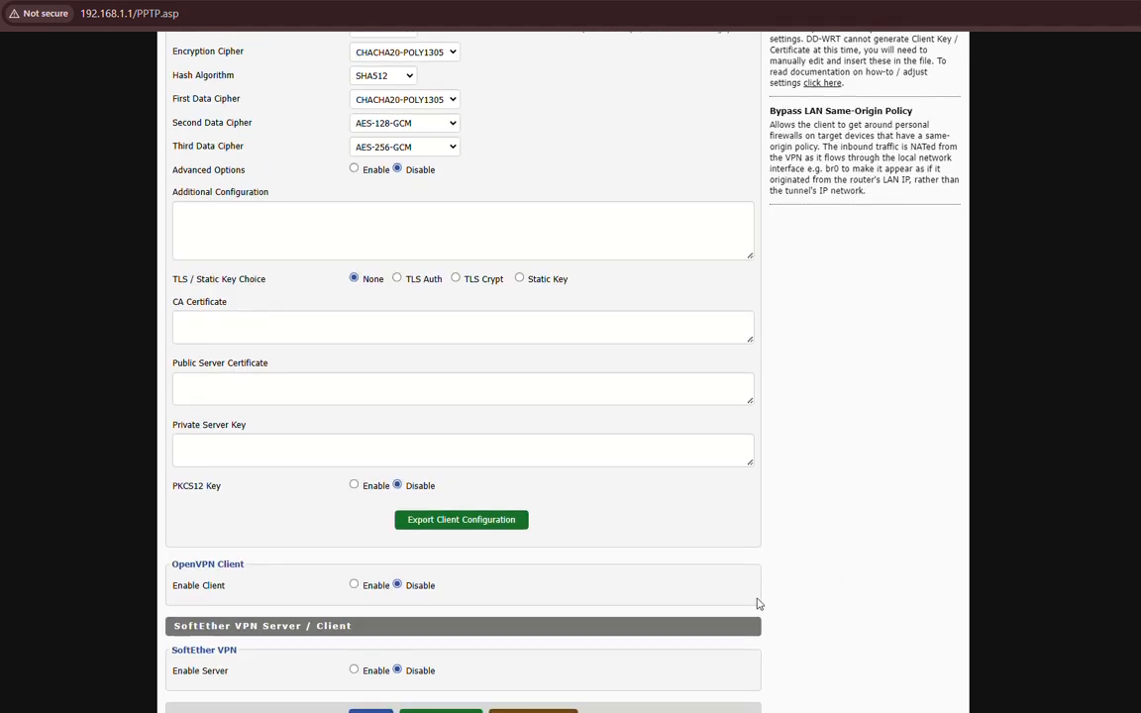
left_click(353, 585)
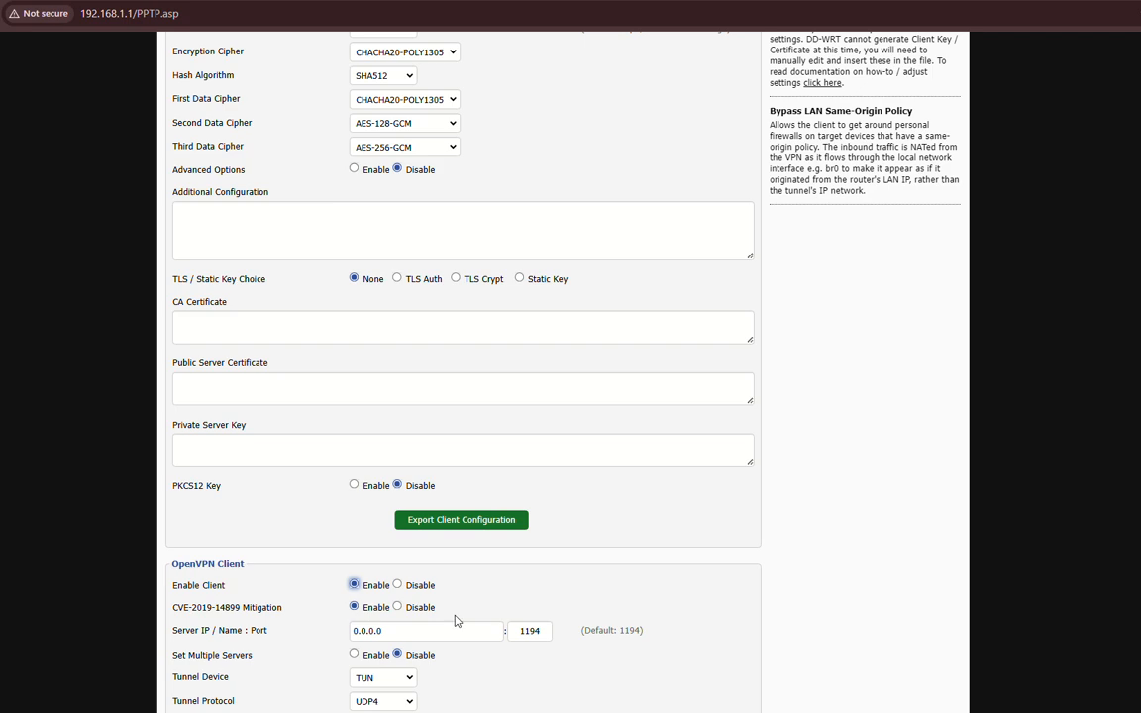
scroll(844, 541, "up", 5)
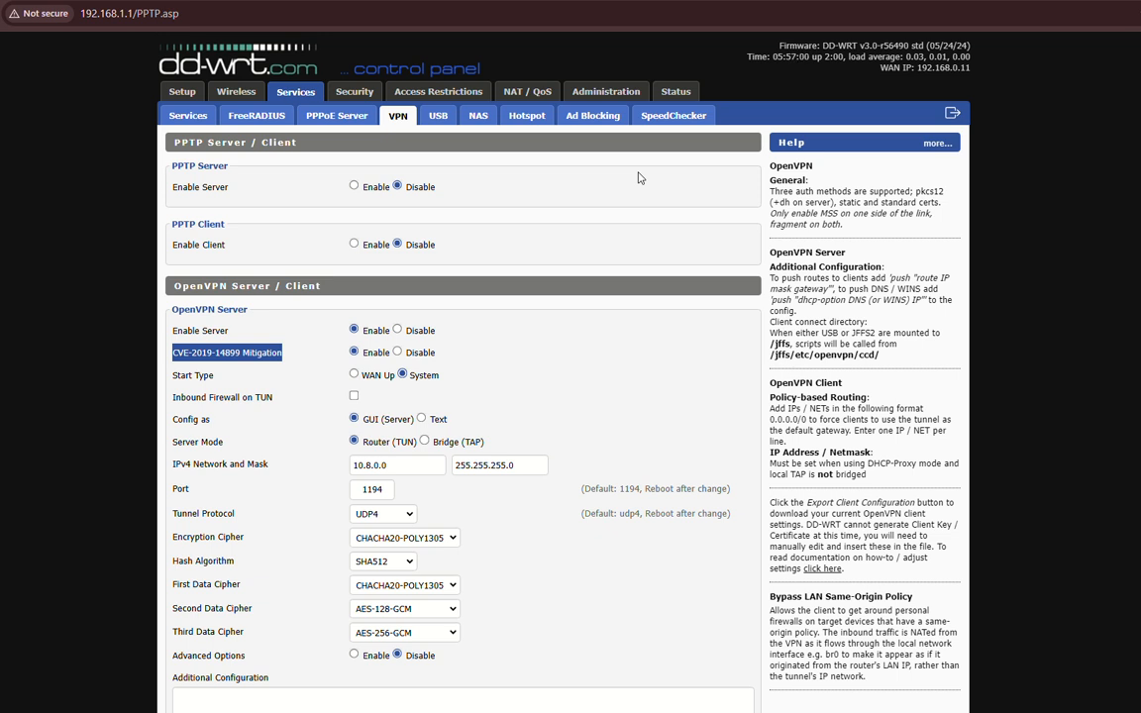
Review the NAS page under Services, enabling the Samba server briefly to view its settings and setting it back to Disable.
left_click(479, 116)
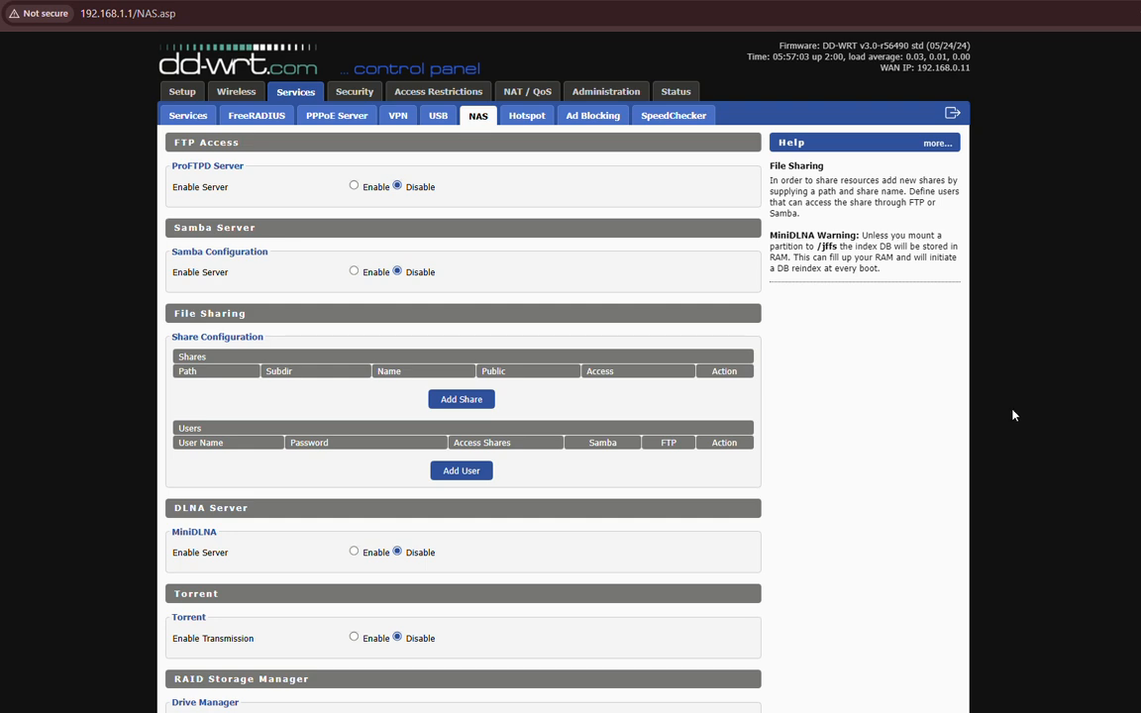
scroll(1010, 368, "down", 3)
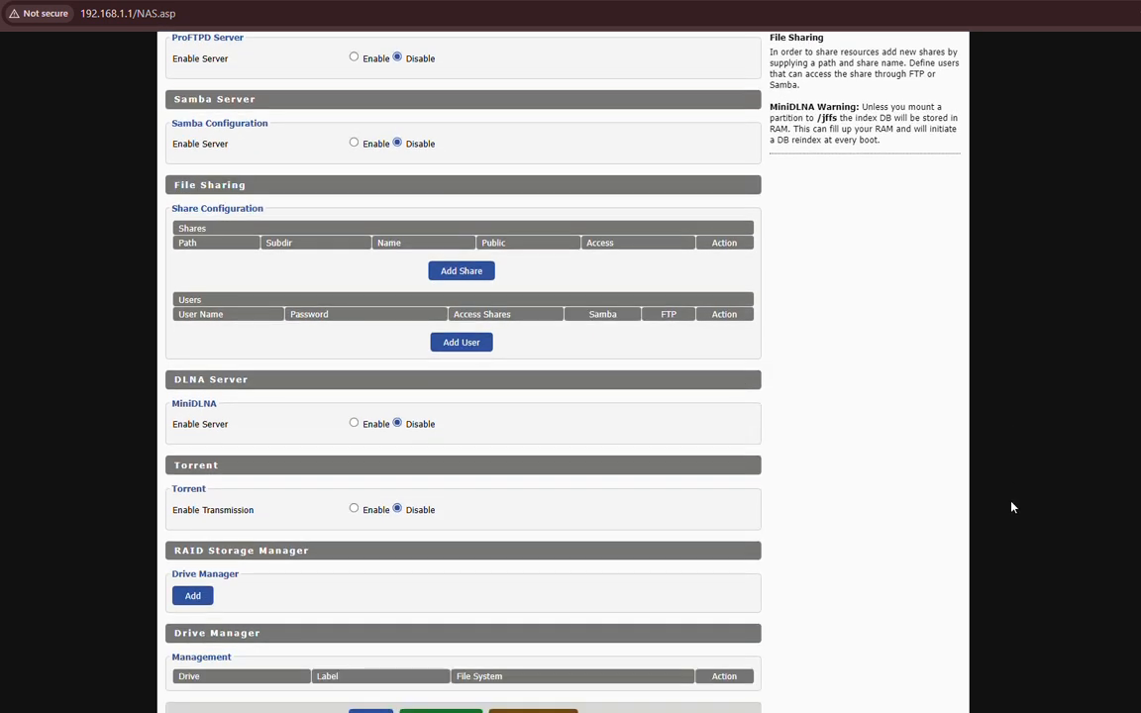
scroll(1011, 505, "up", 3)
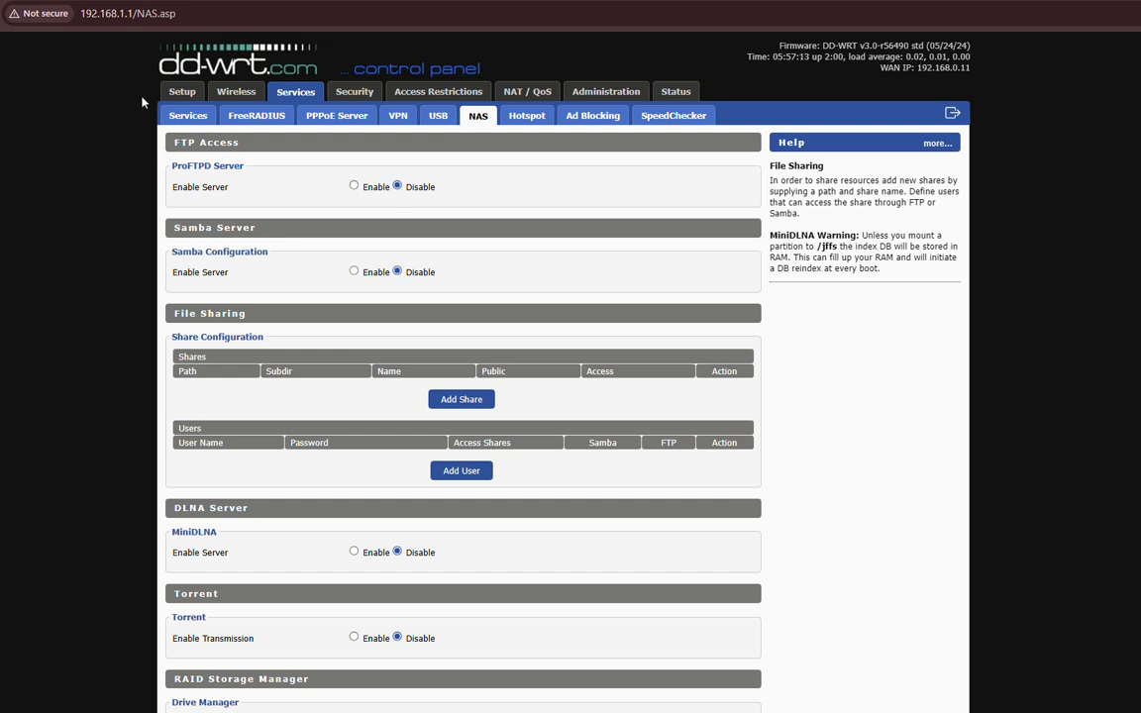
left_click(354, 271)
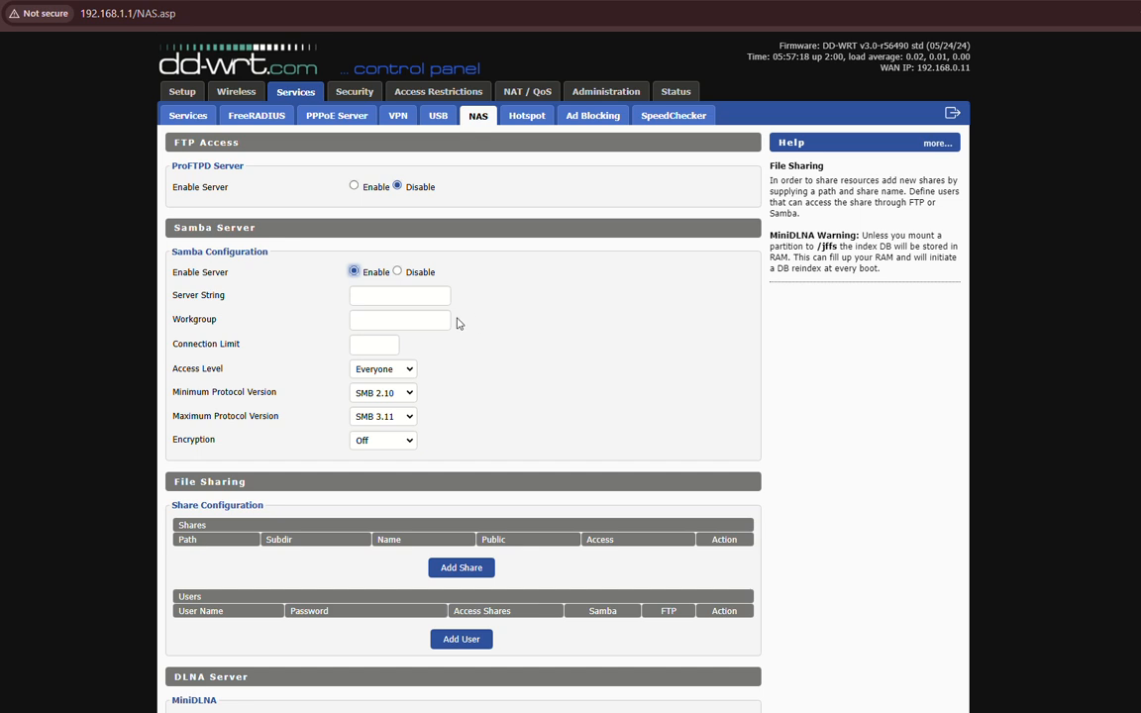
left_click(398, 272)
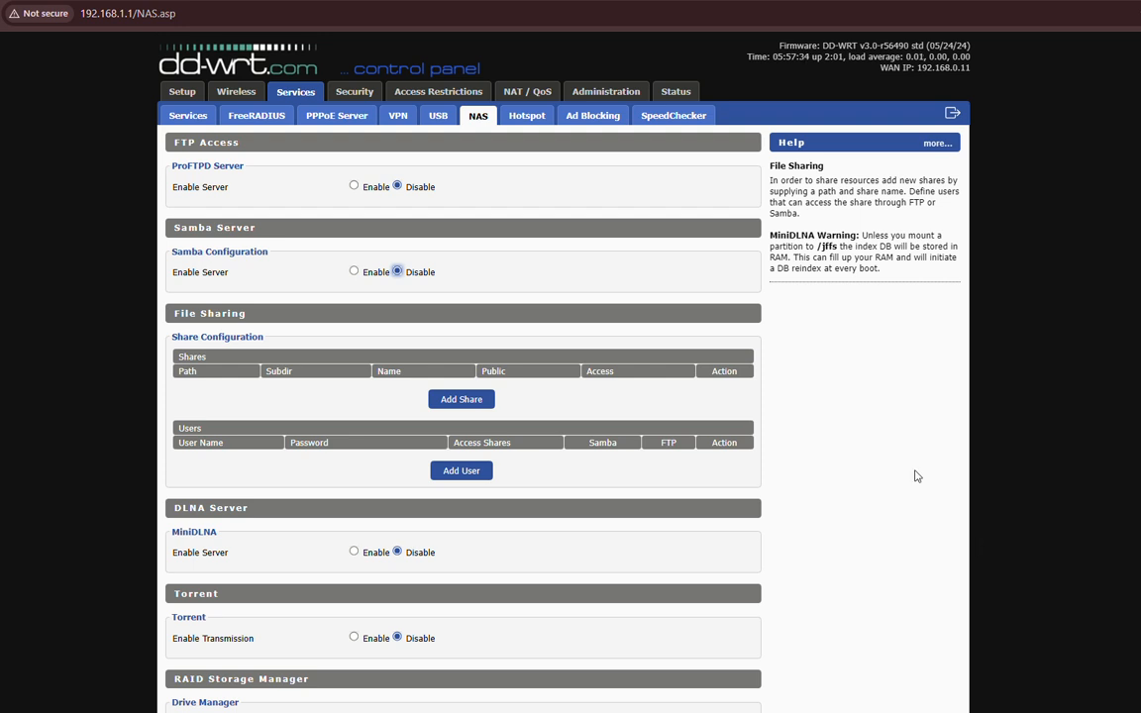
View the Ad Blocking page with its Privoxy option and the SpeedChecker page under Services.
left_click(599, 117)
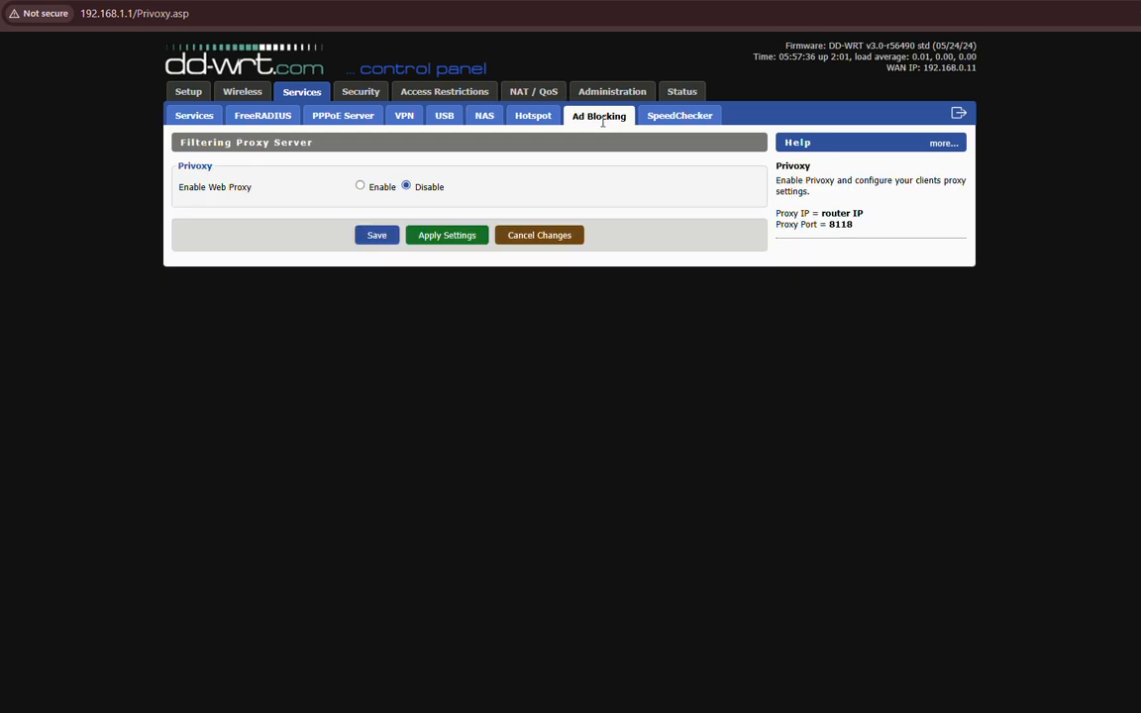
left_click(665, 117)
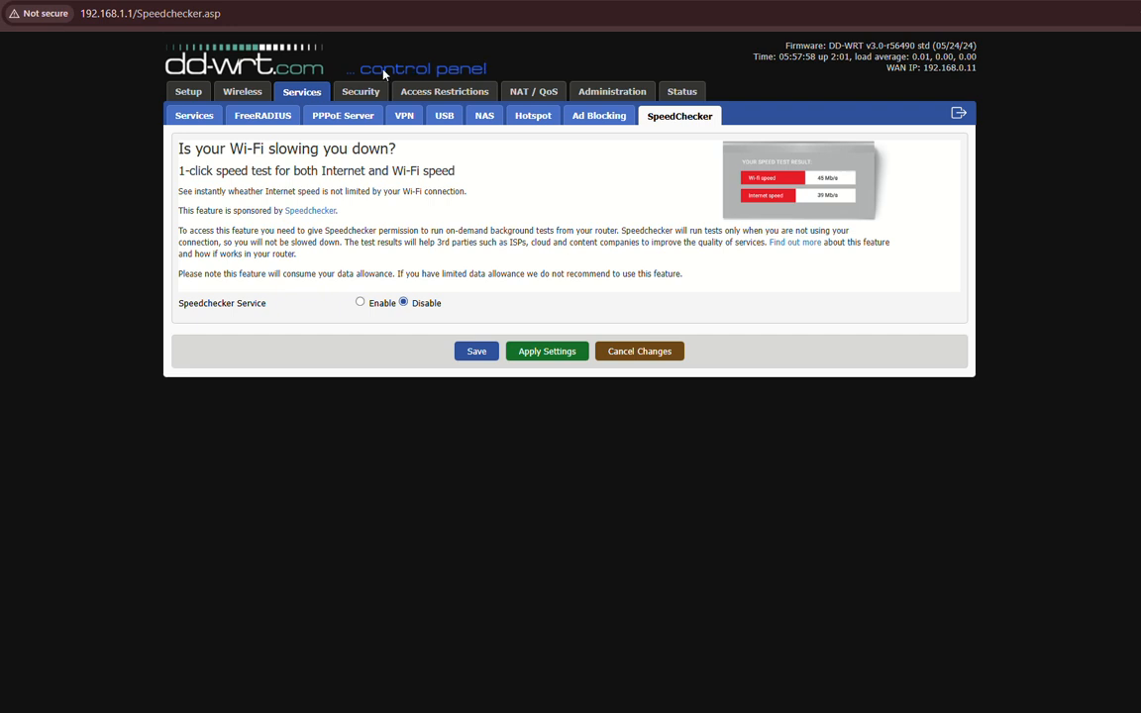
Examine the Security firewall settings, including filters, WAN request blocking and logging, and view the VPN Passthrough page.
left_click(364, 91)
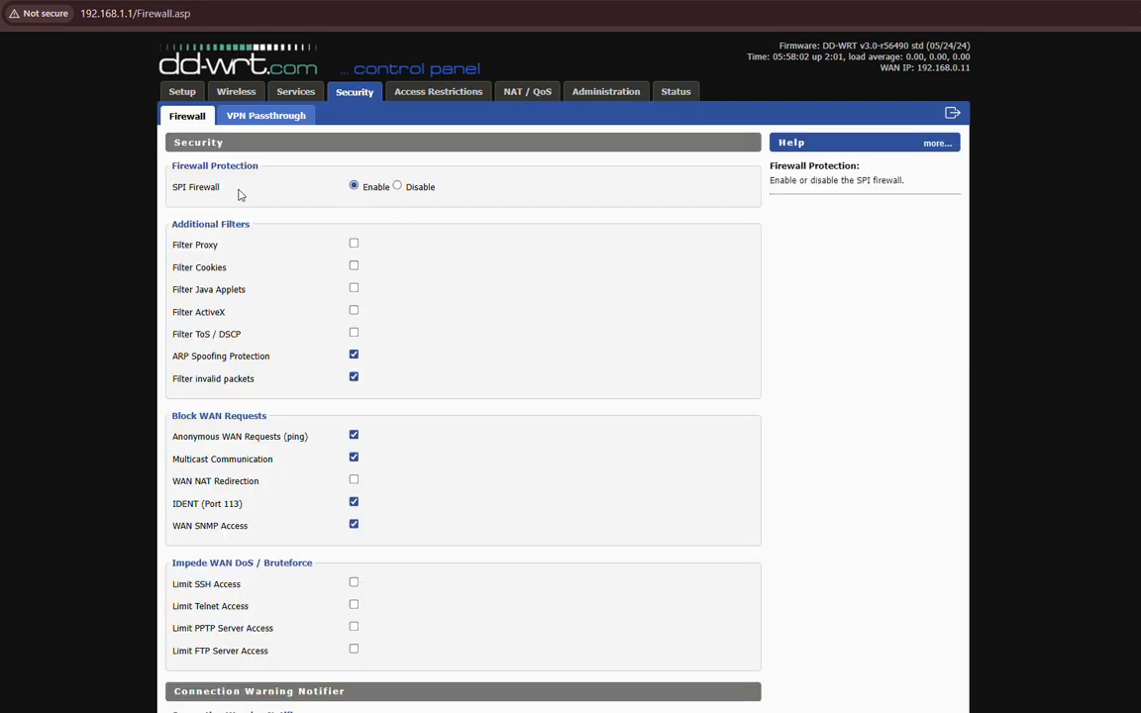
scroll(683, 328, "down", 1)
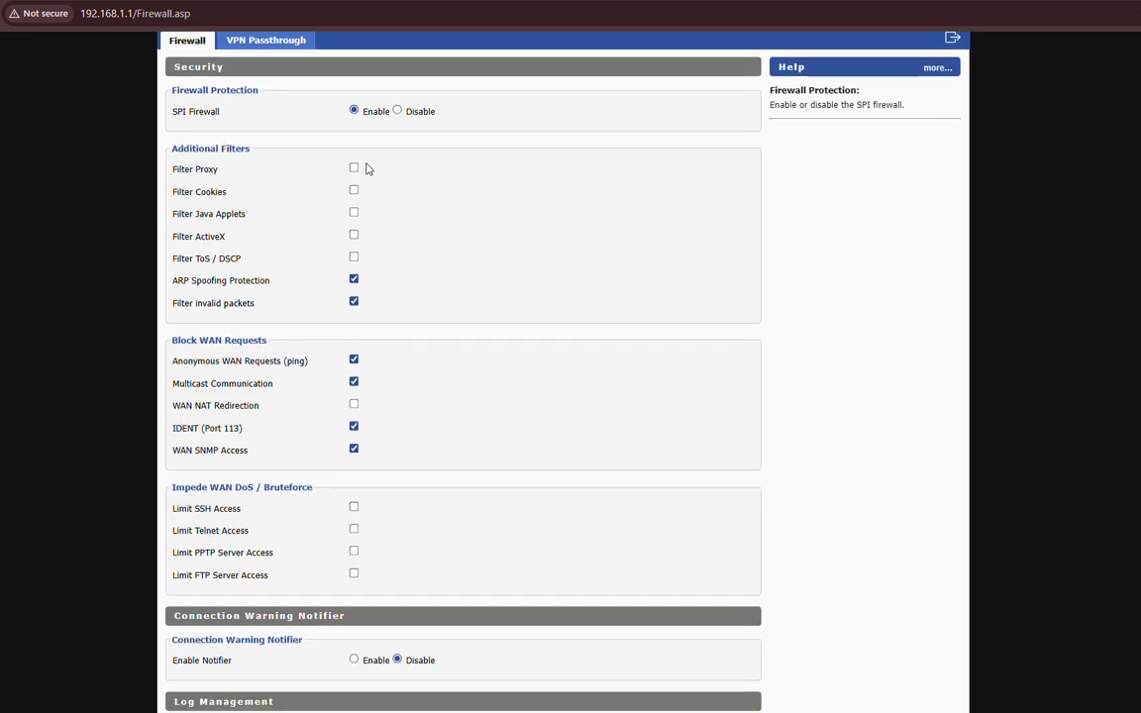
scroll(839, 323, "down", 1)
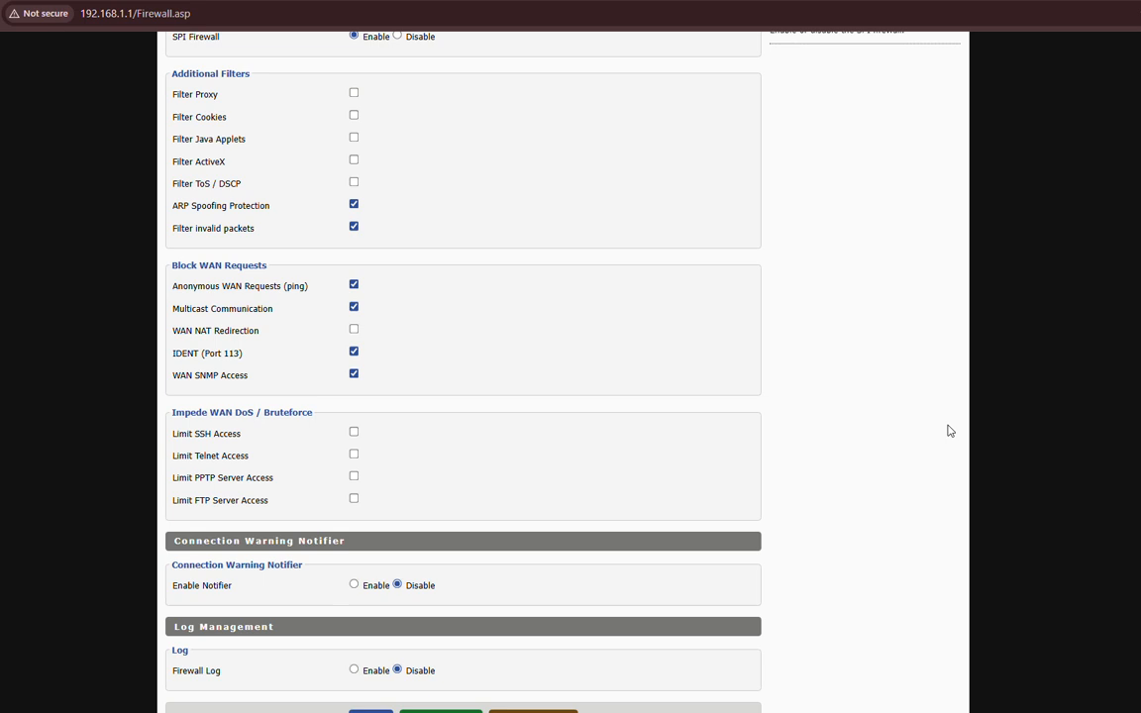
scroll(573, 483, "up", 2)
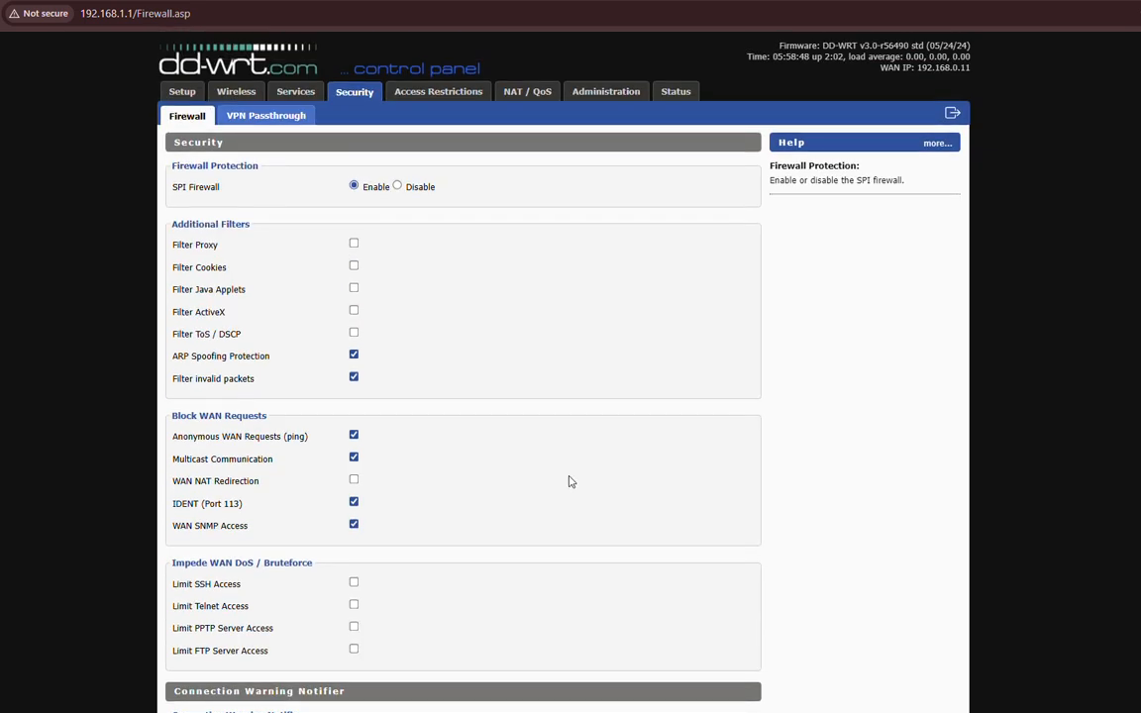
left_click(276, 115)
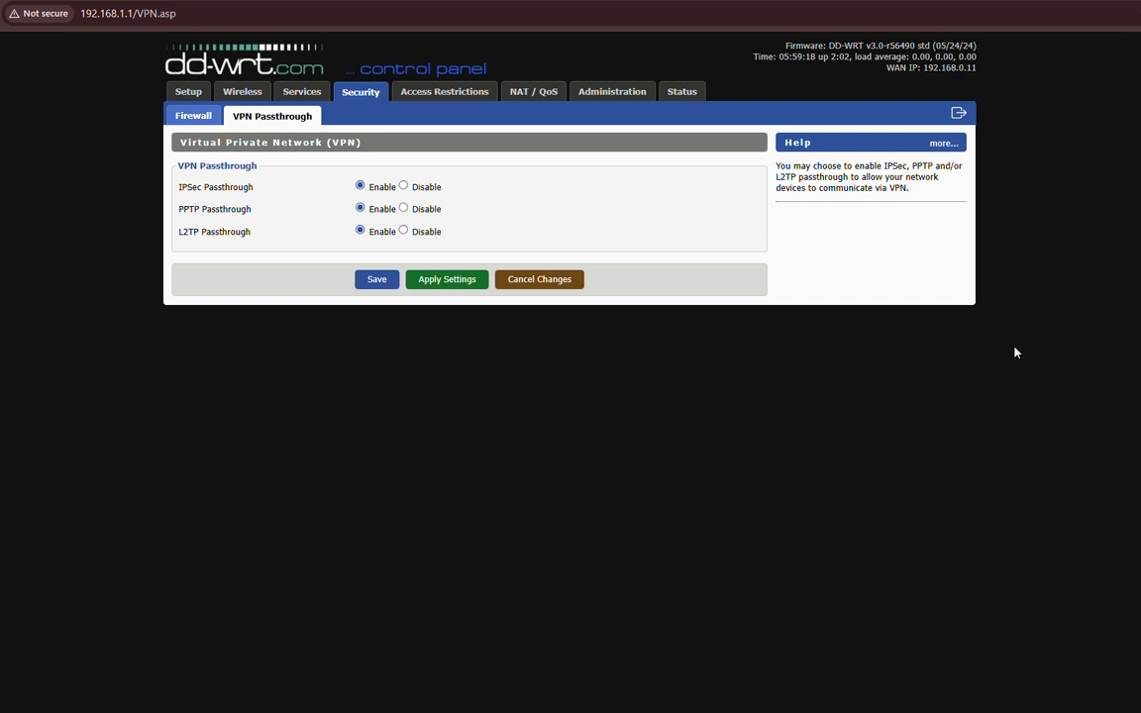
Examine the WAN Access restrictions, including access policy, days, time period, blocked services, and website blocking by URL and keyword.
left_click(434, 93)
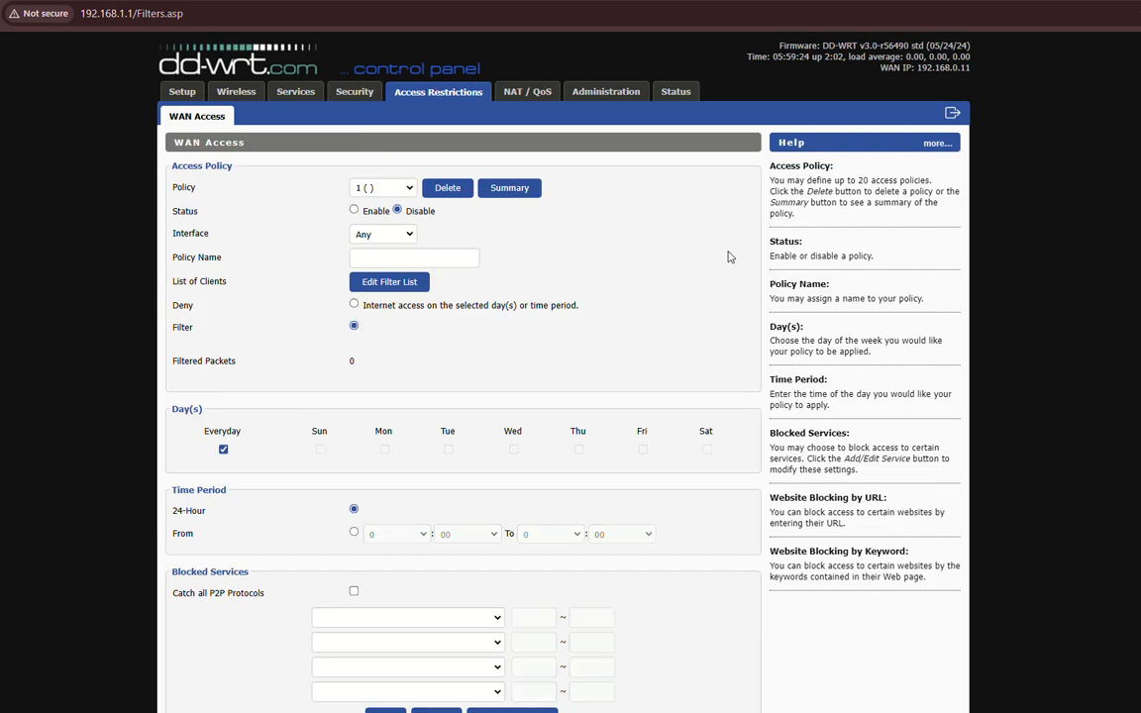
scroll(693, 327, "down", 1)
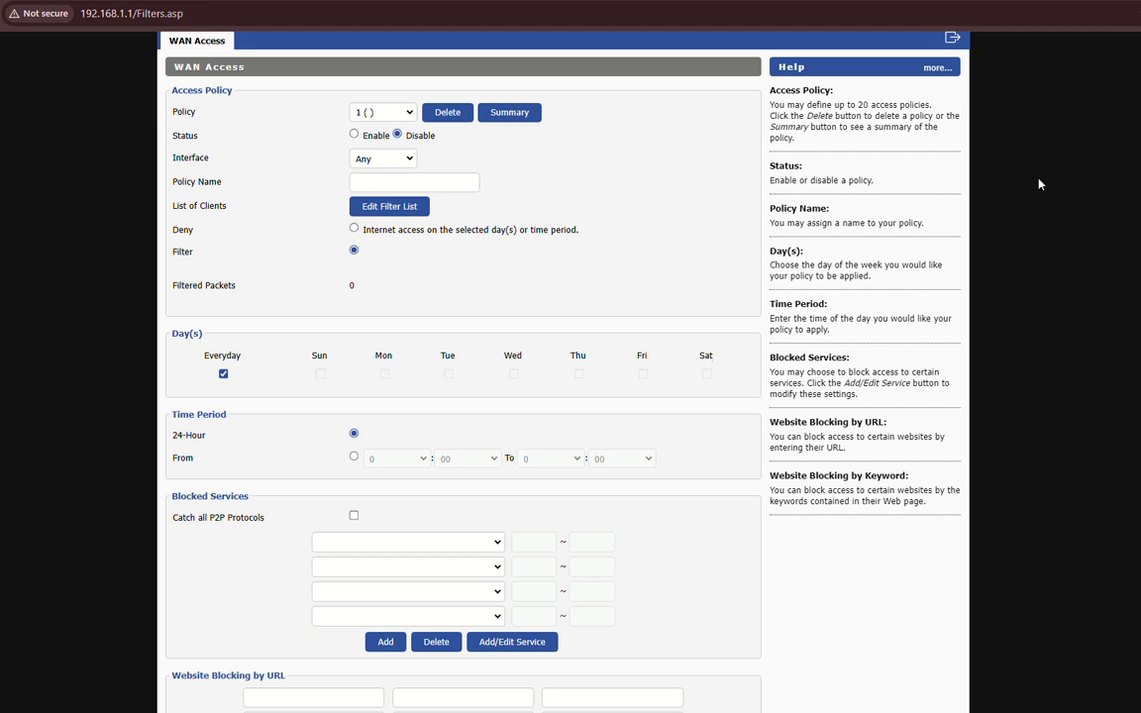
scroll(1042, 208, "down", 1)
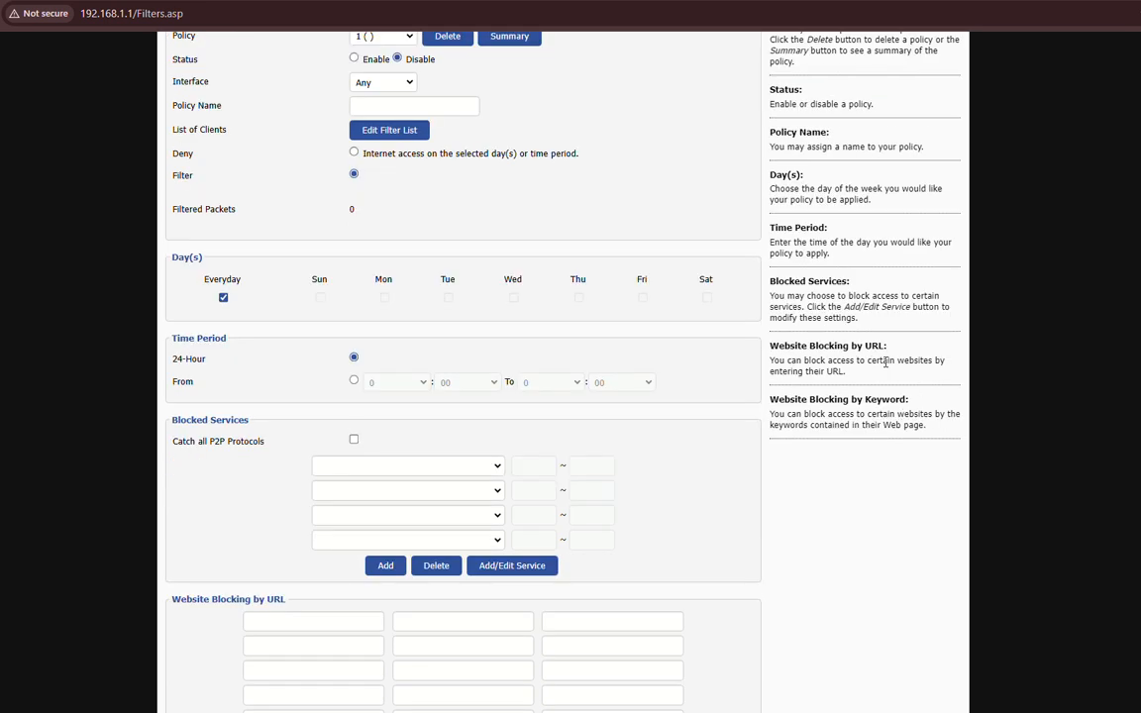
scroll(891, 369, "down", 1)
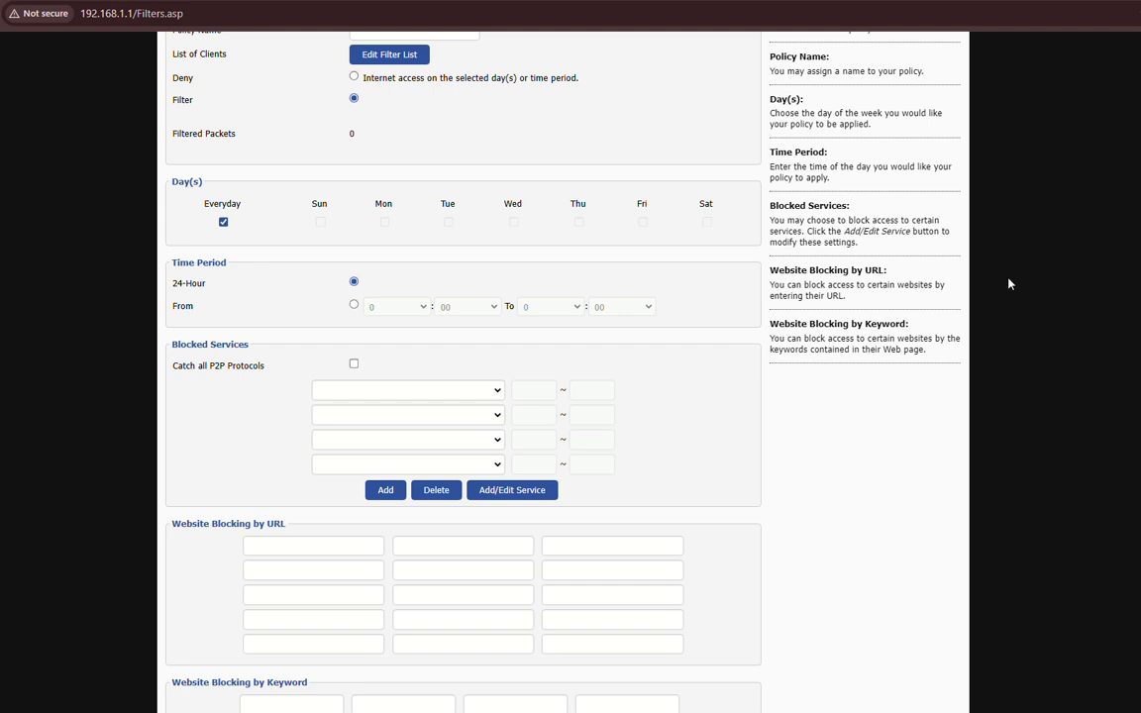
scroll(1018, 295, "down", 2)
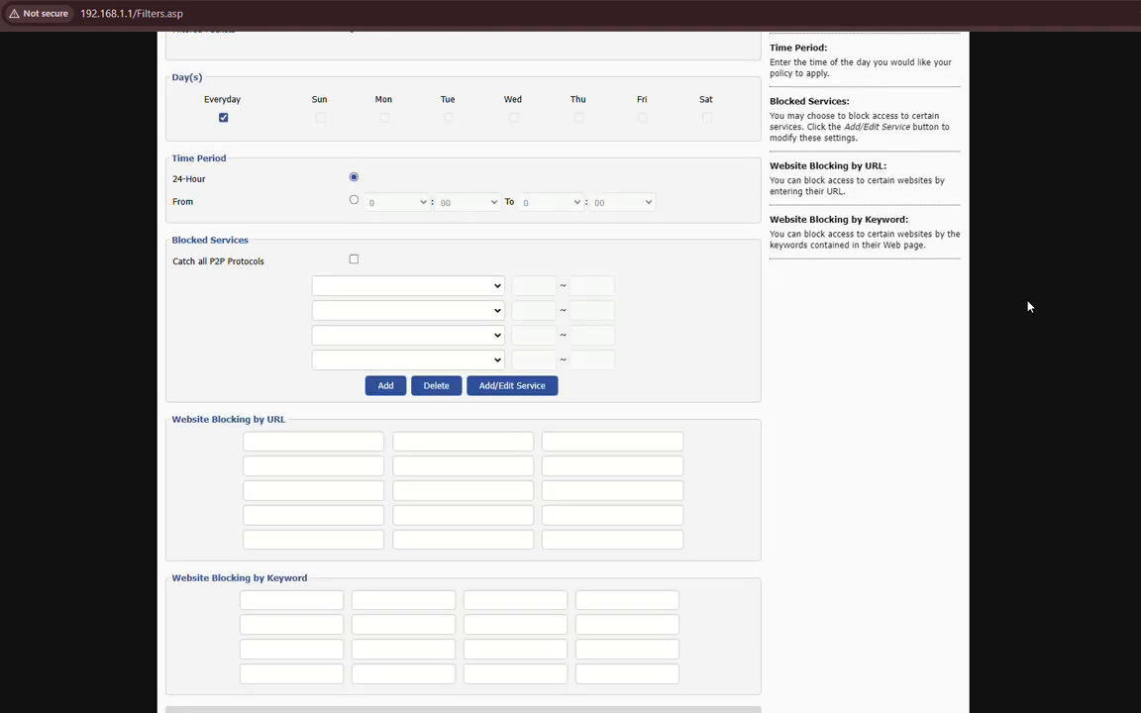
scroll(1028, 307, "up", 6)
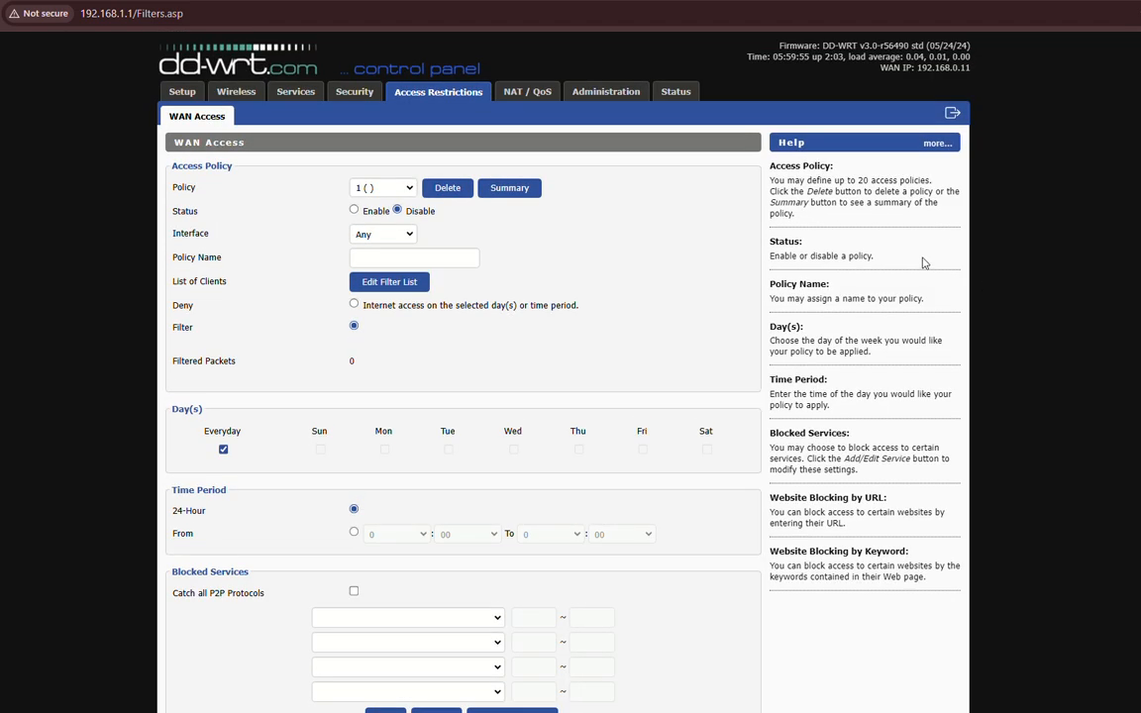
View the NAT / QoS Port Forwarding and DMZ pages, and examine the QoS settings and priority sections.
left_click(543, 93)
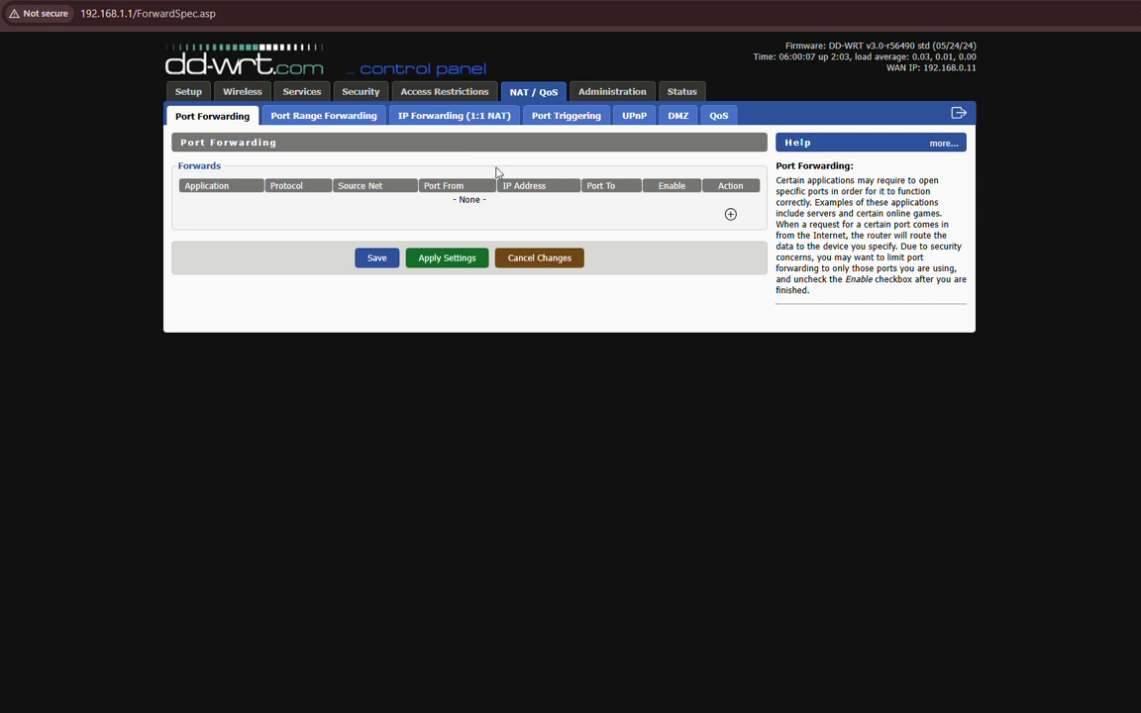
left_click(675, 117)
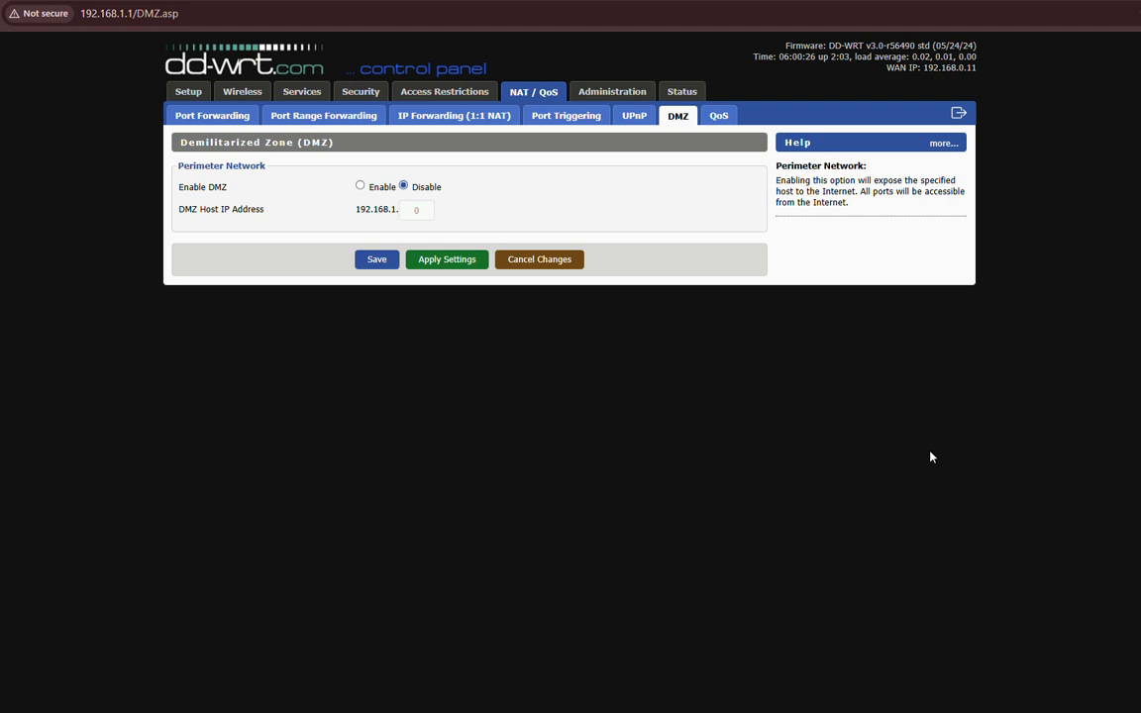
left_click(720, 115)
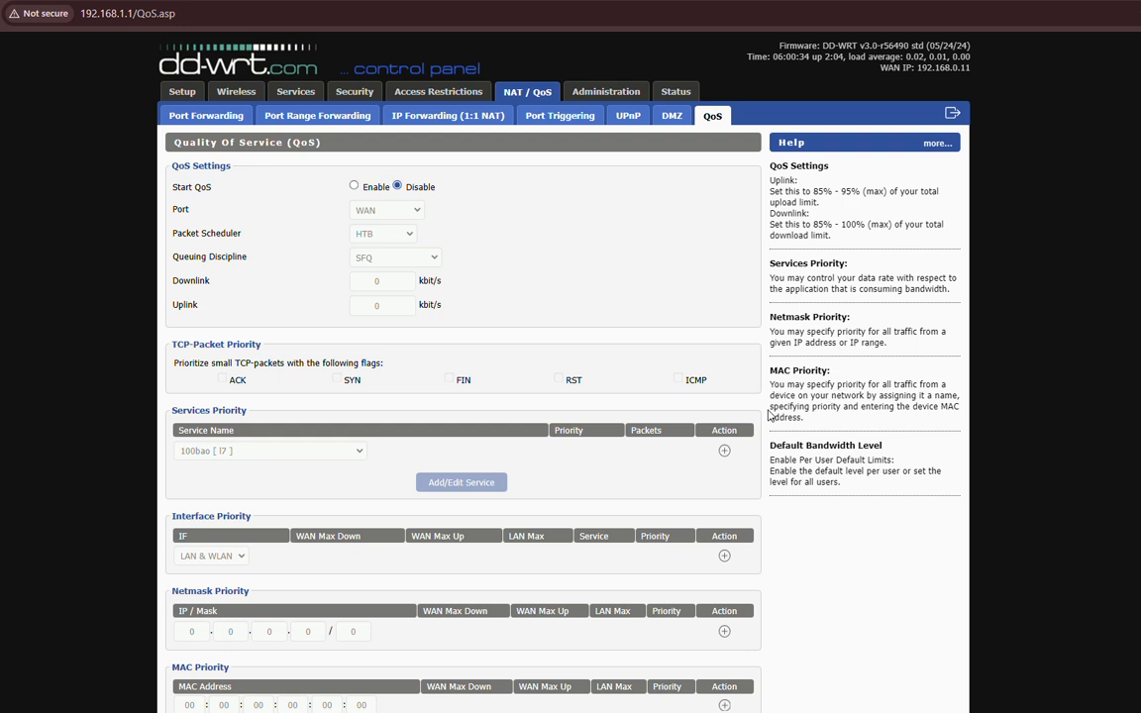
scroll(773, 430, "down", 1)
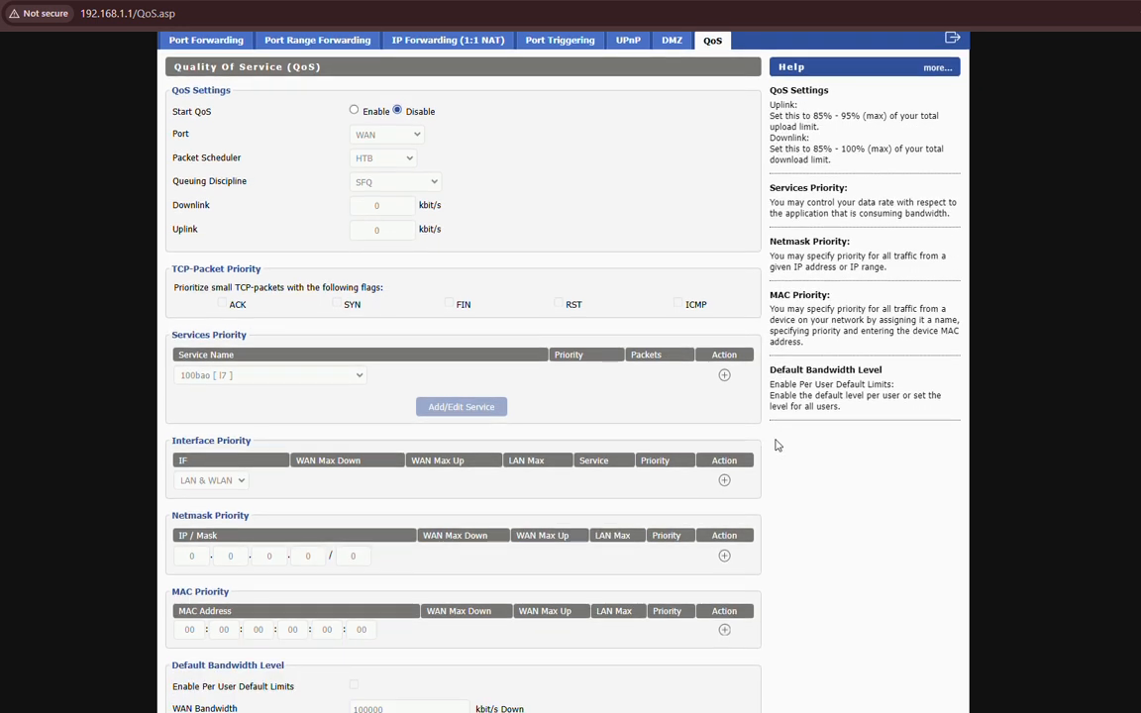
scroll(776, 443, "up", 1)
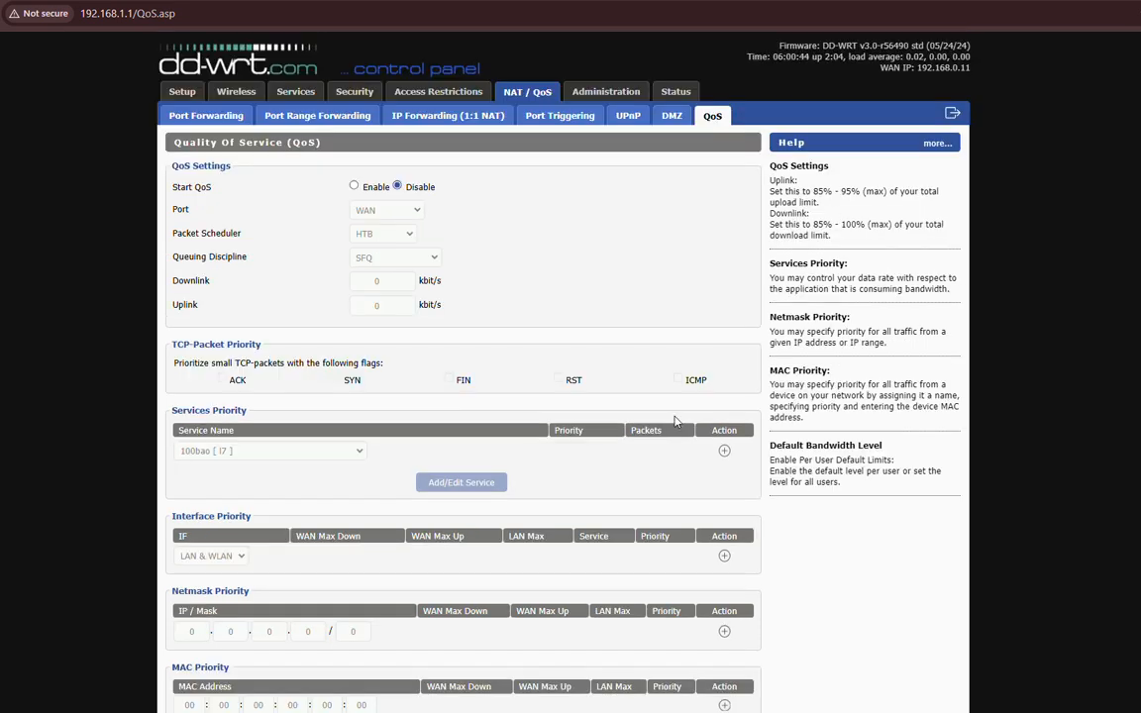
Examine the Administration Management settings, including login credentials, web and remote access, cron, network stack tuning, overclocking and web UI styles.
left_click(605, 91)
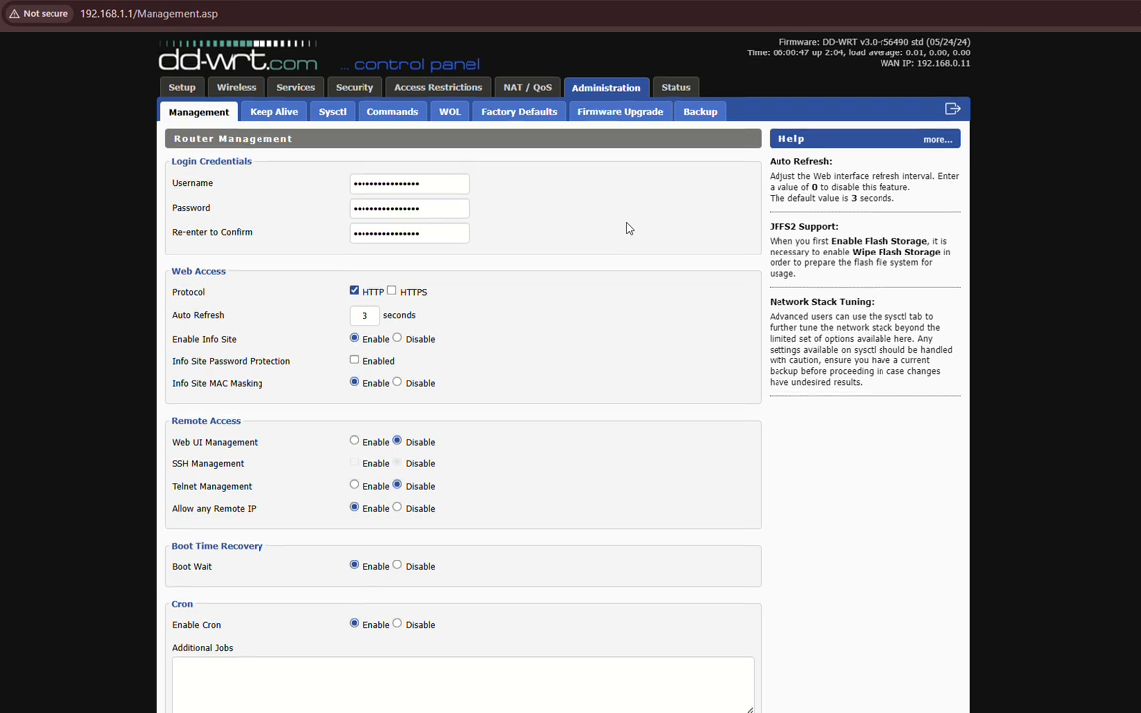
scroll(626, 228, "down", 1)
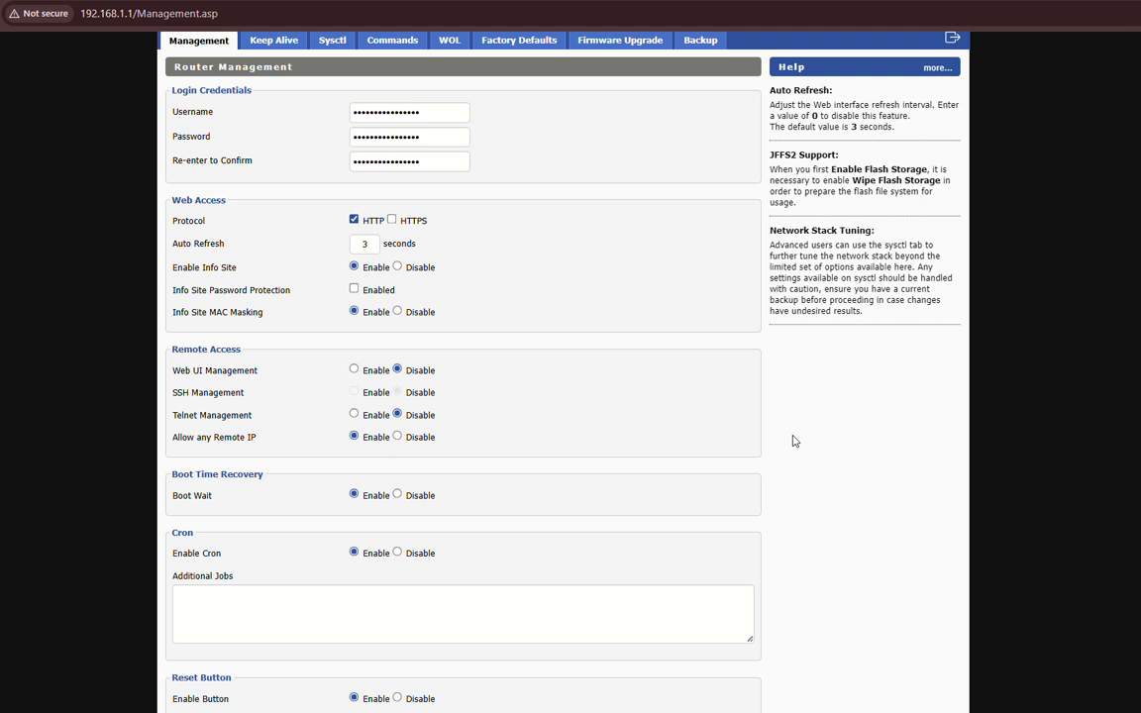
scroll(792, 441, "down", 3)
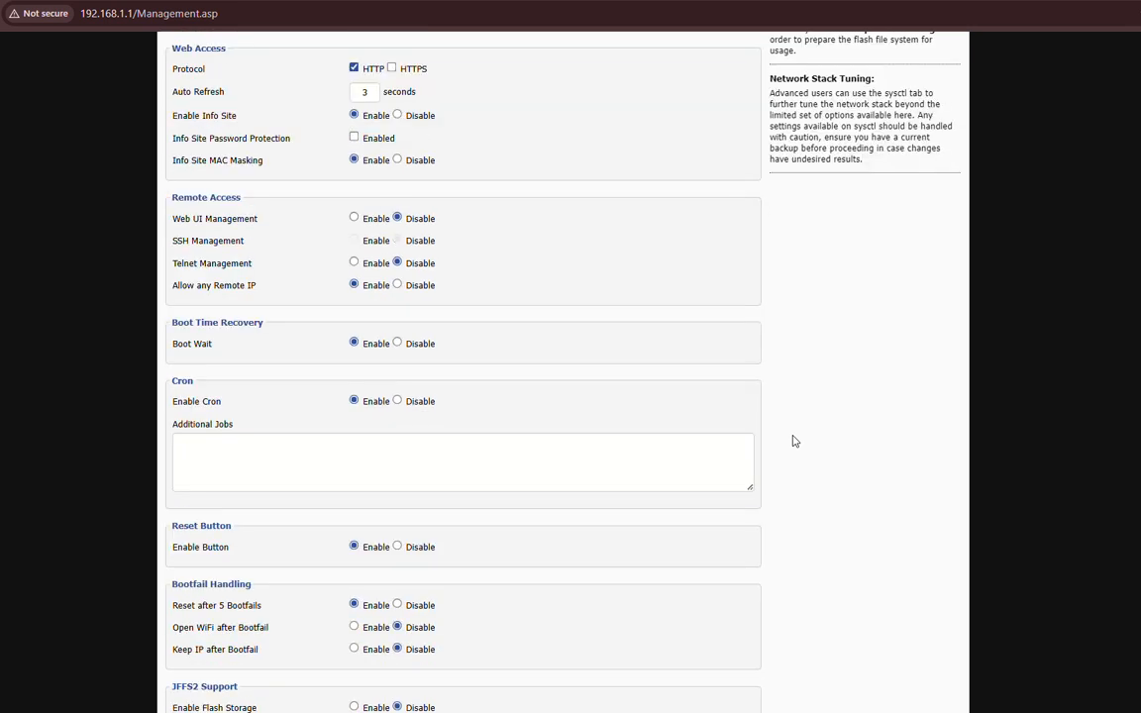
scroll(792, 440, "down", 5)
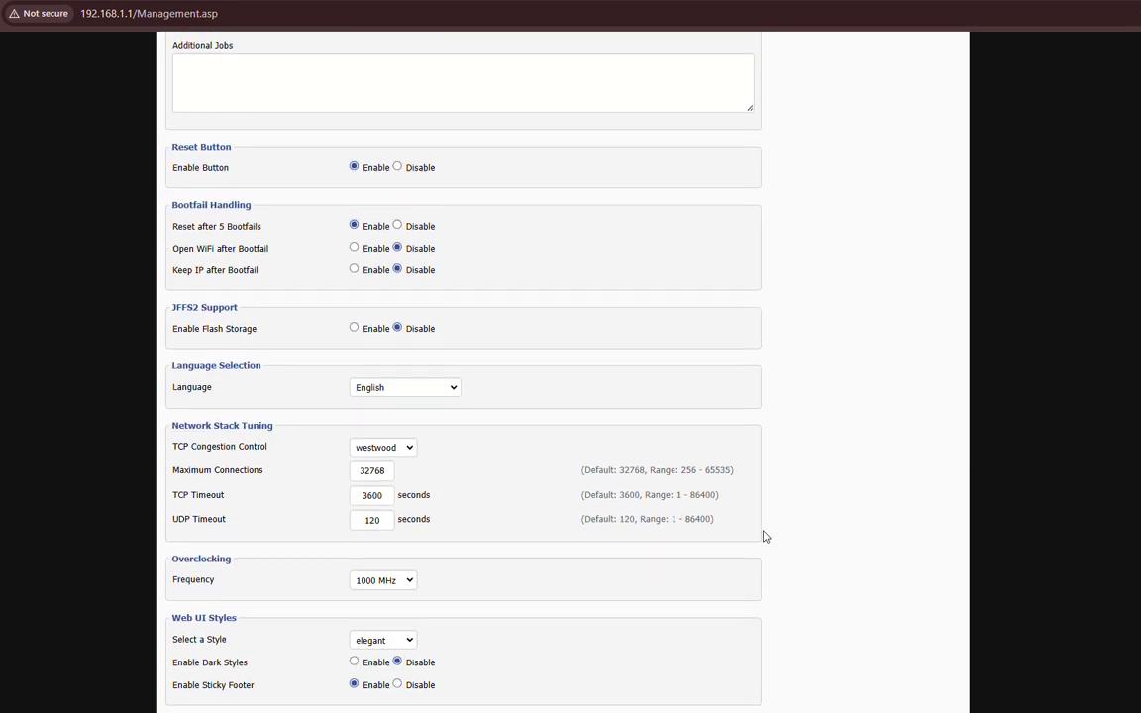
scroll(764, 536, "down", 2)
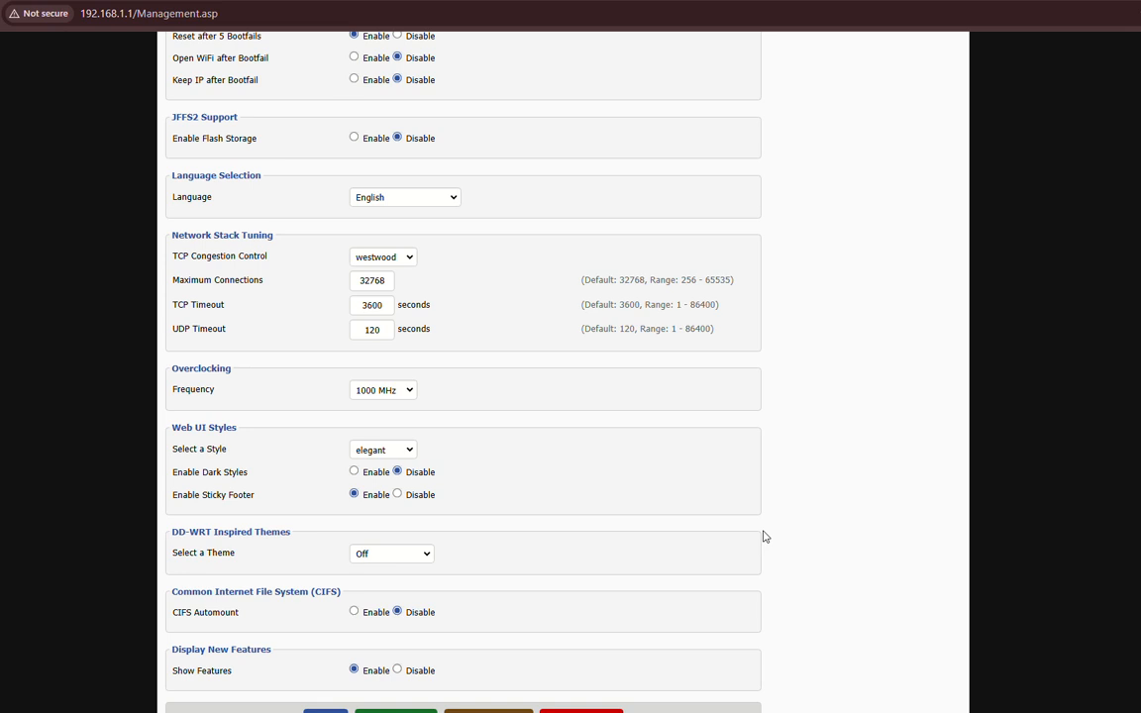
scroll(763, 536, "up", 10)
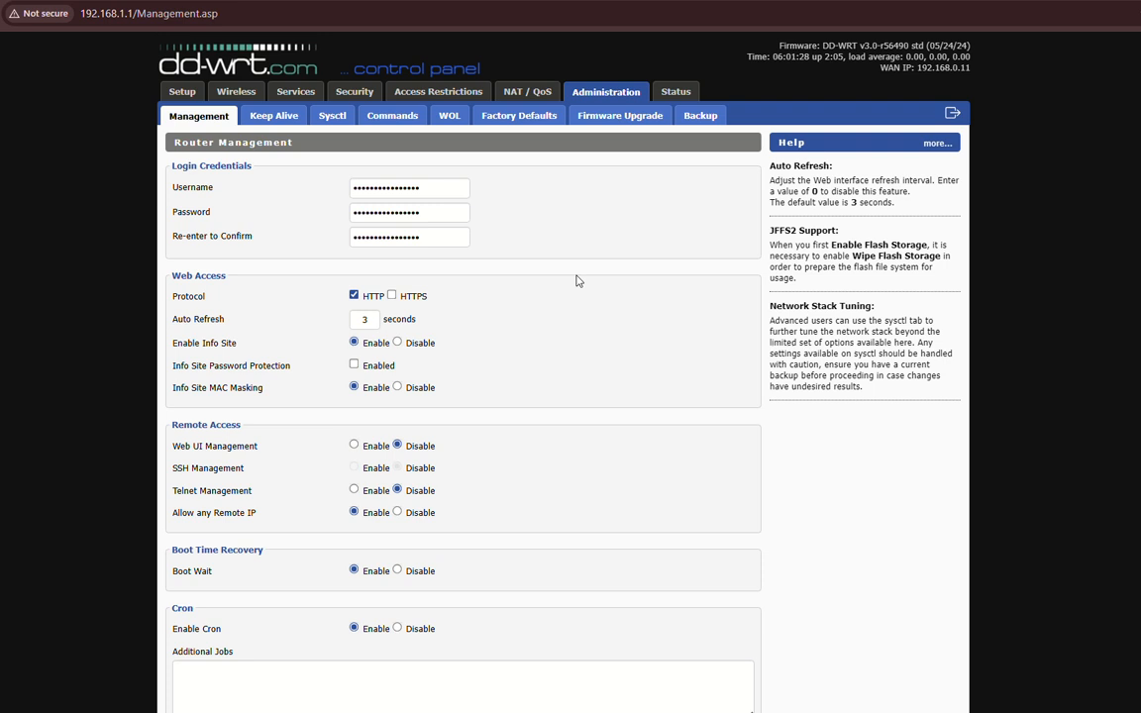
View the Keep Alive page with its watchdog and scheduled reboot options, and look through the Sysctl configuration parameters.
left_click(280, 116)
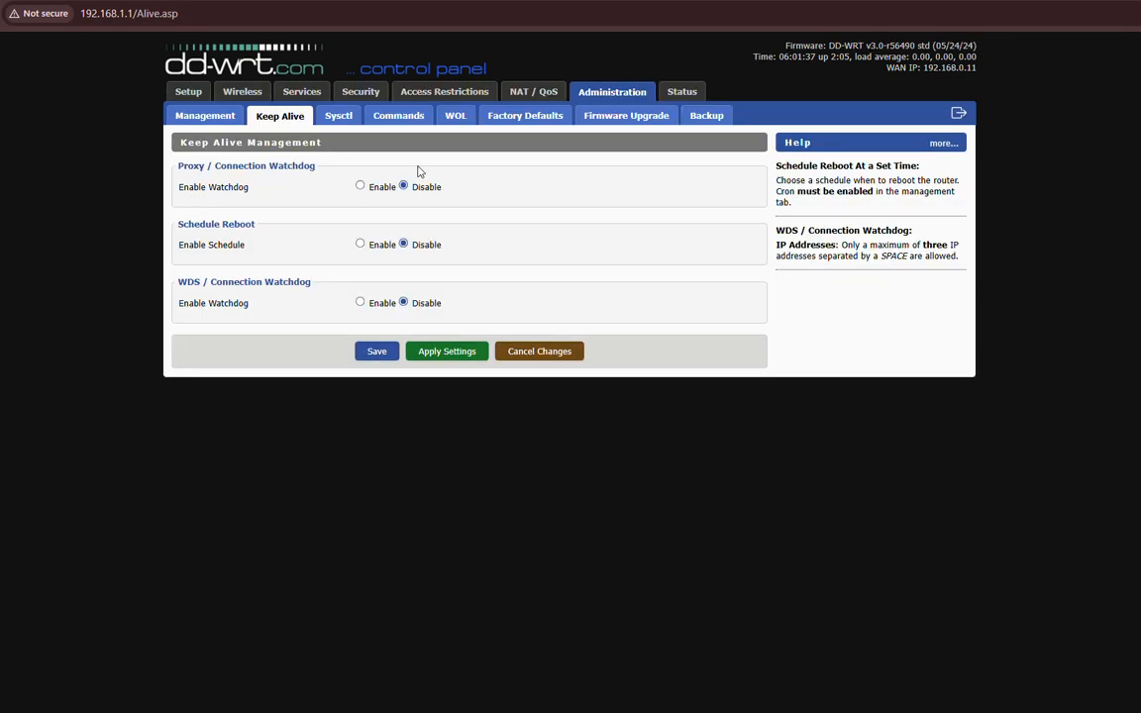
left_click(359, 119)
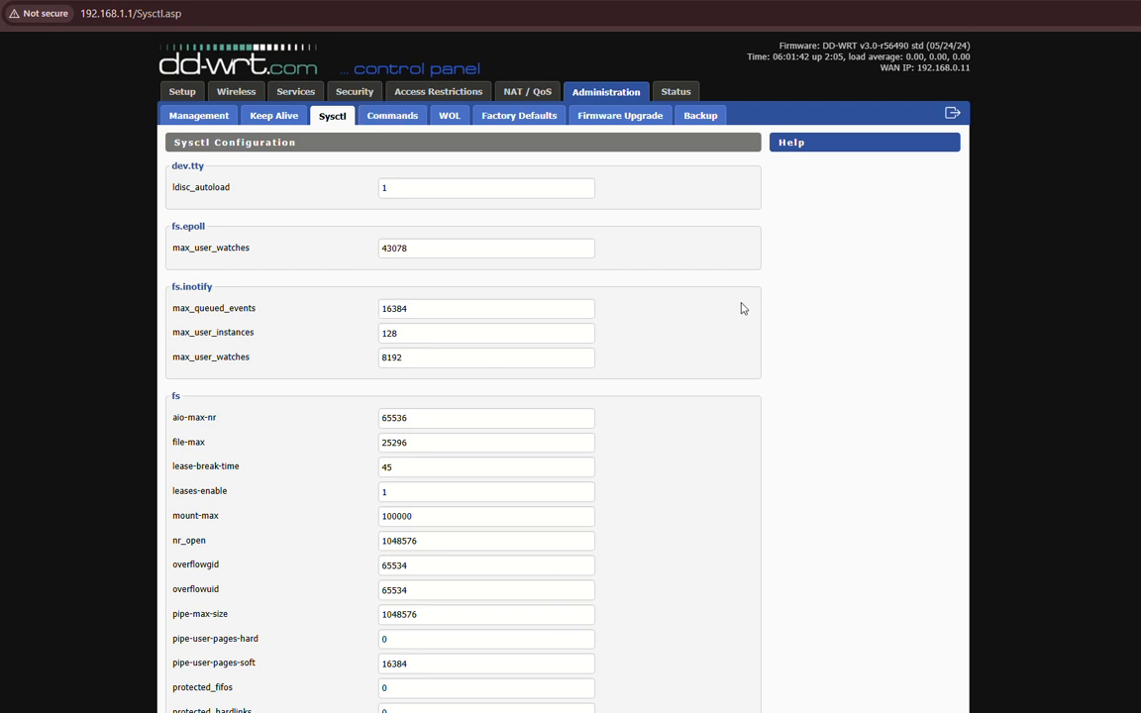
scroll(744, 317, "down", 3)
scroll(751, 324, "up", 3)
View the Firmware Upgrade page with its reset and firmware file options, and the Backup page for saving and restoring the configuration.
left_click(651, 116)
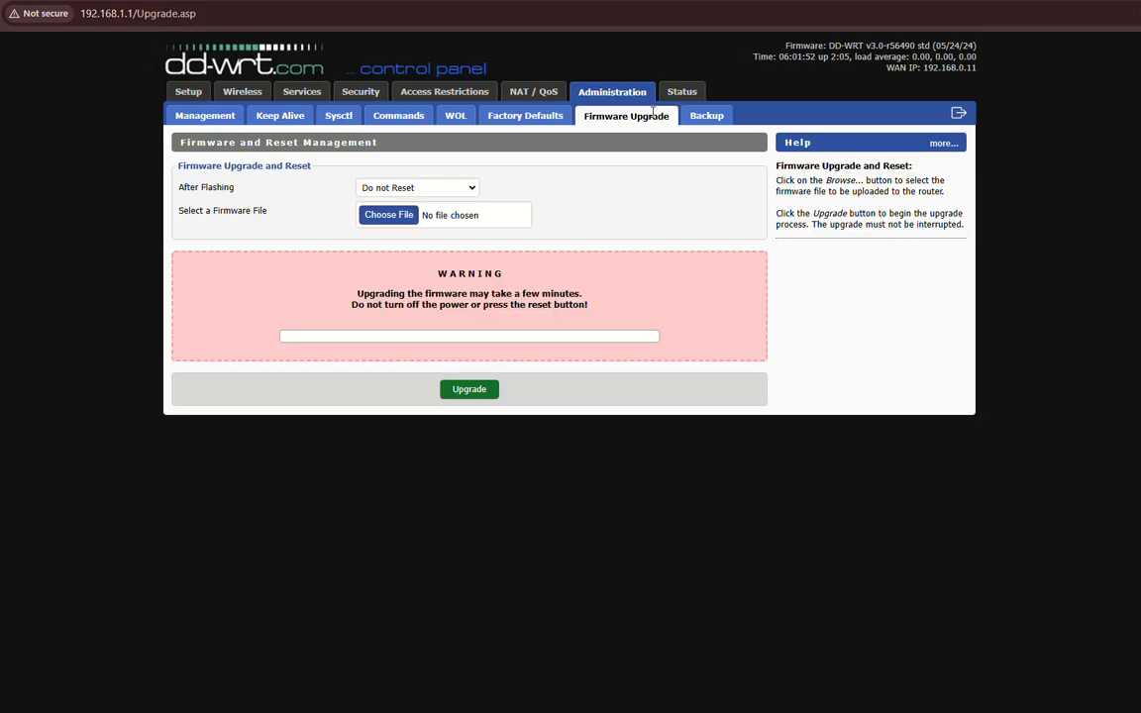
left_click(711, 116)
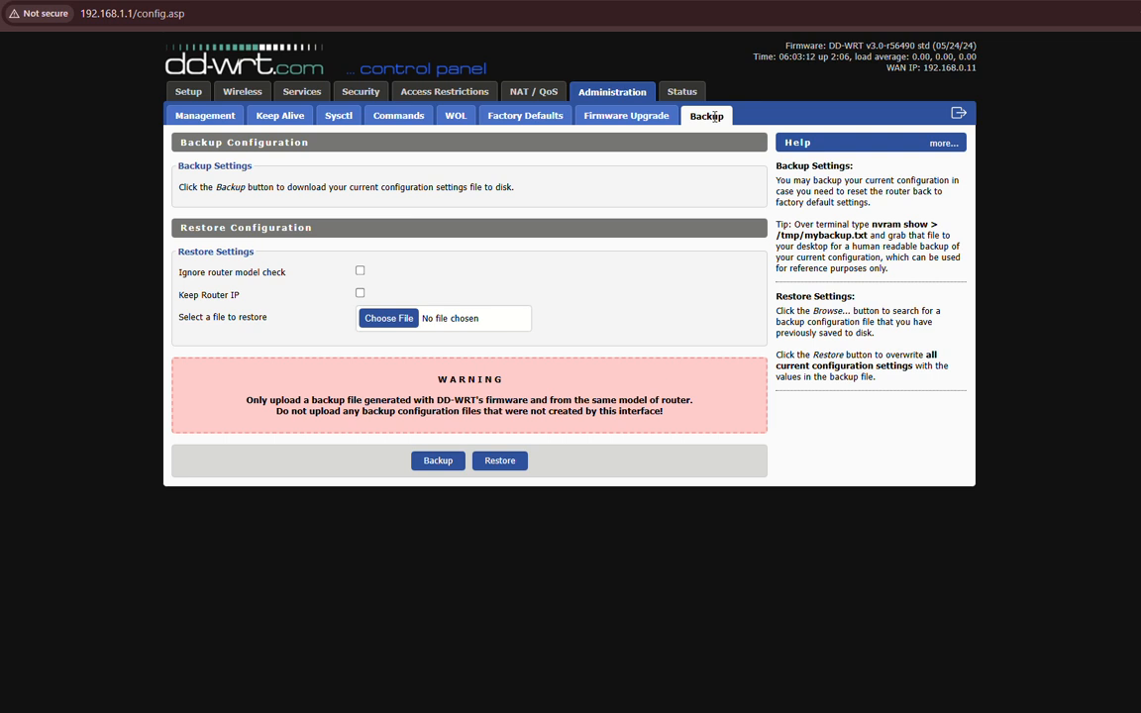
Examine the router status information, including router model, system details, sensors, memory, NVRAM usage and network connections.
left_click(690, 95)
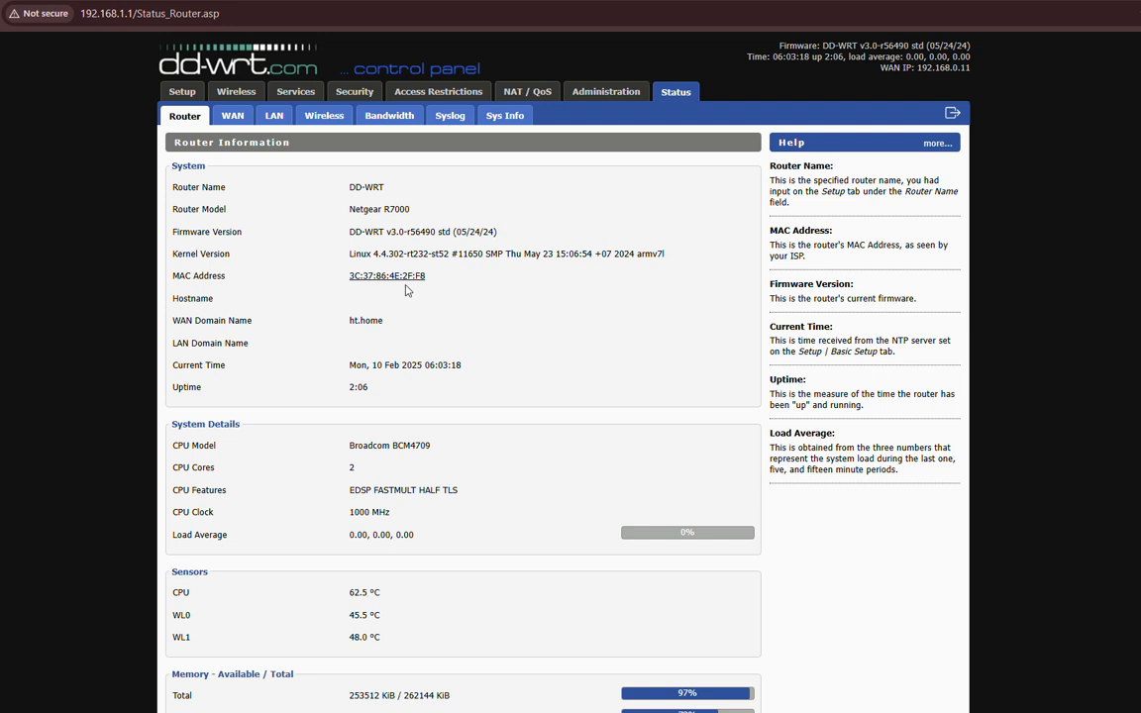
left_click_drag(351, 208, 412, 210)
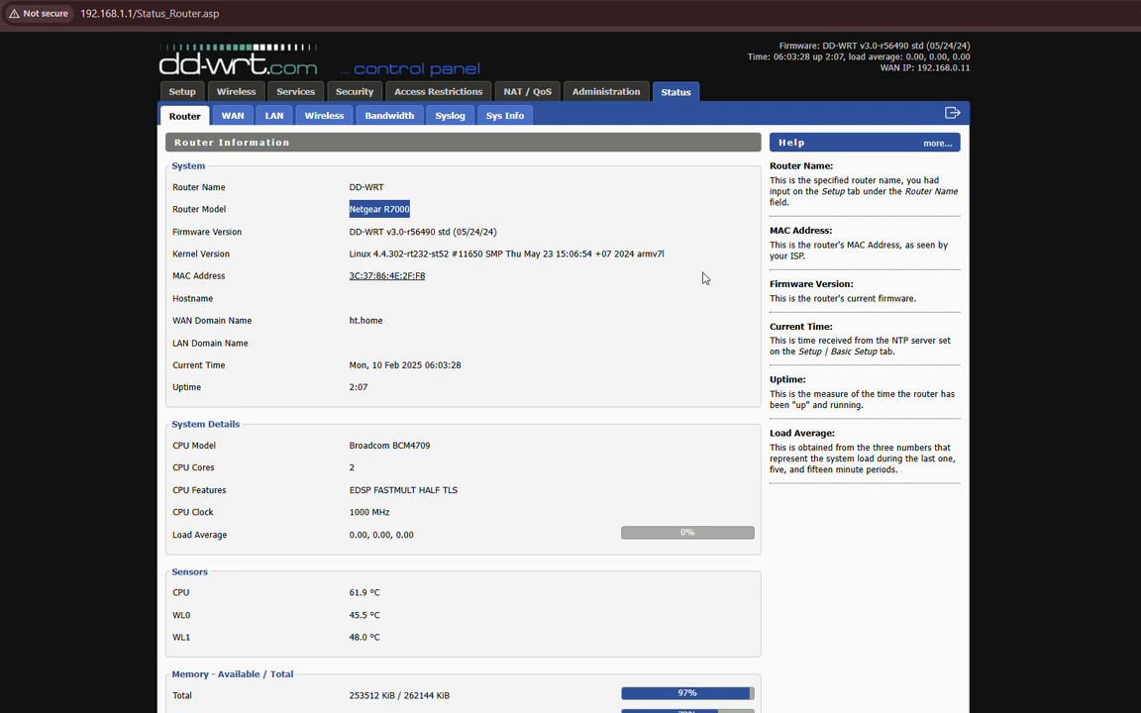
scroll(703, 279, "down", 1)
scroll(703, 278, "down", 4)
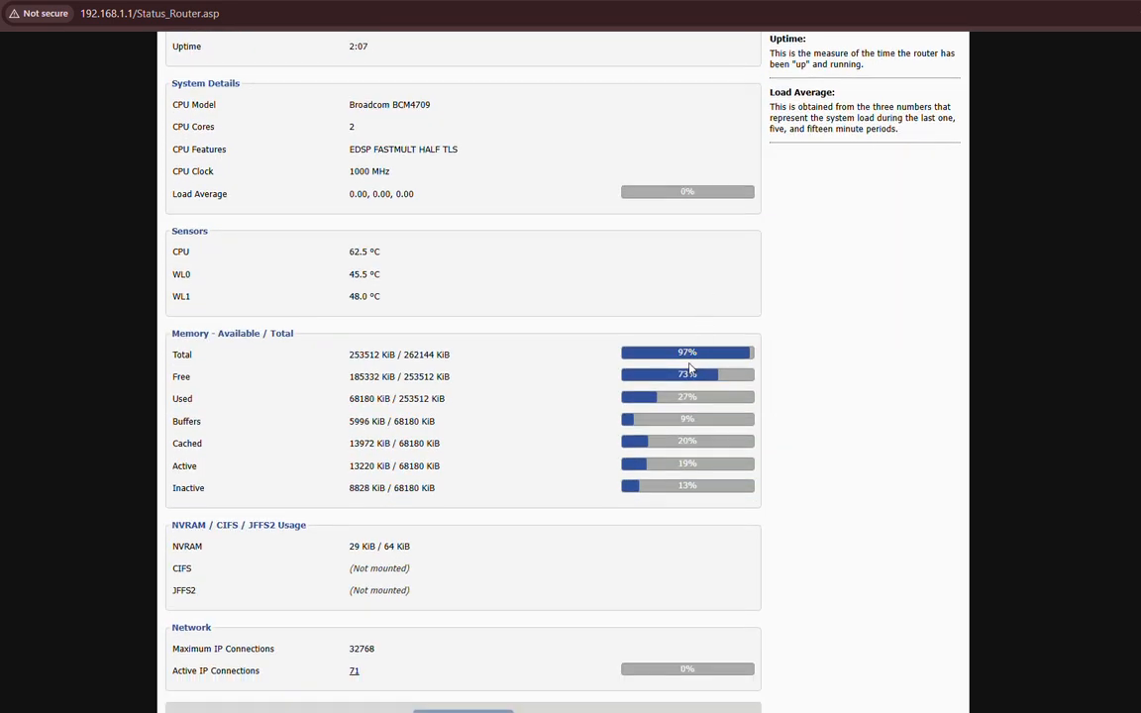
scroll(689, 395, "up", 5)
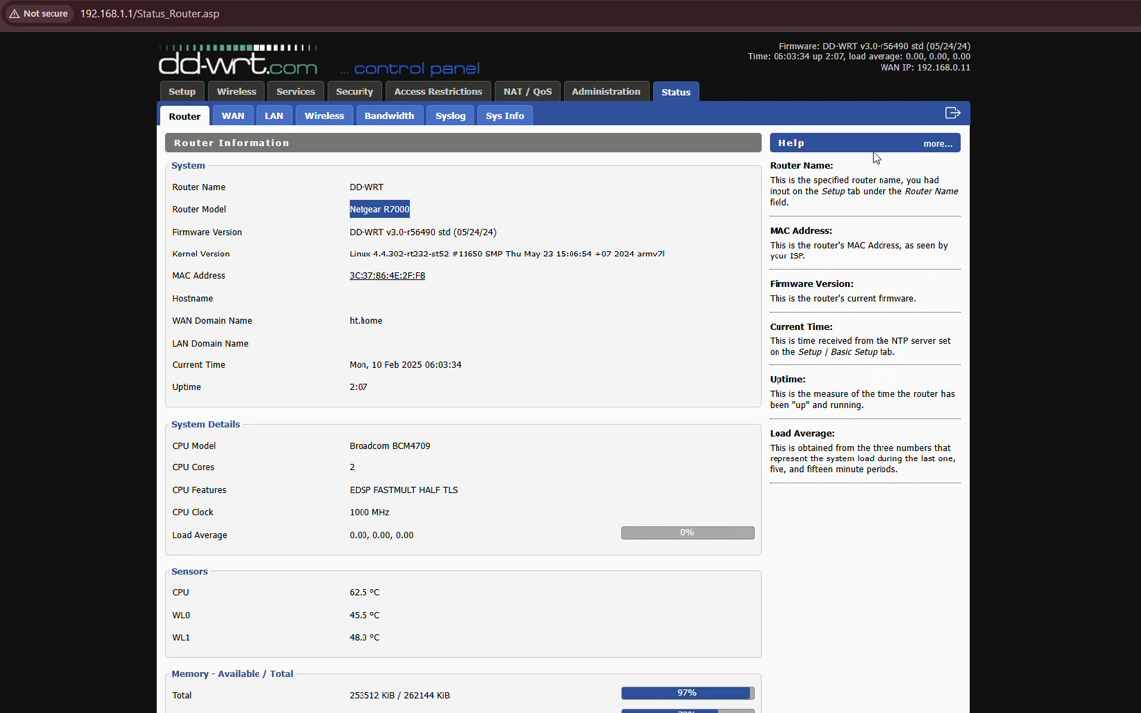